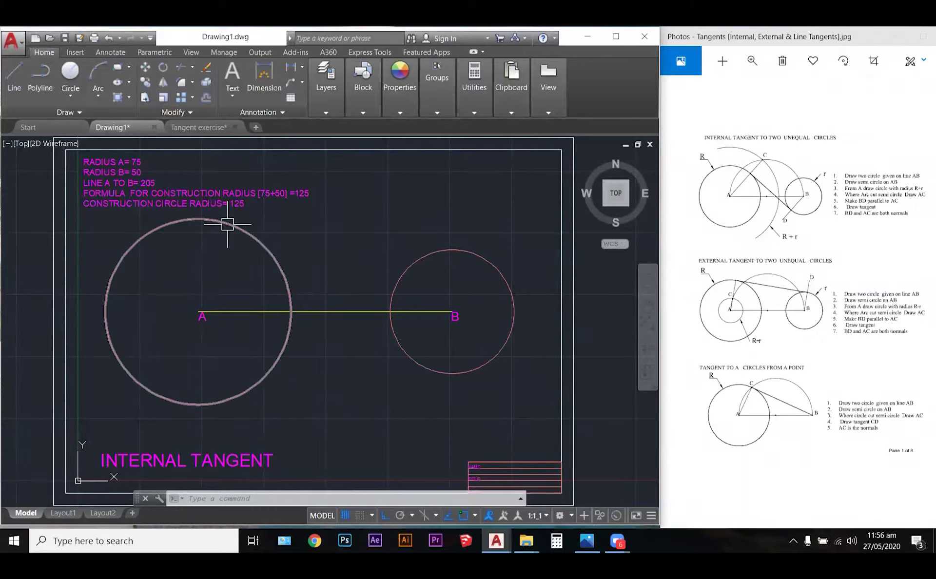
Step: Delete the two existing circles and the line joining their centres from the drawing
mouse_move(227, 224)
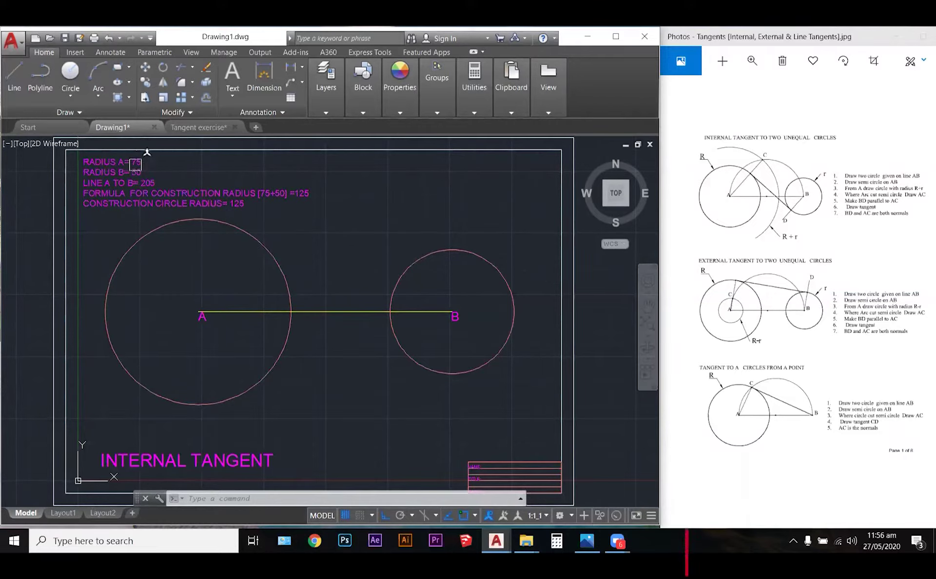
left_click(197, 220)
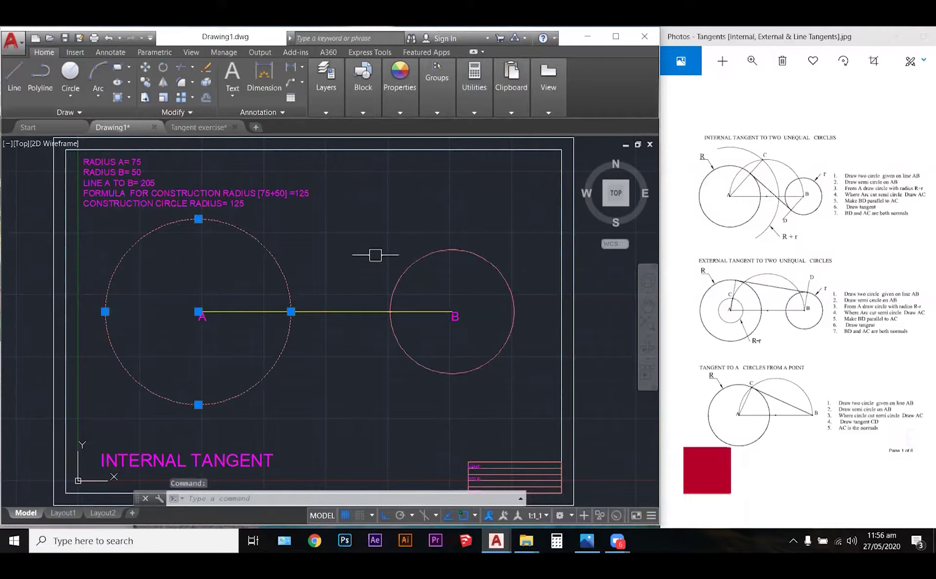
left_click(415, 254)
key("Delete")
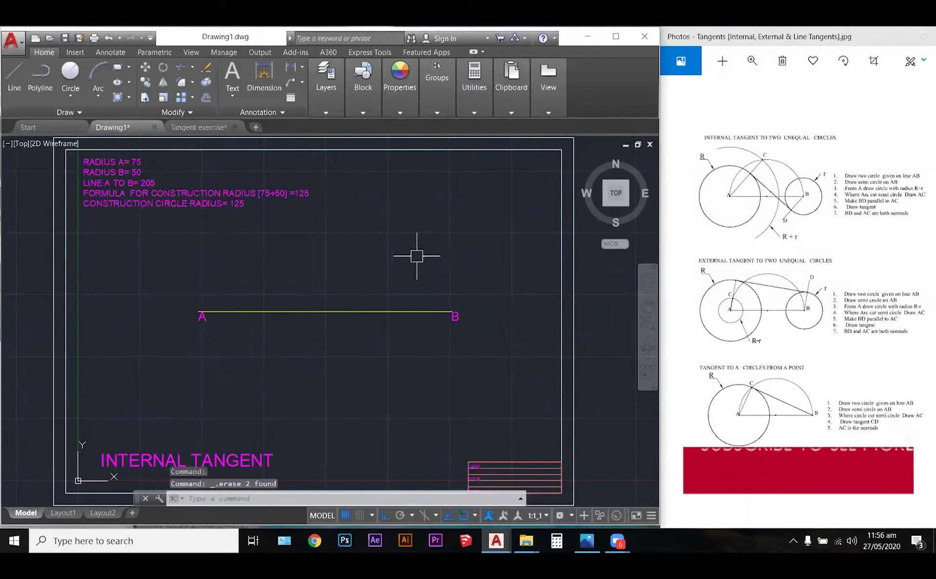
left_click(396, 311)
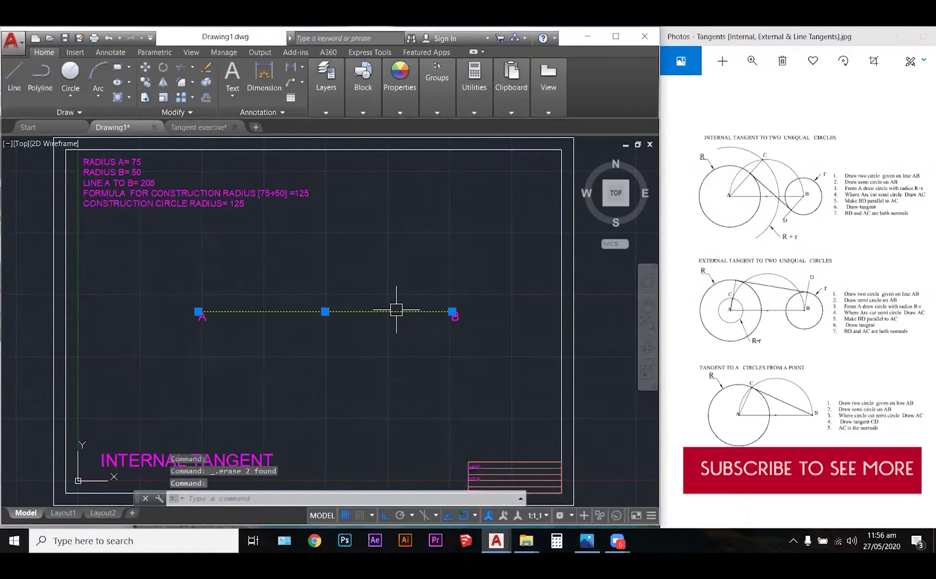
key("Delete")
Step: Delete the old centre labels A and B
left_click(193, 308)
left_click(217, 330)
key("Delete")
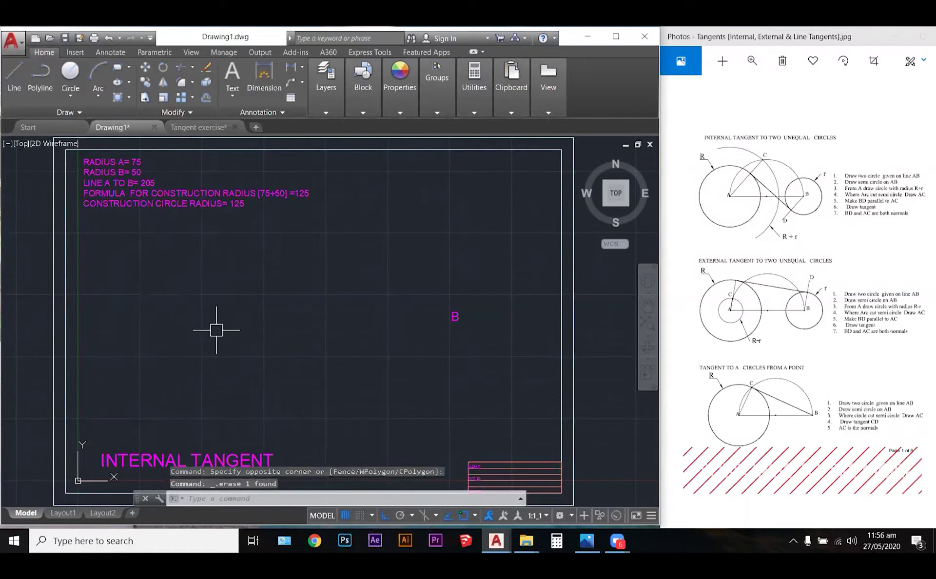
left_click(441, 303)
left_click(487, 331)
key("Delete")
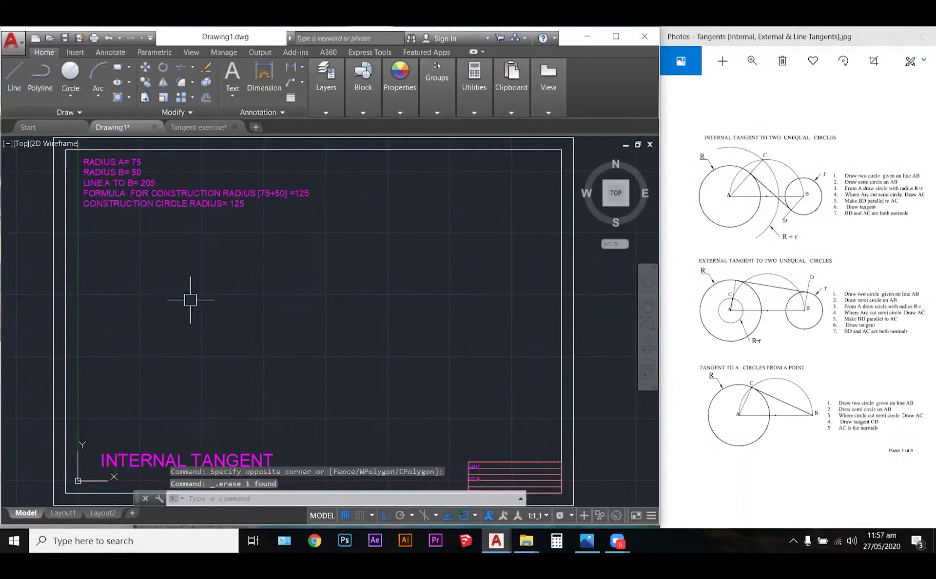
Step: Draw circle A with a radius of 75 in the left half of the sheet, above the INTERNAL TANGENT title
type("c")
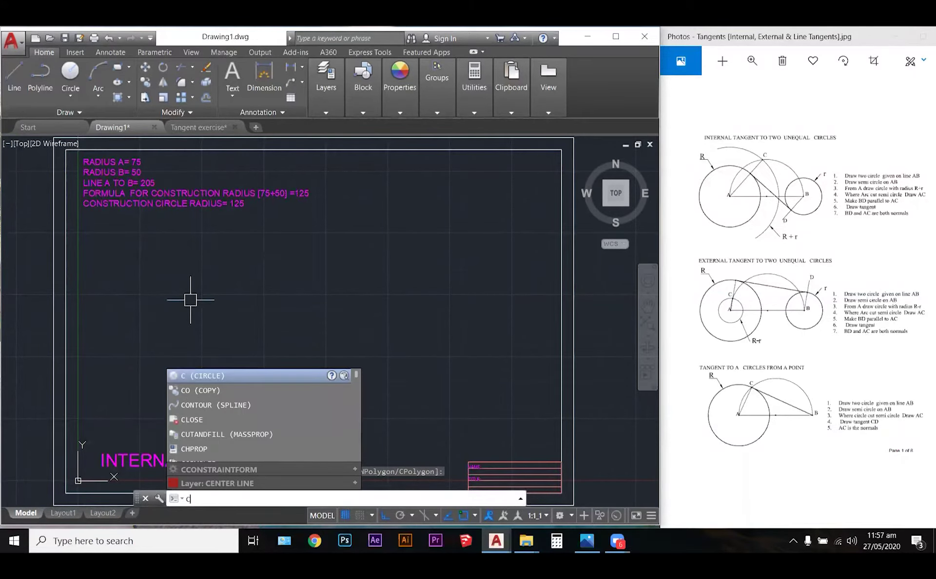
key("Return")
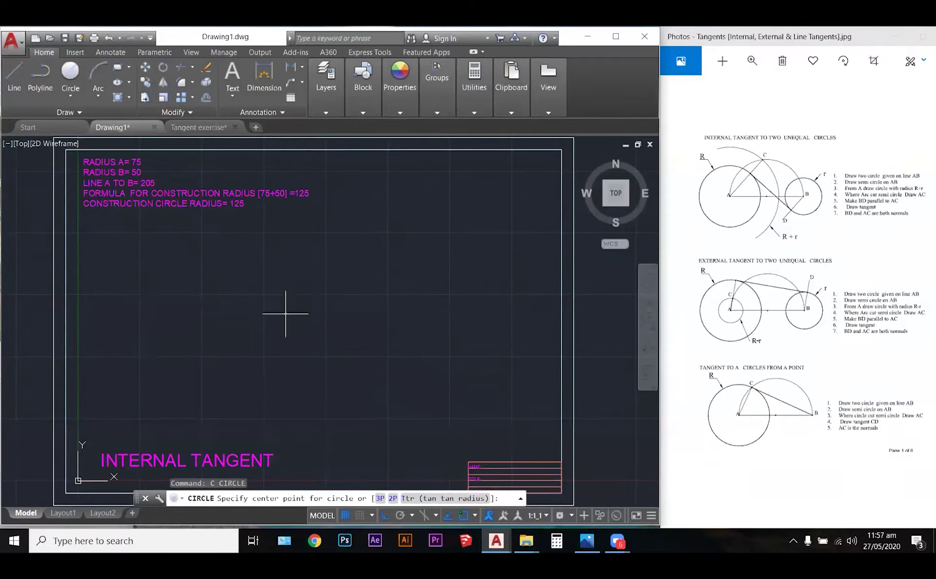
left_click(212, 326)
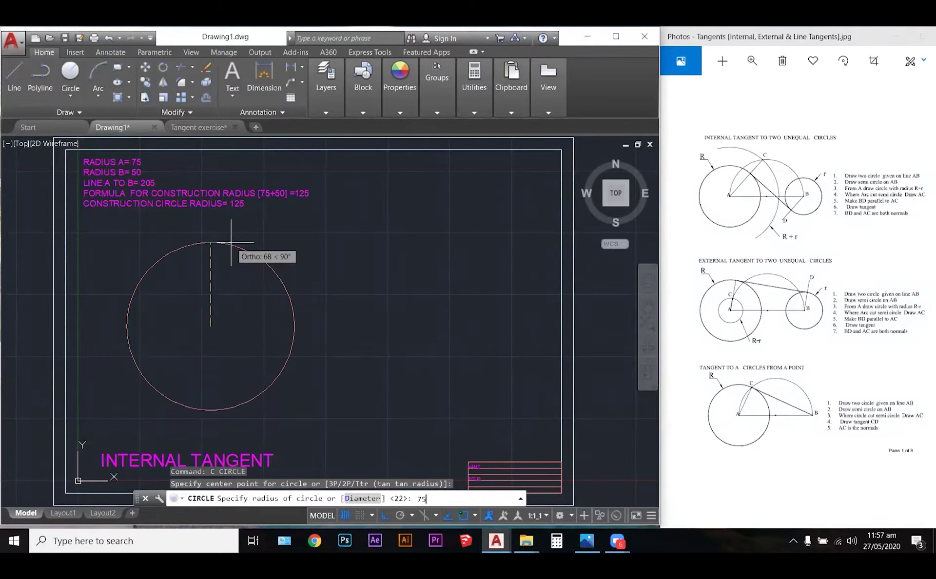
type("75")
key("Return")
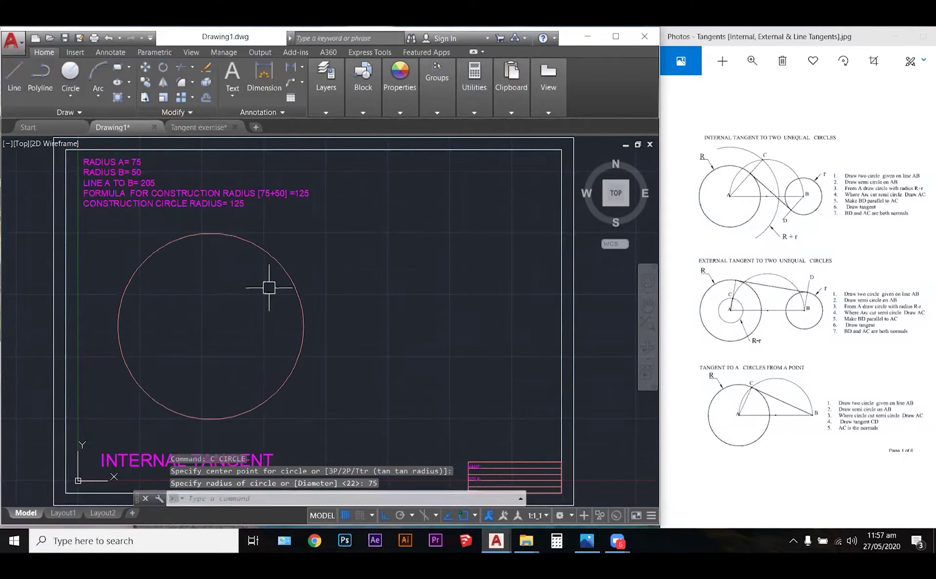
Step: Make CONSTRUCTION the current layer
mouse_move(537, 53)
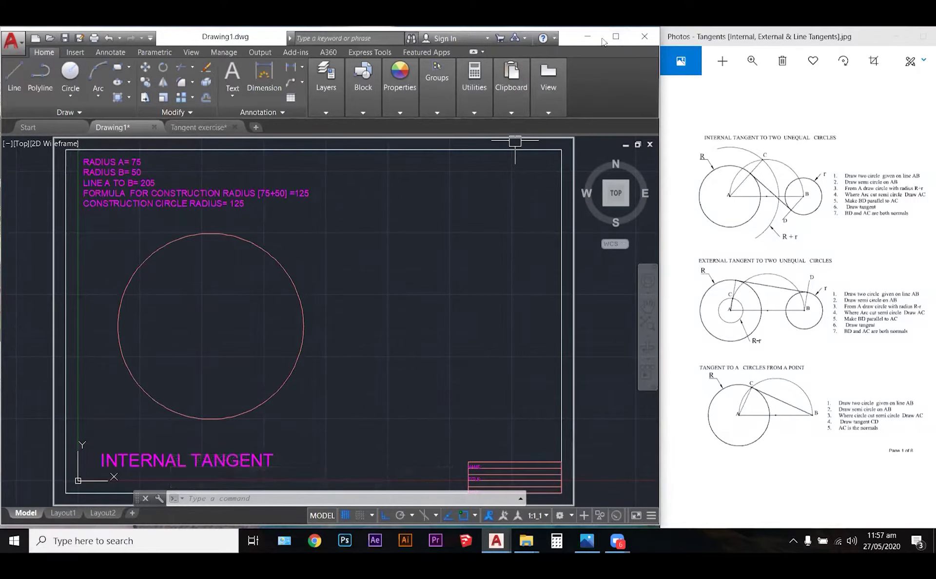
left_click(616, 37)
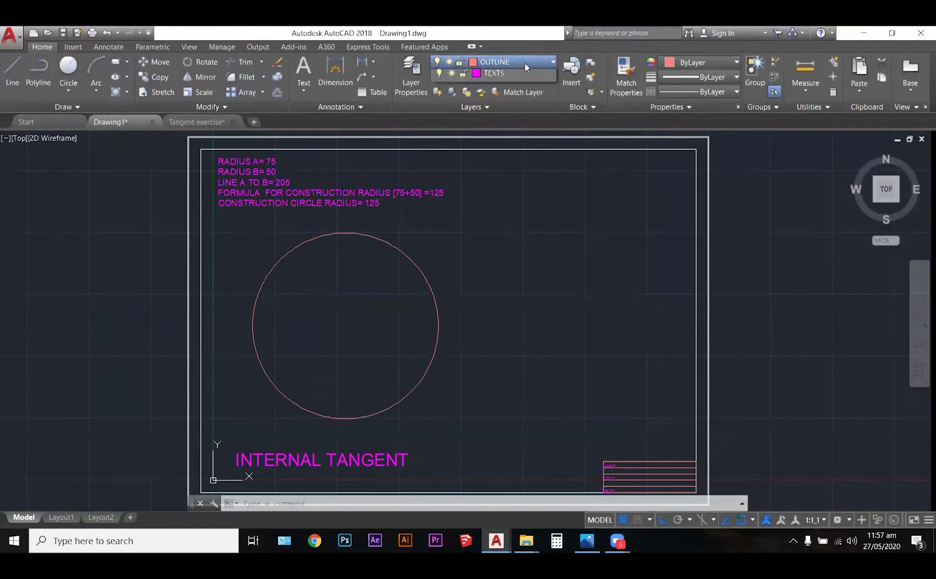
left_click(525, 63)
left_click(512, 107)
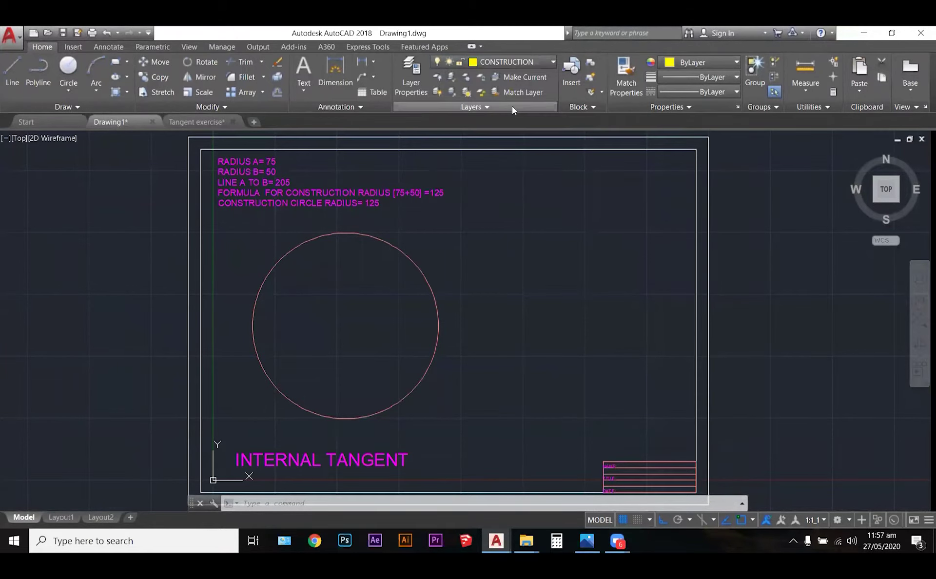
left_click(893, 32)
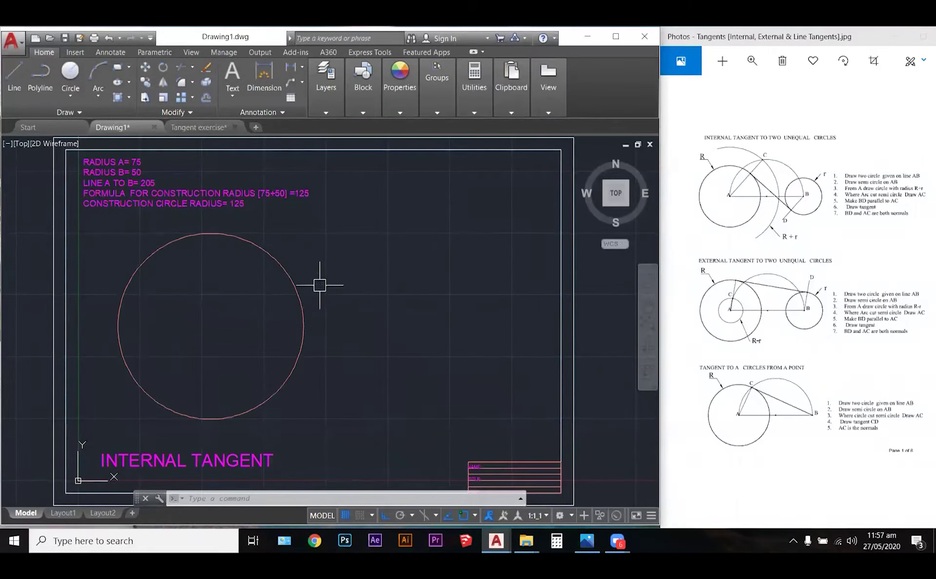
Step: Draw a horizontal line 205 long from the circle's centre toward the right side of the sheet
type("l")
key("Return")
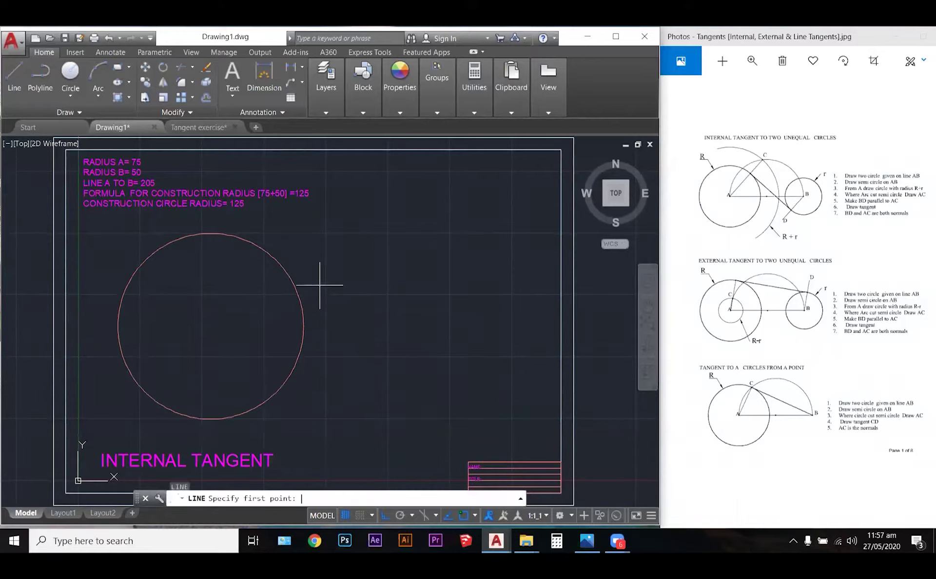
left_click(211, 326)
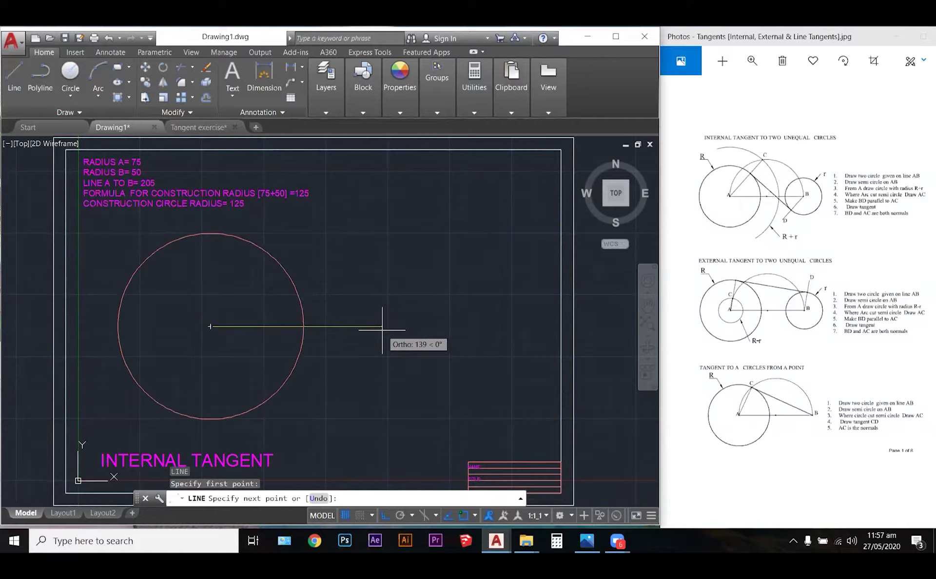
key("Return")
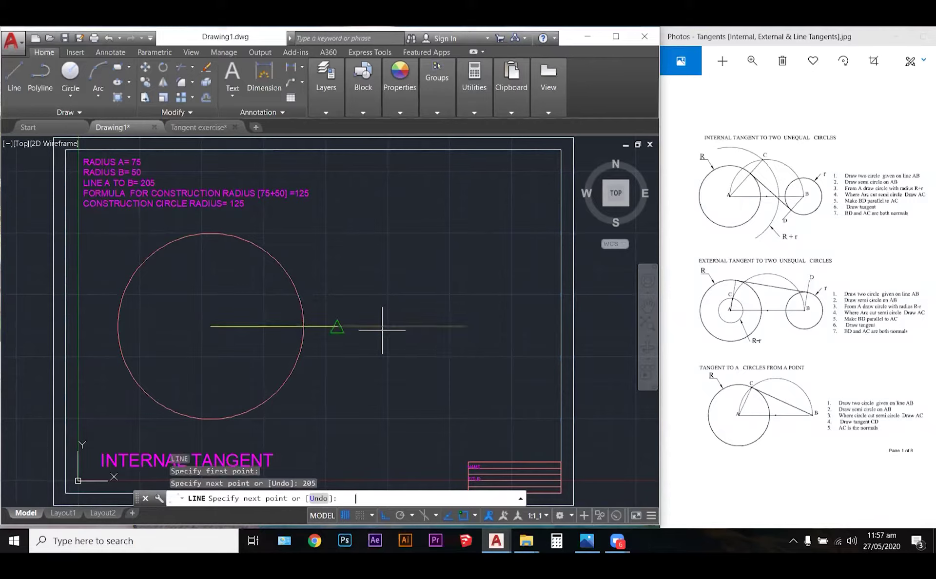
key("Escape")
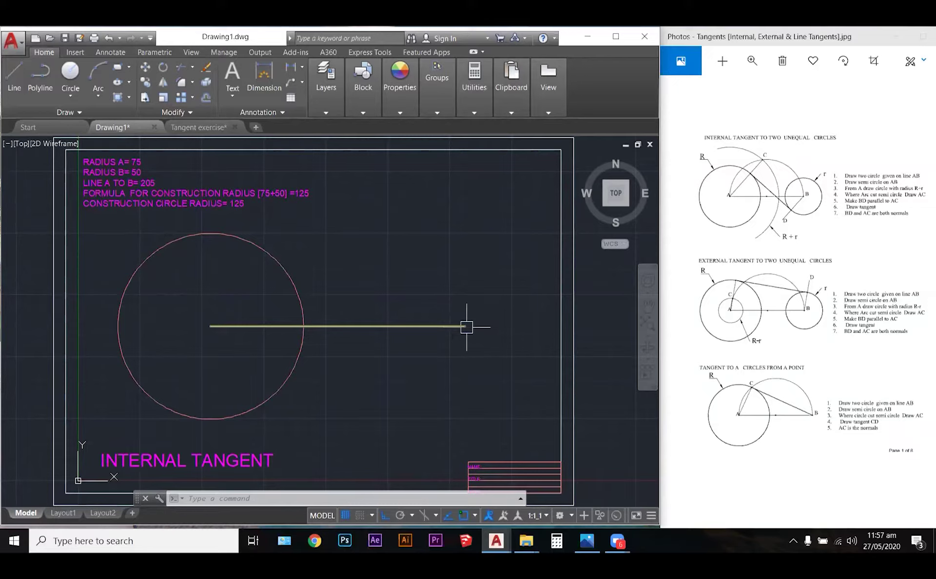
Step: Draw circle B with a radius of 50, centred on the right end of the horizontal line
type("c")
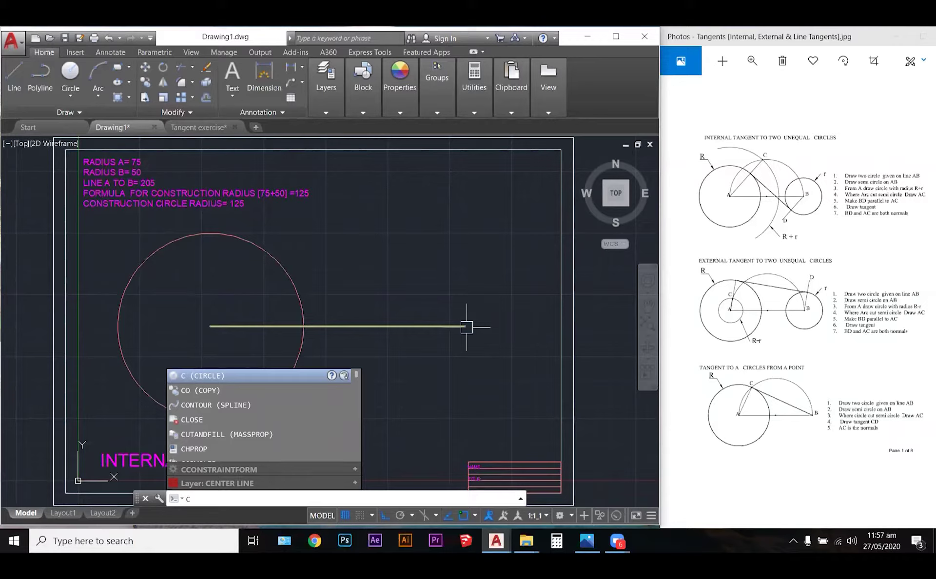
key("Return")
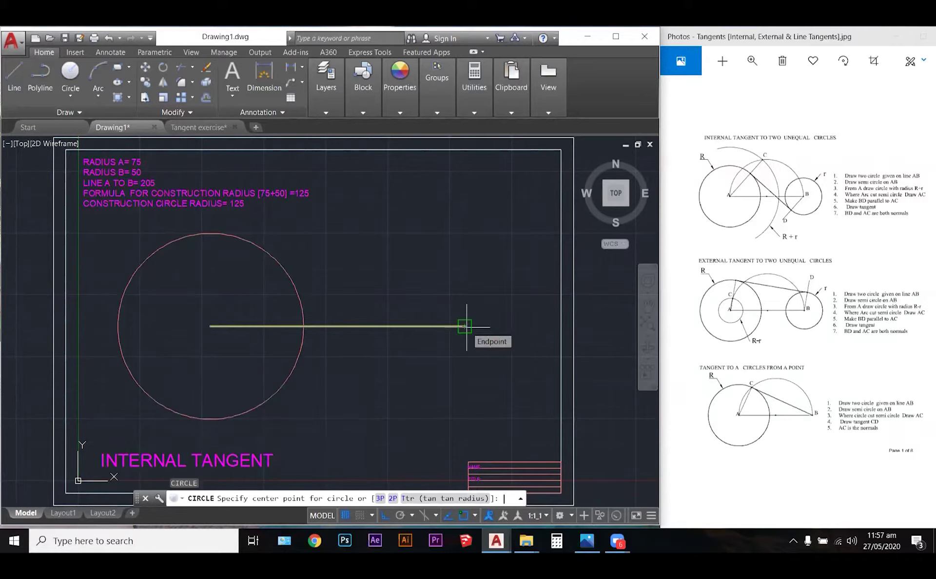
left_click(464, 327)
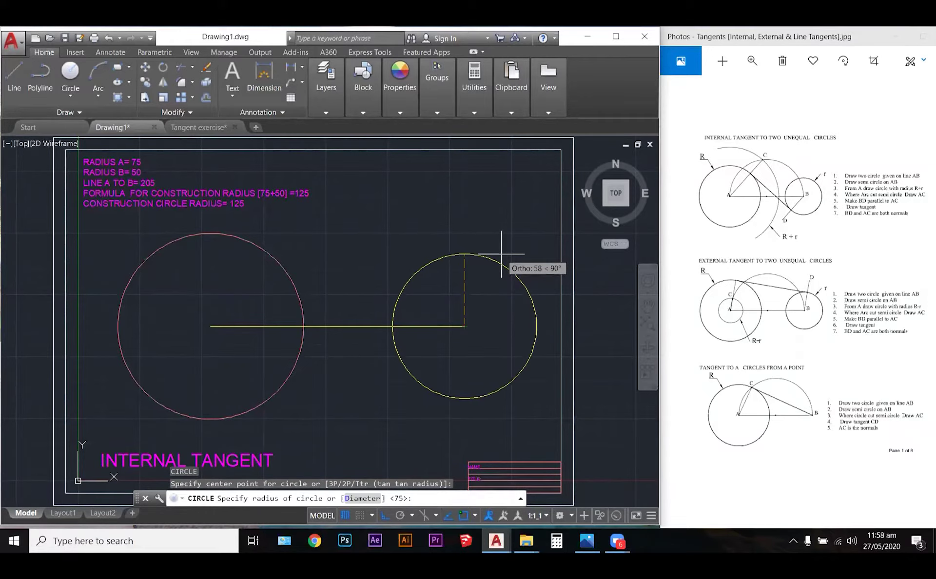
key("Return")
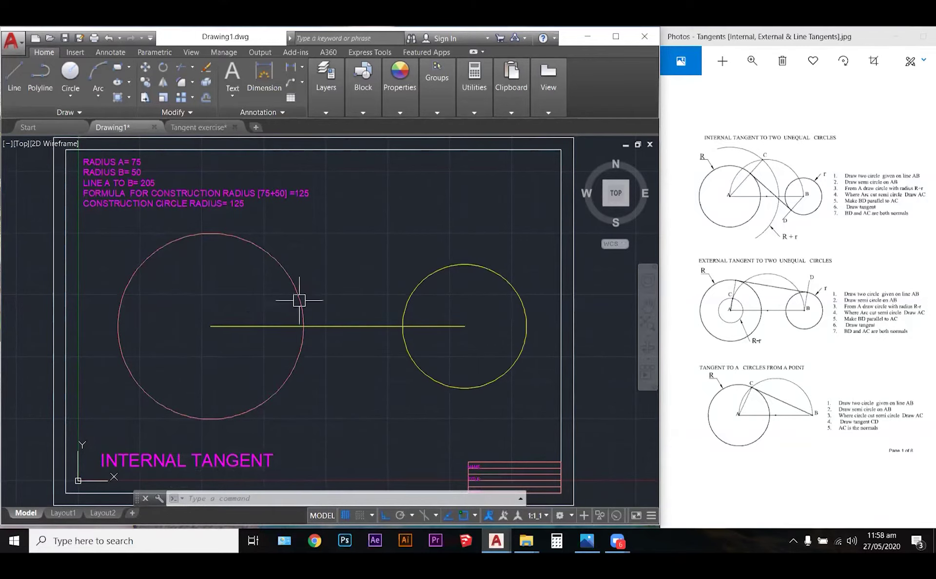
Step: Make TEXTS the current layer
left_click(420, 114)
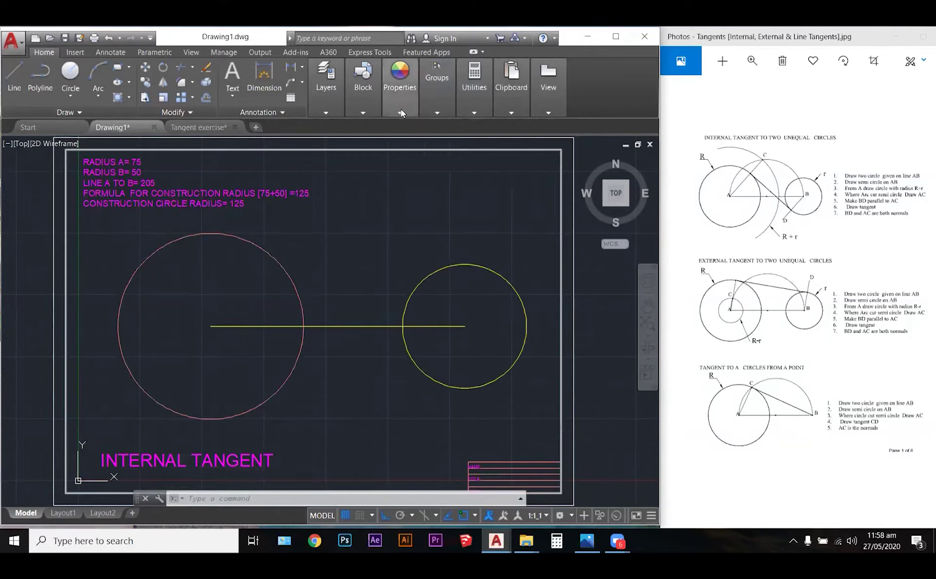
left_click(324, 114)
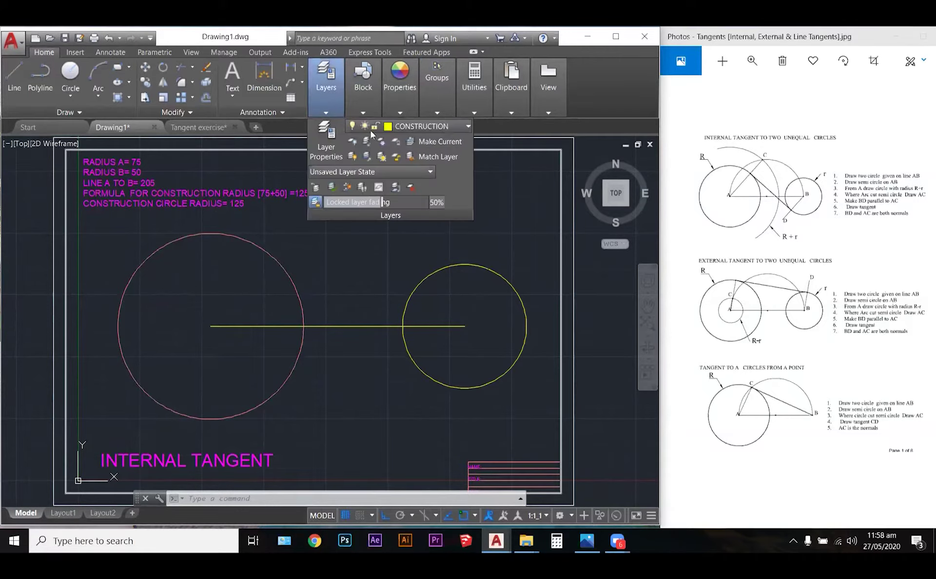
left_click(398, 128)
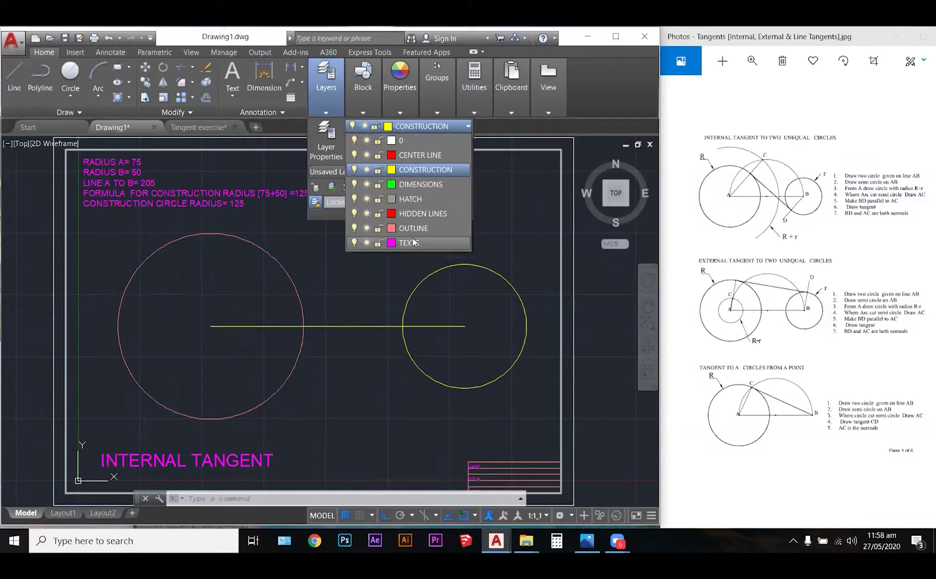
left_click(413, 239)
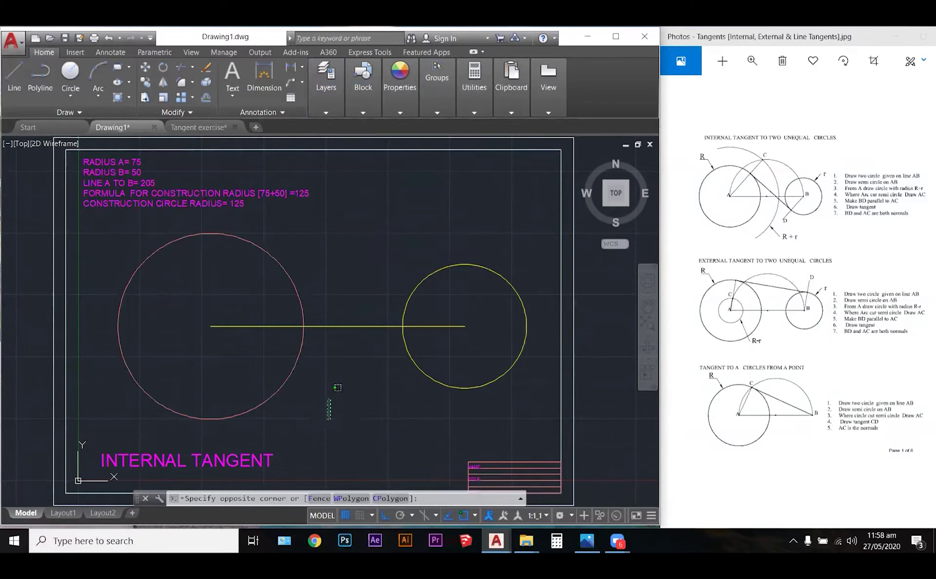
left_click(330, 401)
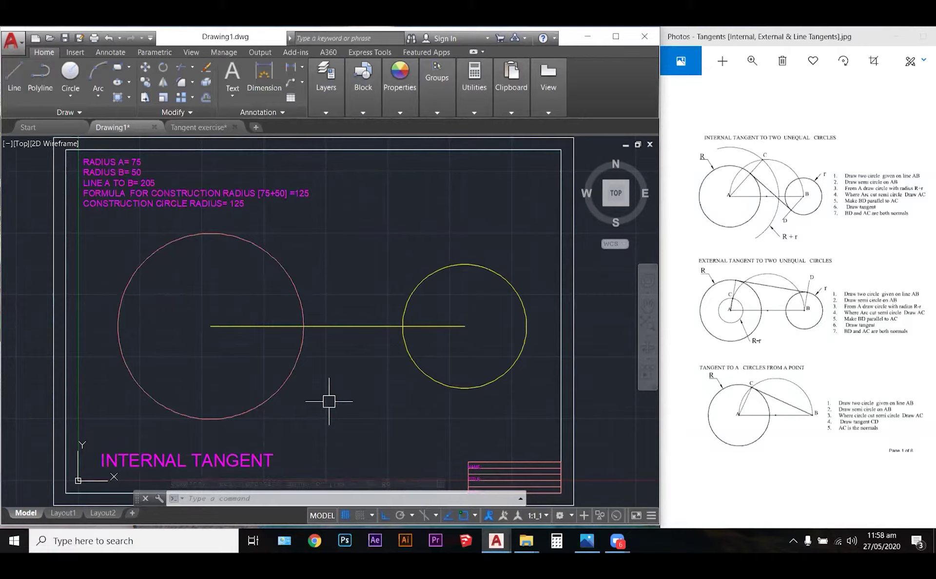
Step: Add the multiline text label A at the centre of the large circle
type("MT")
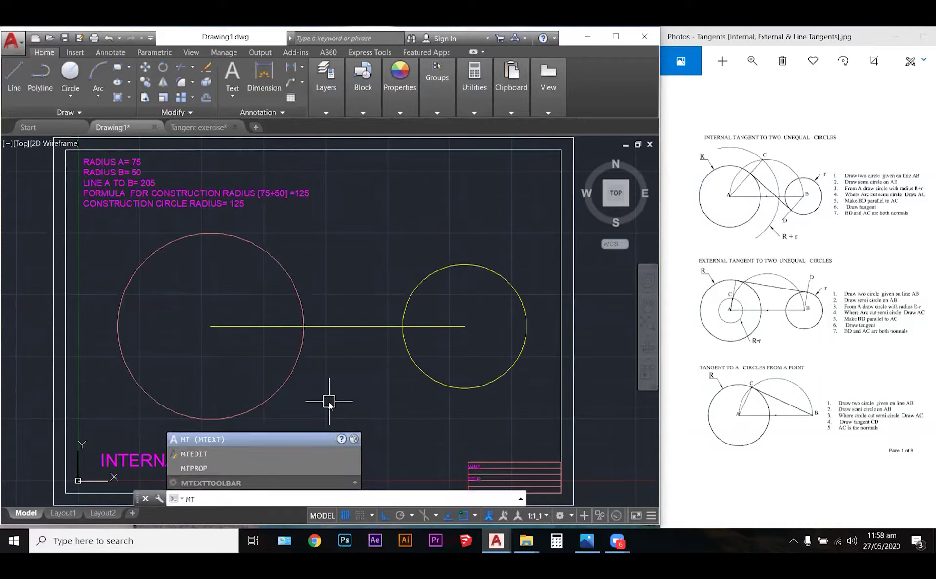
key("Return")
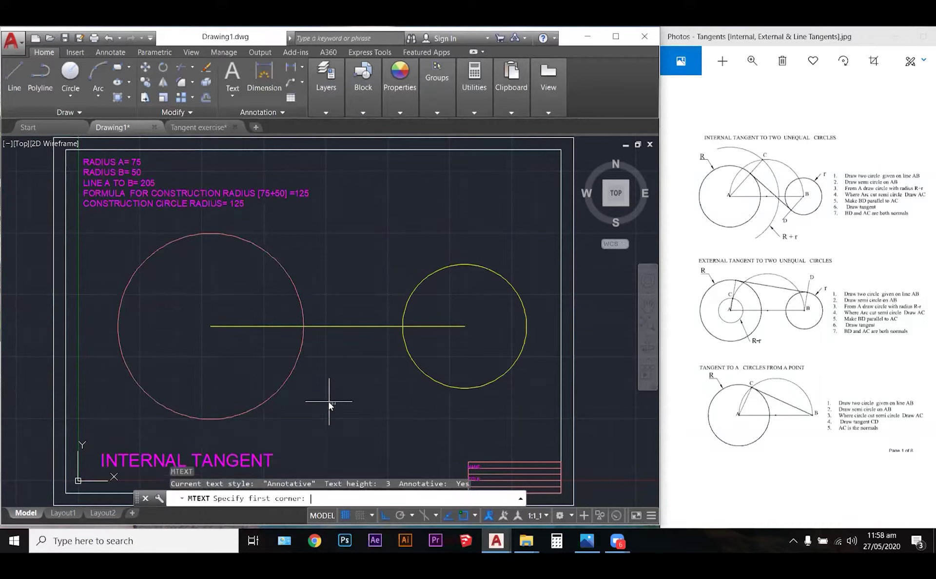
left_click(210, 326)
left_click(255, 362)
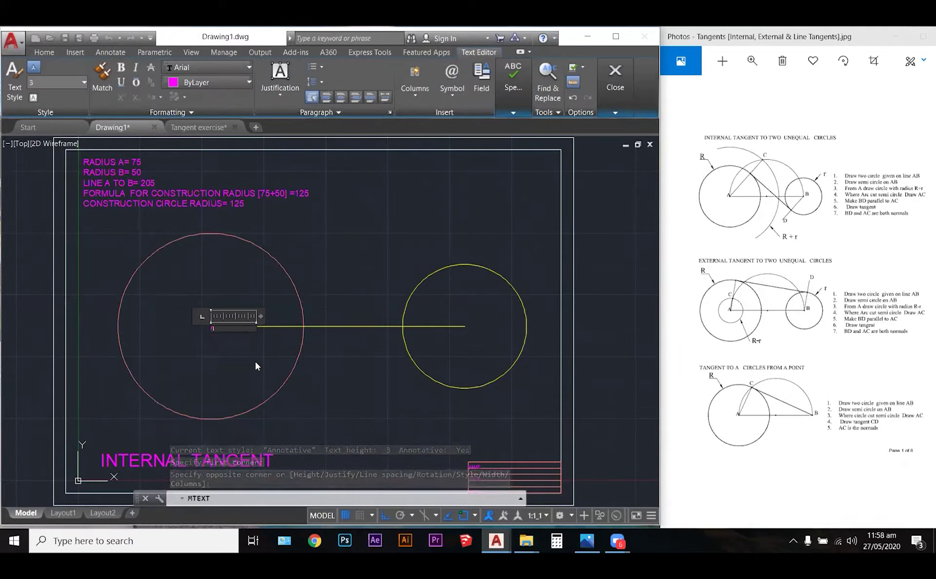
left_click(616, 83)
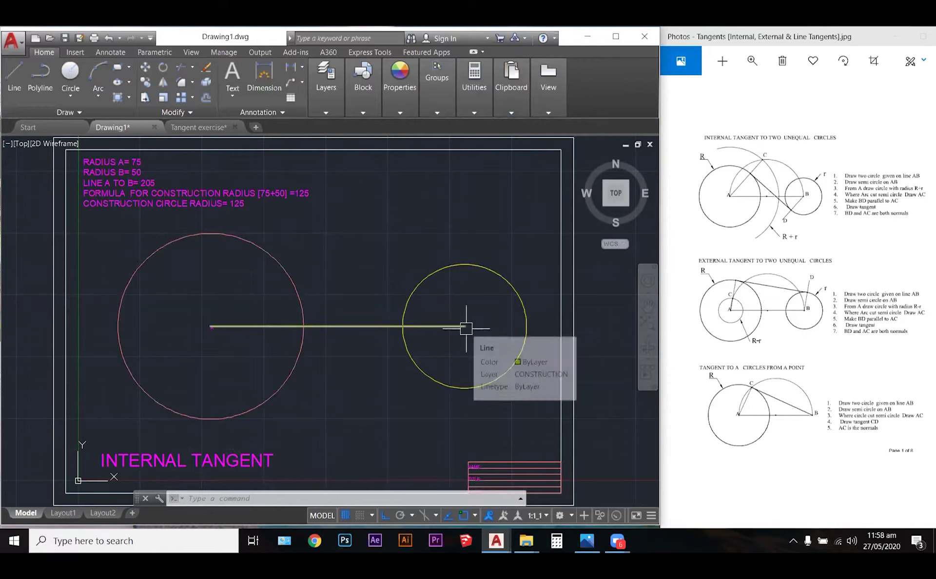
Step: Add the multiline text label B at the centre of the small circle
type("t")
key("Return")
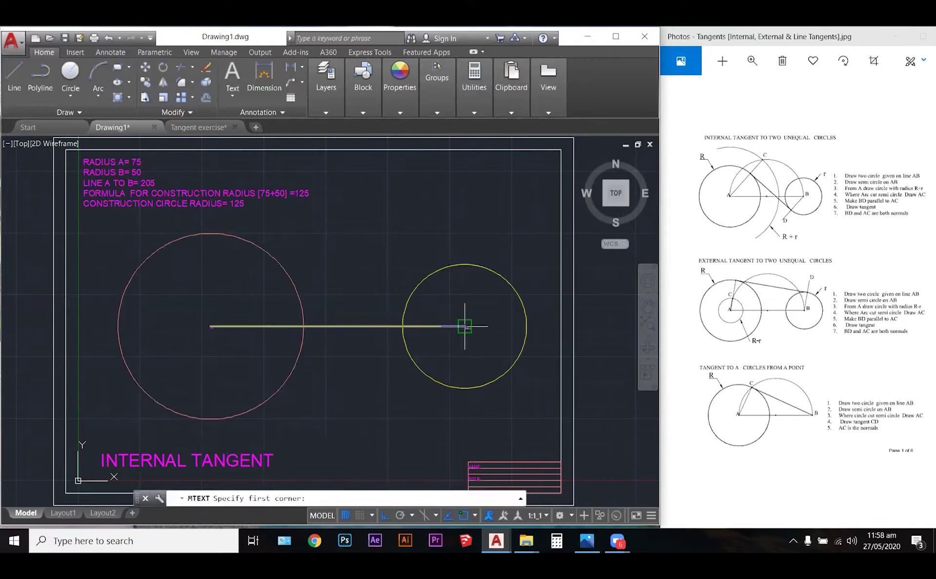
left_click(465, 327)
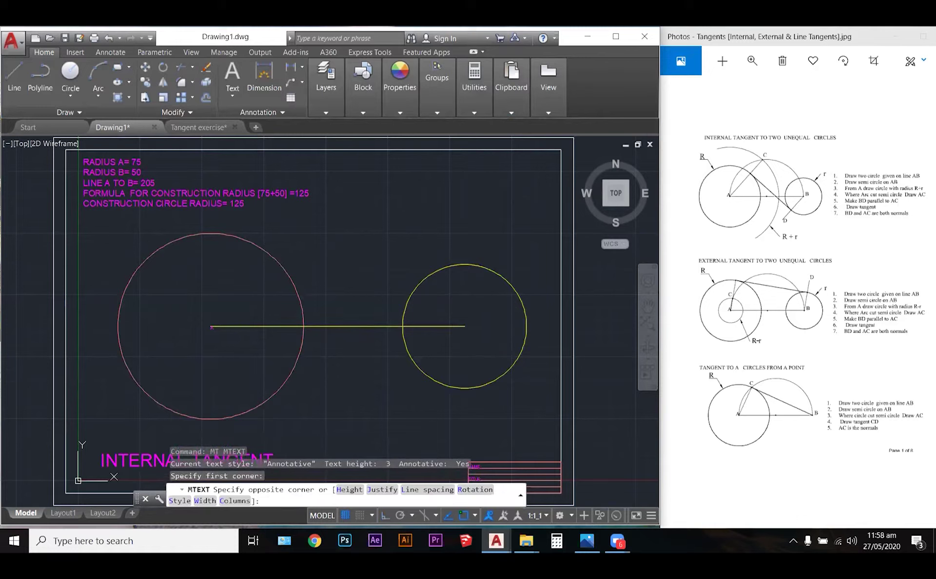
left_click(486, 346)
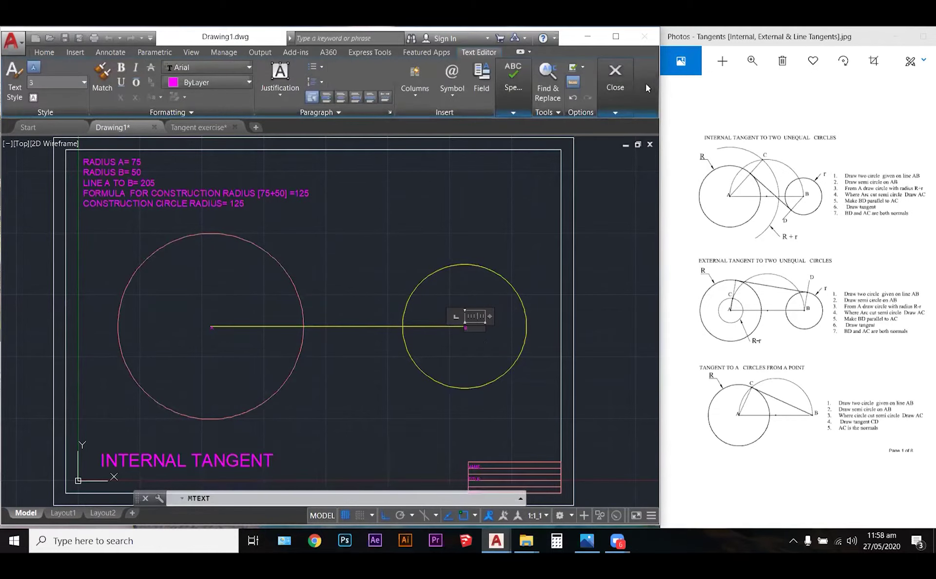
left_click(615, 80)
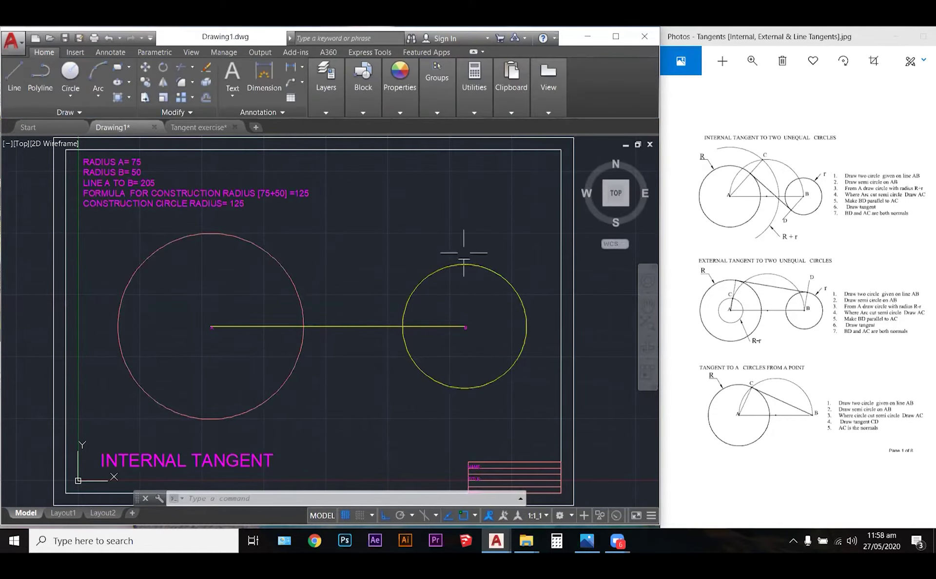
Step: Set the text height of label B at the small circle's centre to 5
double_click(468, 326)
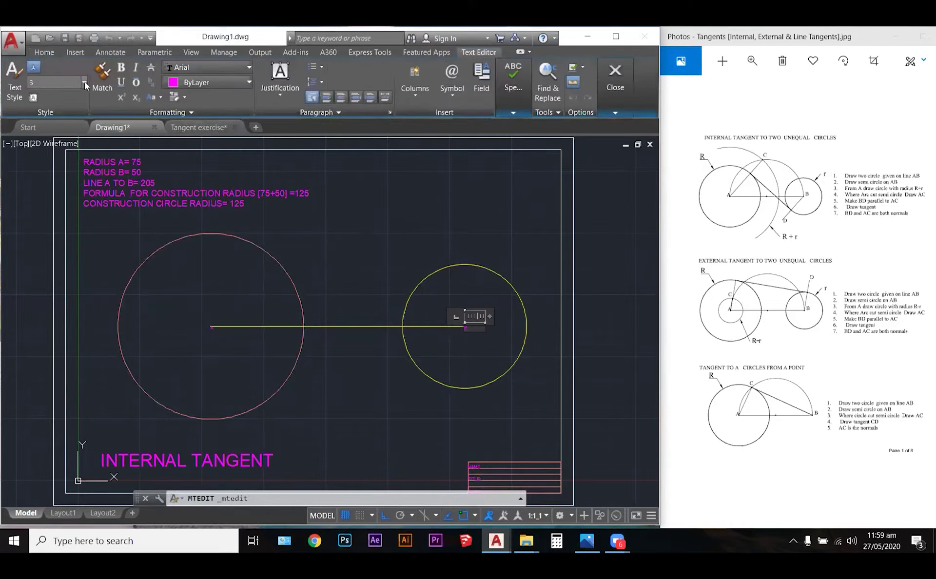
left_click(84, 83)
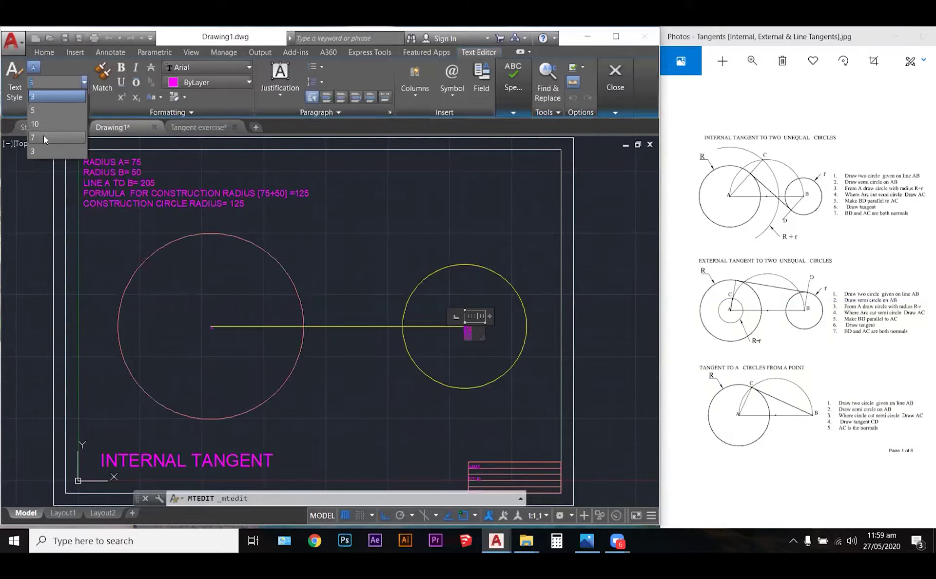
left_click(47, 111)
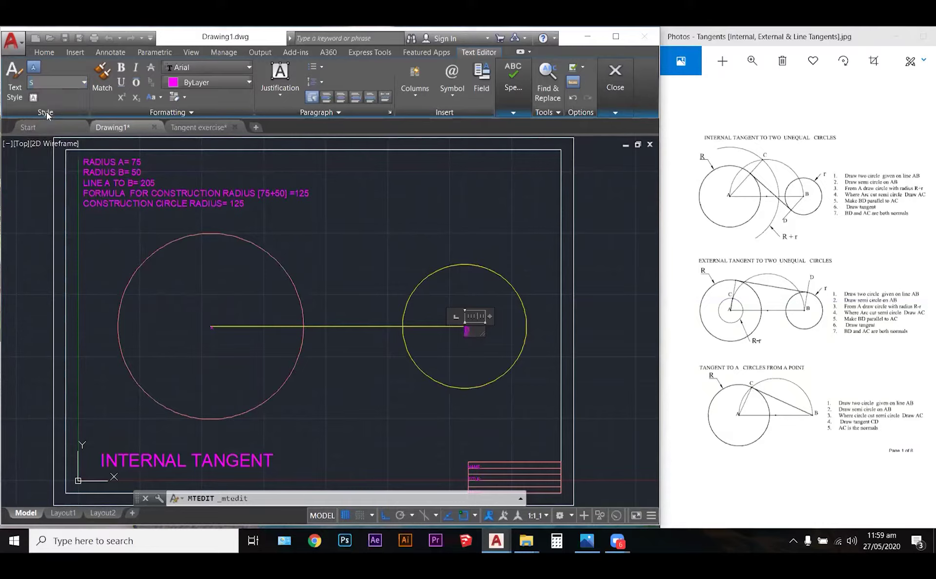
left_click(178, 161)
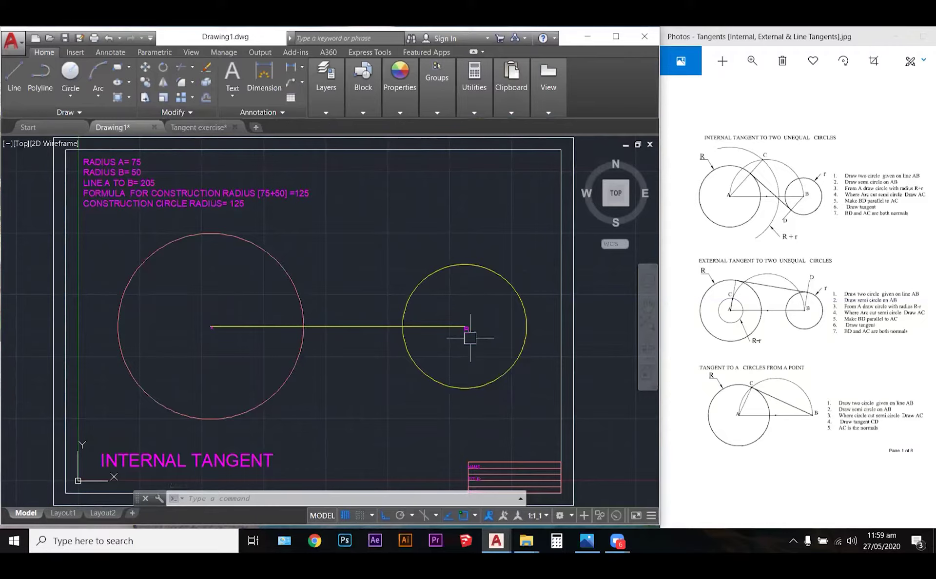
Step: Match the properties of label B onto label A at the large circle's centre
type("MA")
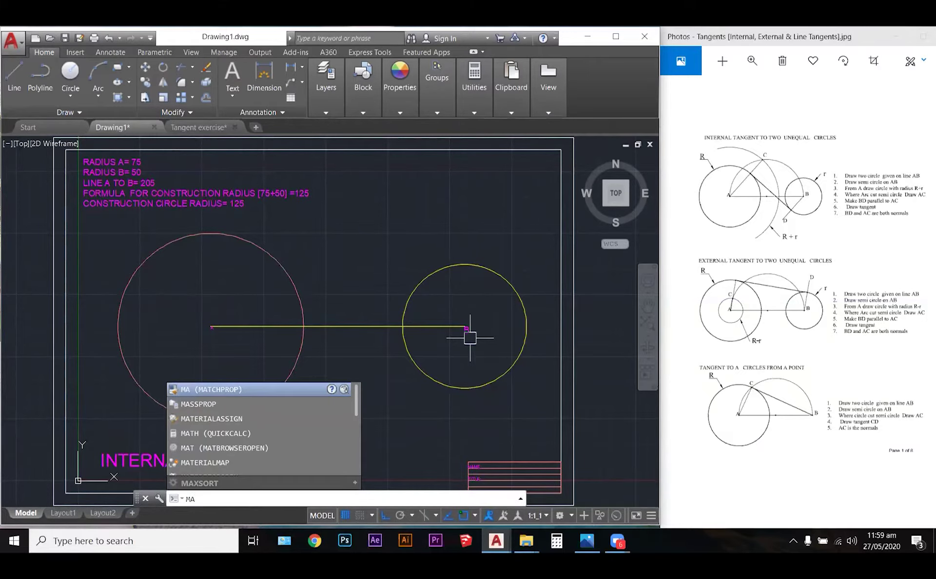
key("Return")
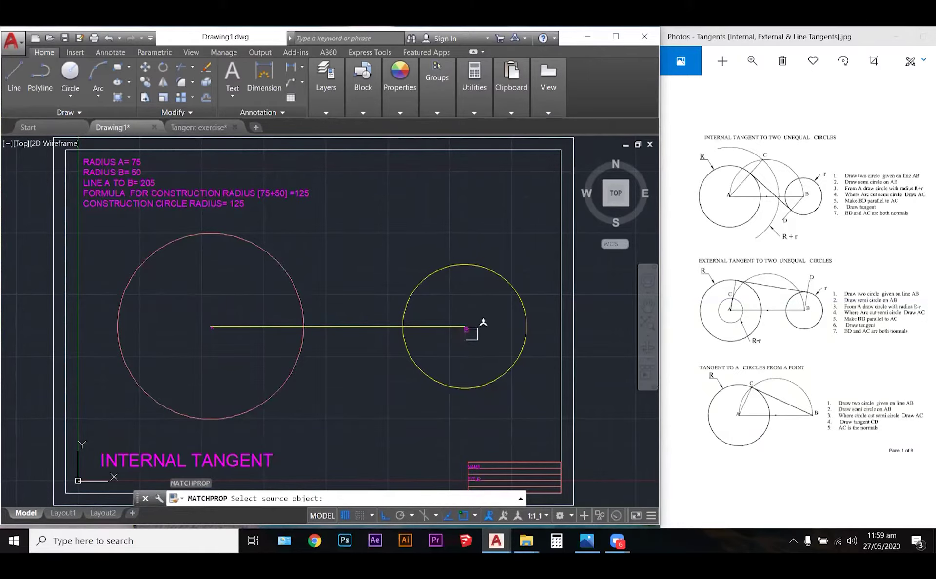
left_click(471, 334)
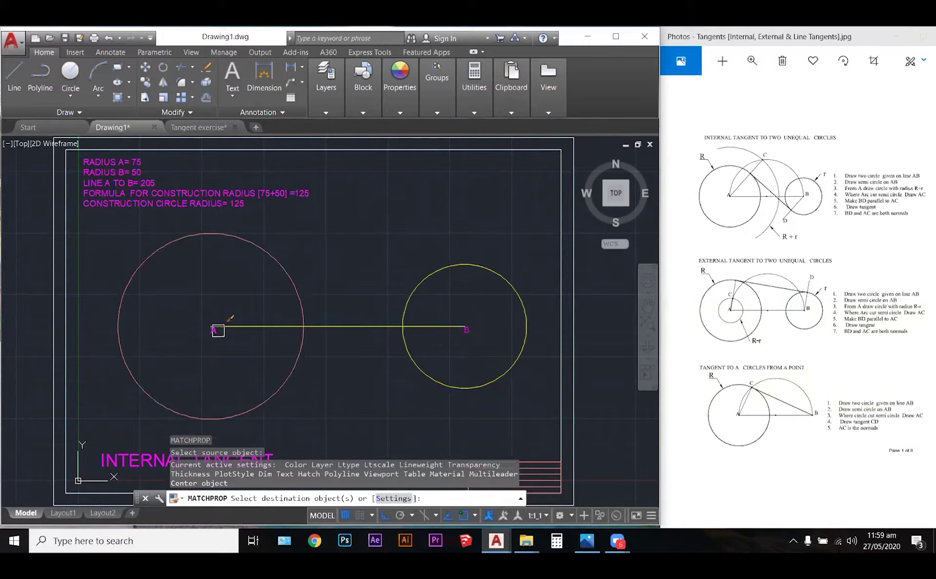
left_click(213, 328)
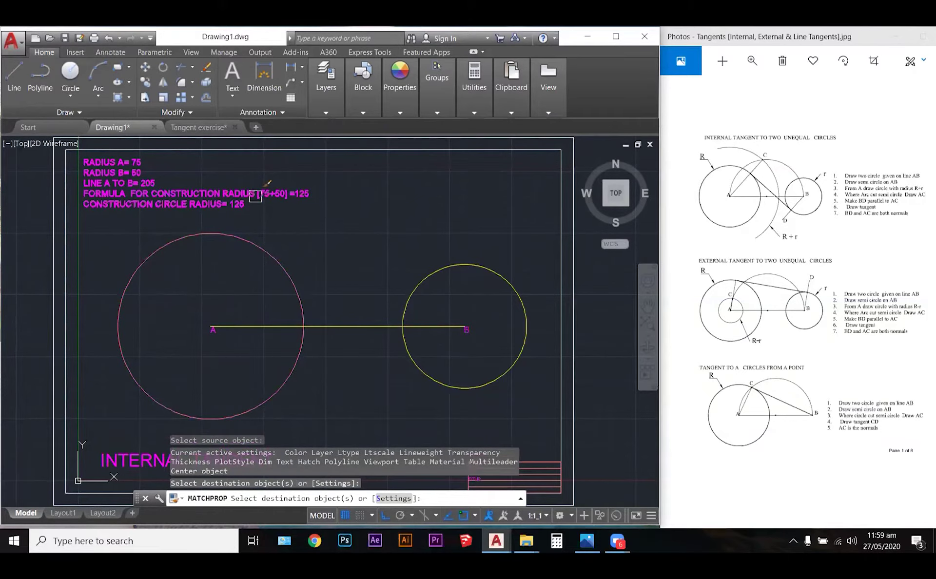
key("Escape")
key("Escape")
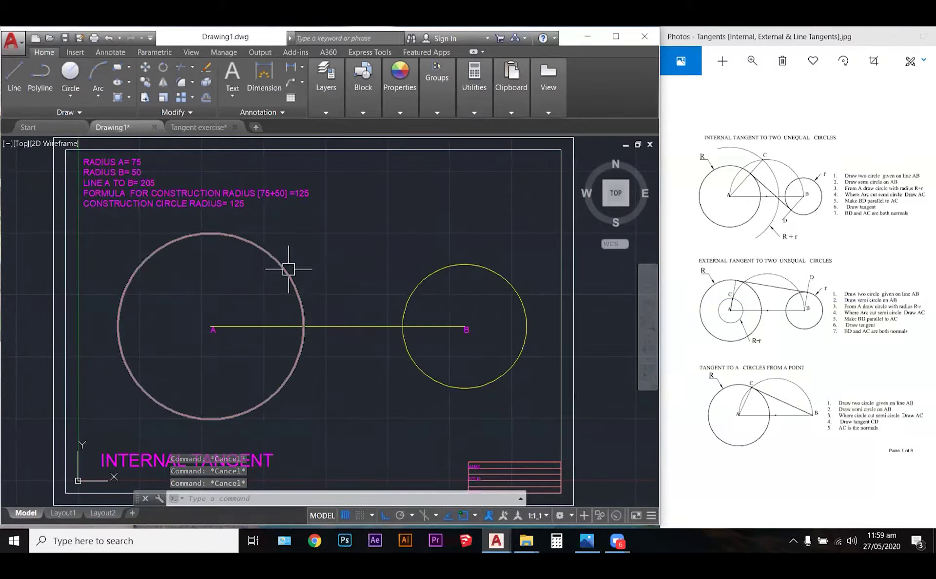
Step: Match the properties of the large circle A onto the small circle B
type("MA")
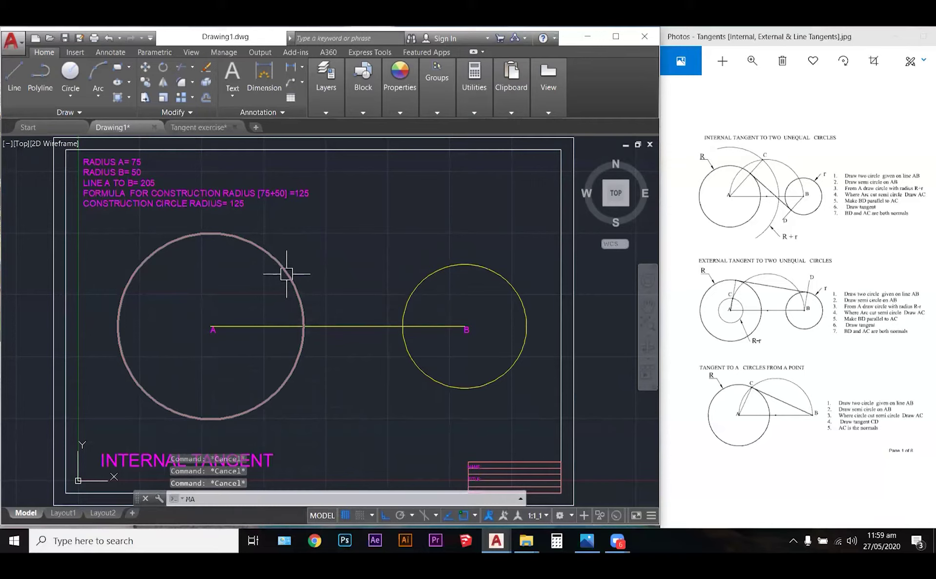
key("Return")
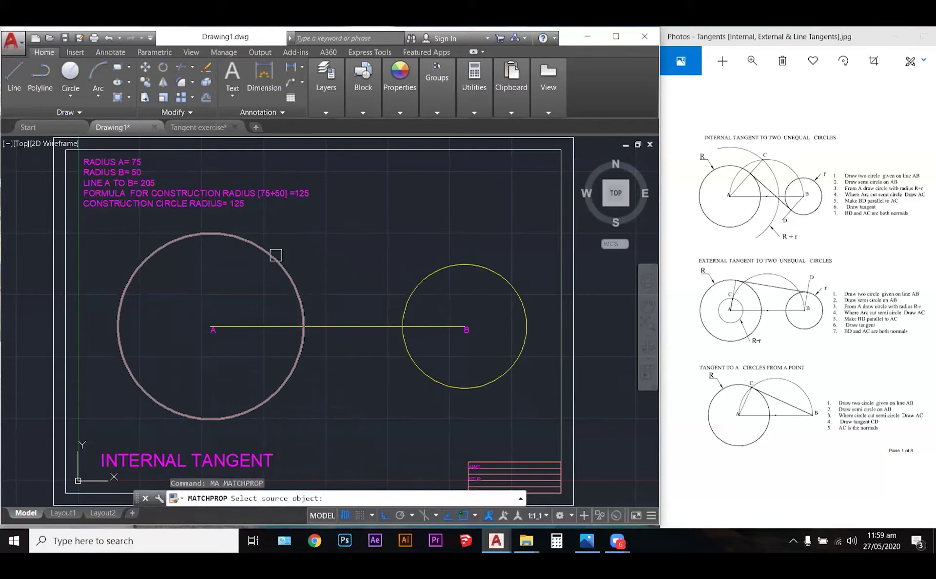
left_click(276, 255)
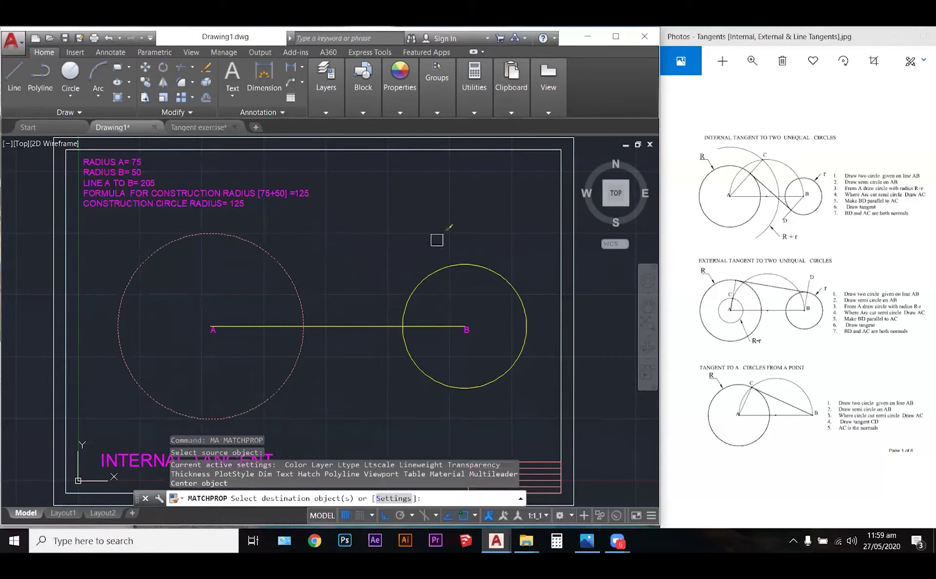
left_click(478, 259)
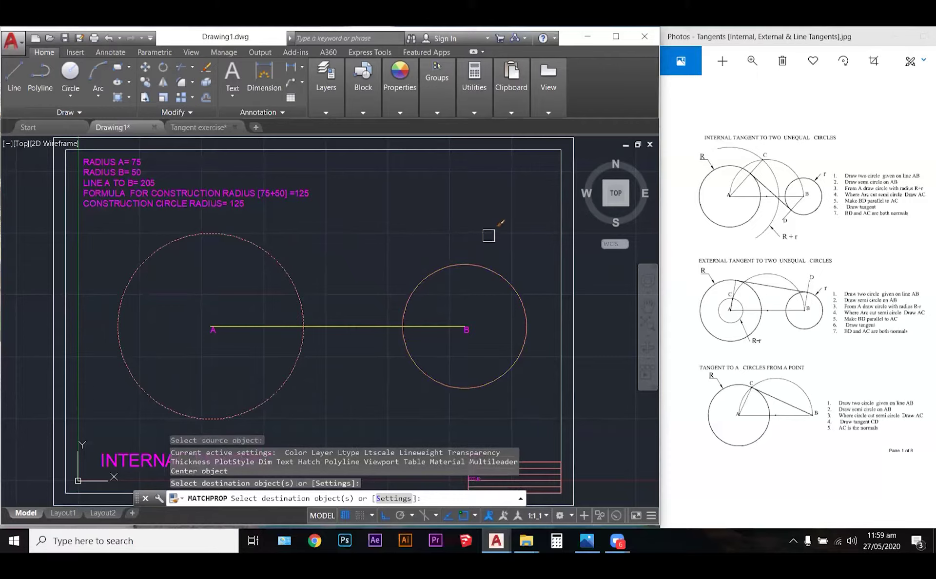
key("Escape")
key("Escape")
key("Escape")
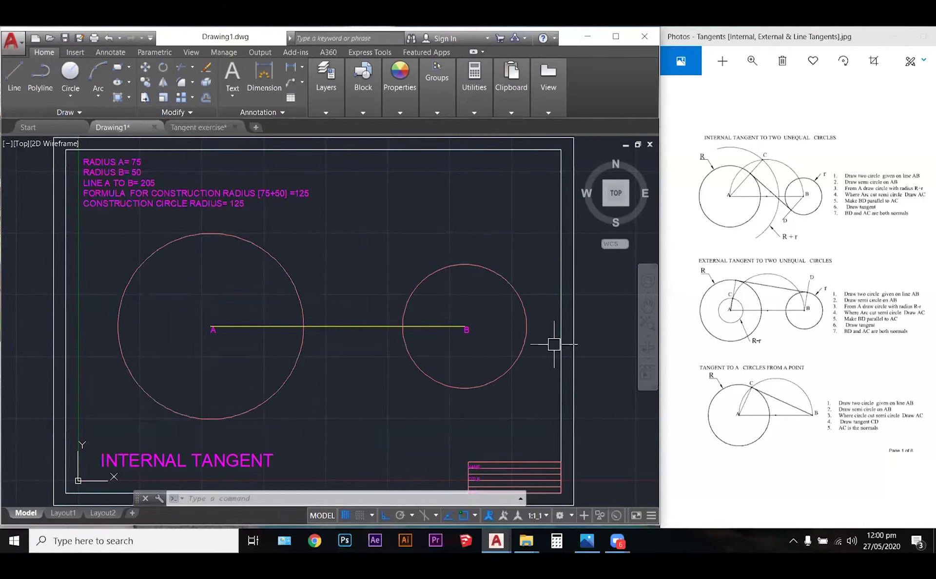
type("l")
key("Return")
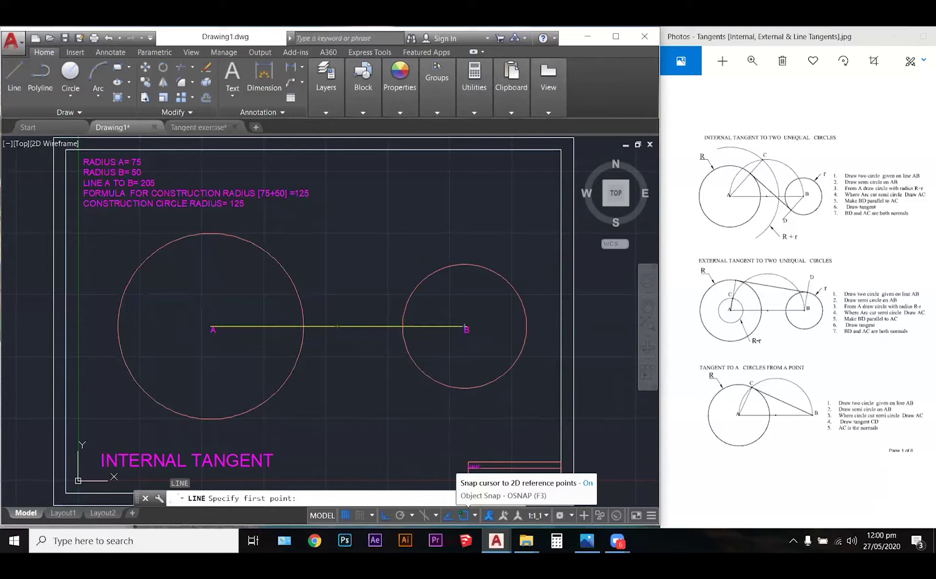
key("F3")
left_click(464, 516)
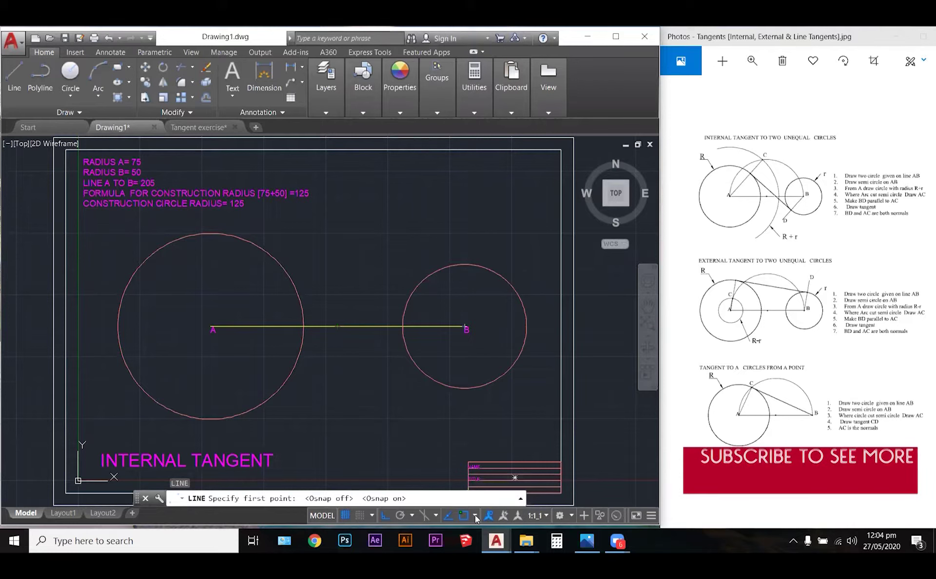
left_click(475, 515)
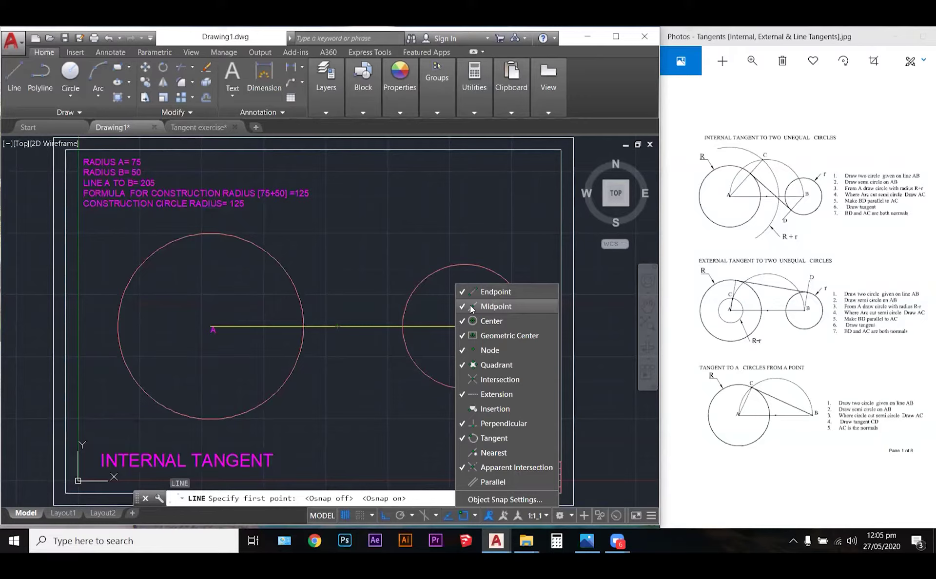
left_click(495, 250)
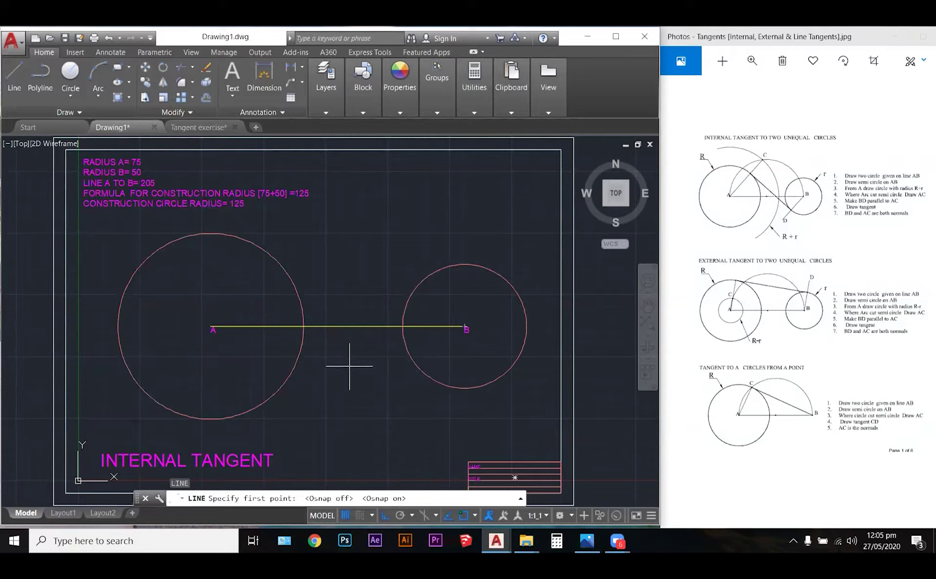
type("POINT")
key("Escape")
key("Escape")
key("Escape")
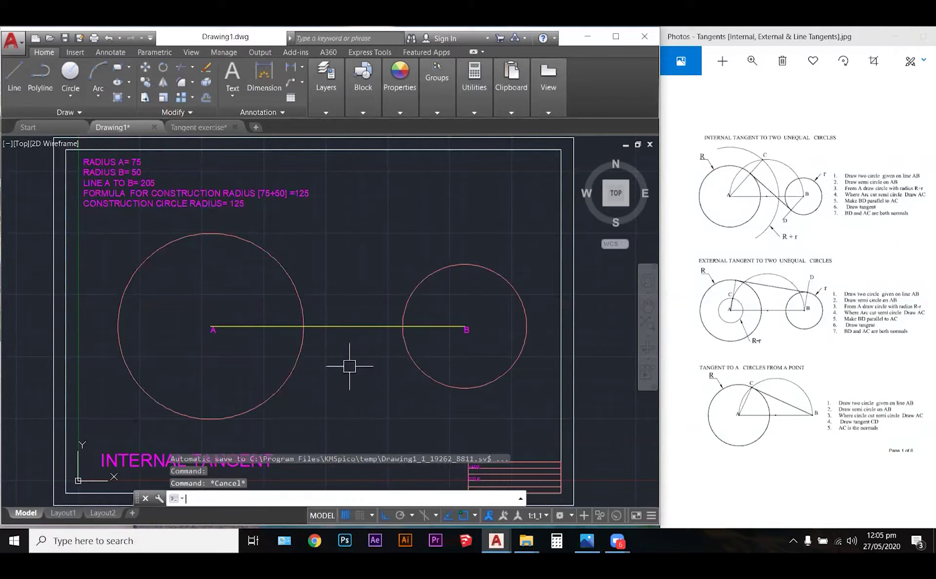
Step: Place a point at the midpoint of line AB
type("POINT")
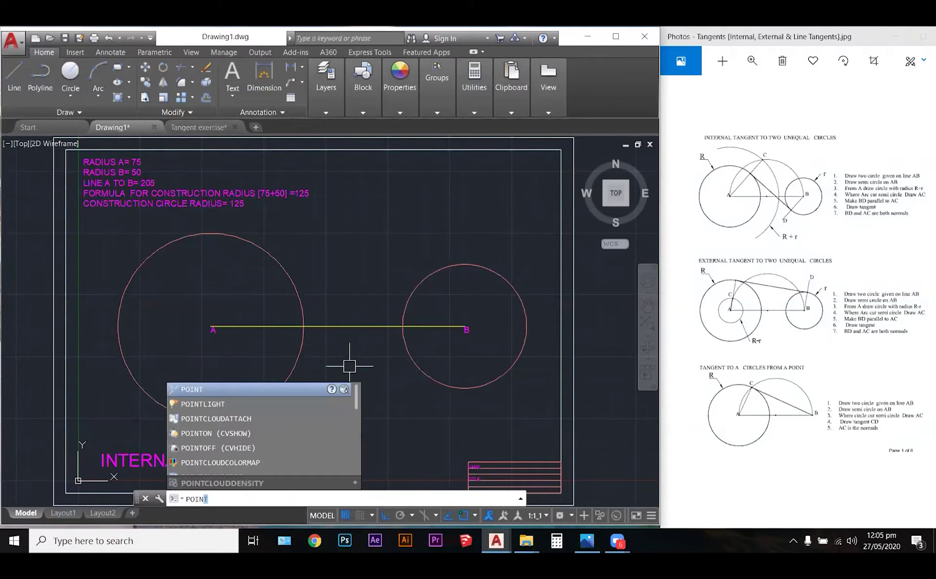
key("Return")
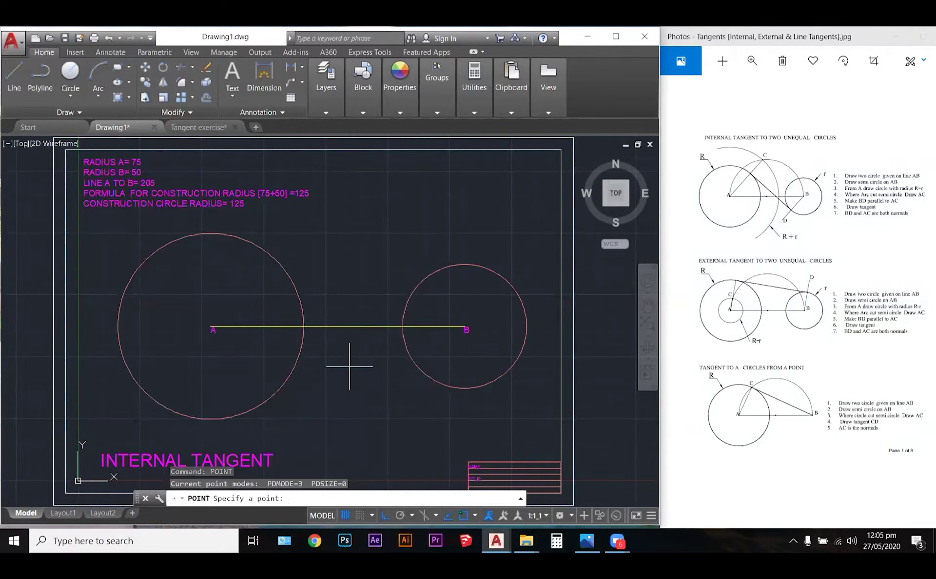
left_click(337, 327)
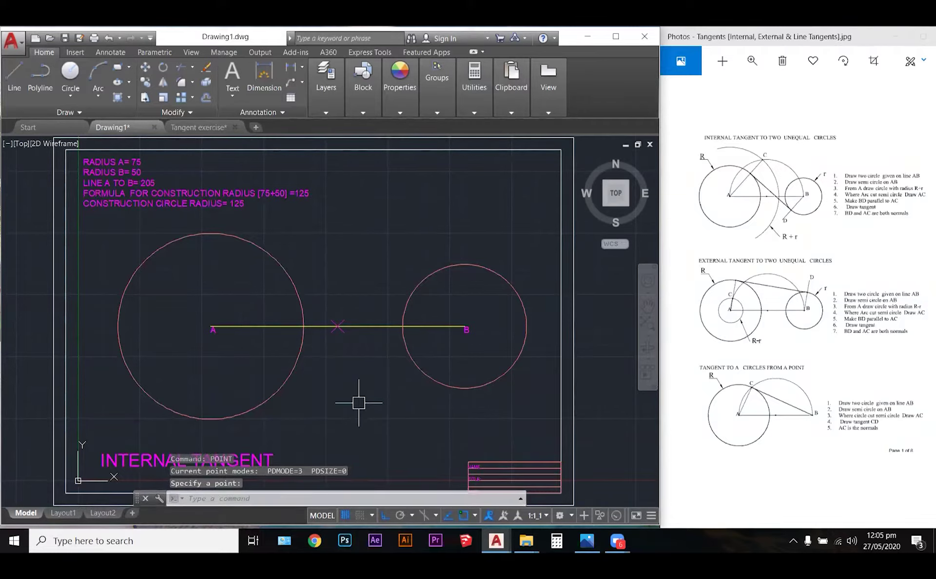
key("Escape")
key("Escape")
key("Escape")
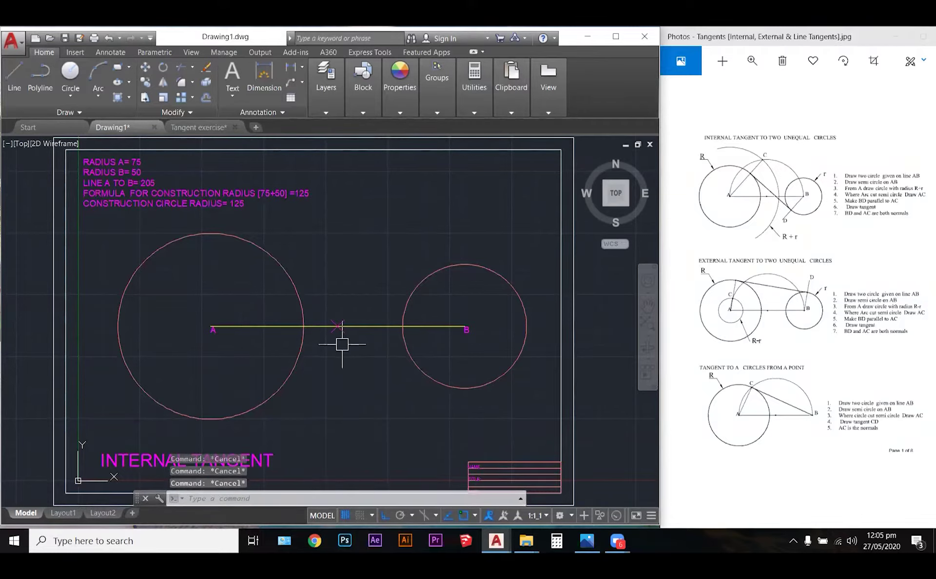
Step: Make CONSTRUCTION the current layer
left_click(326, 113)
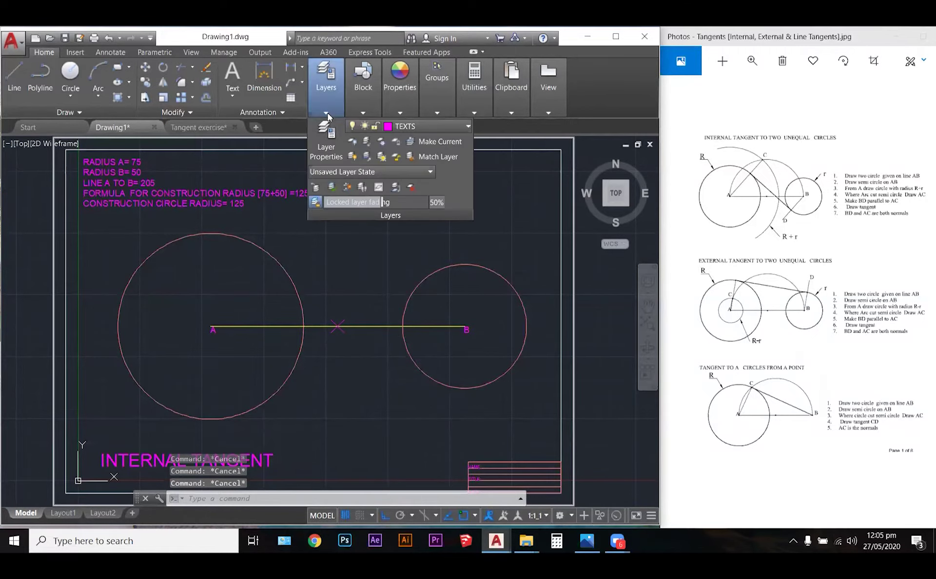
left_click(396, 127)
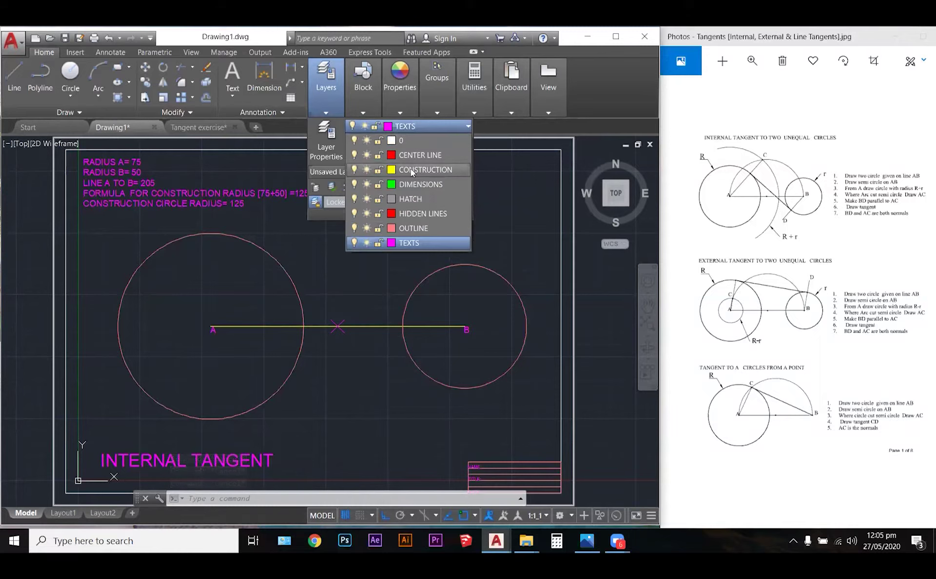
left_click(411, 169)
left_click(505, 173)
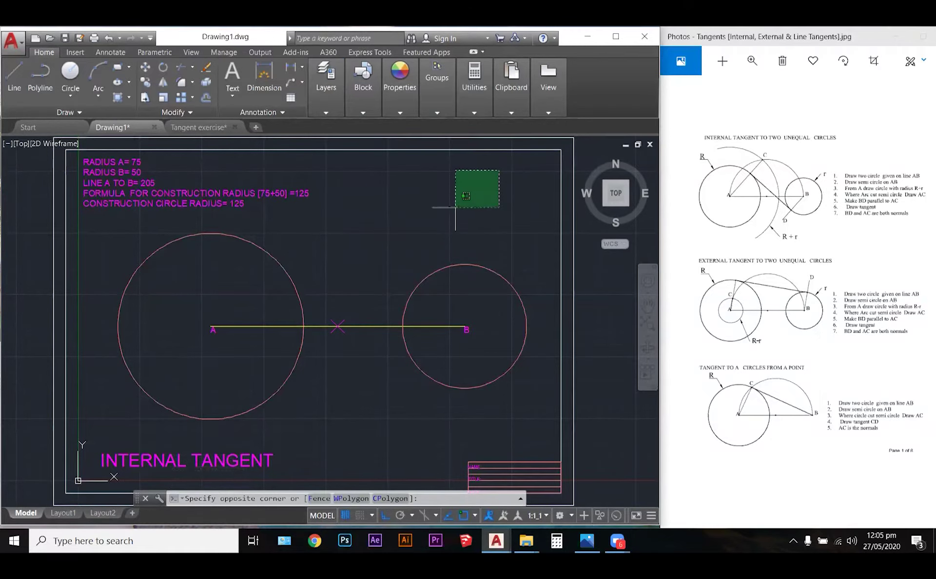
left_click(439, 225)
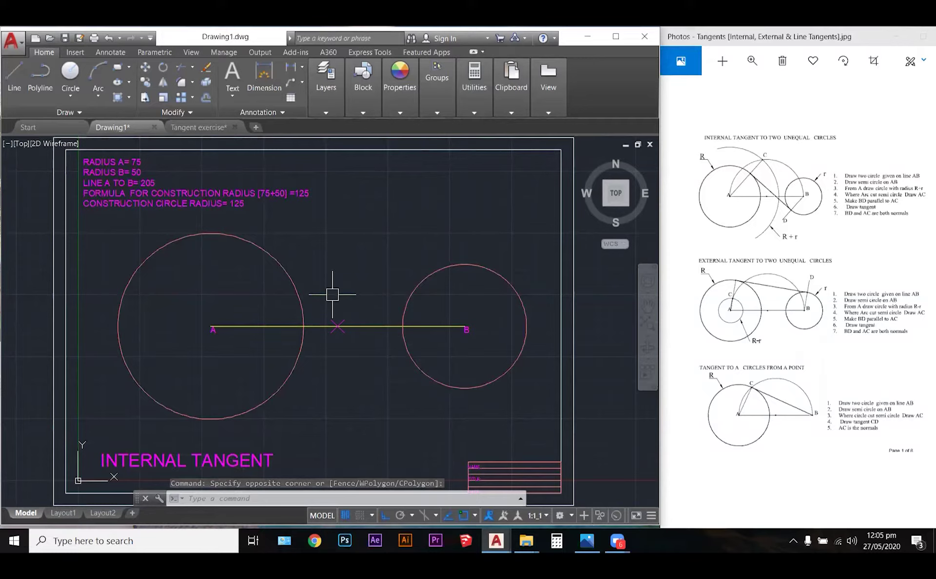
Step: Draw a construction circle centred on the midpoint of line AB and passing through end B
type("c")
key("Return")
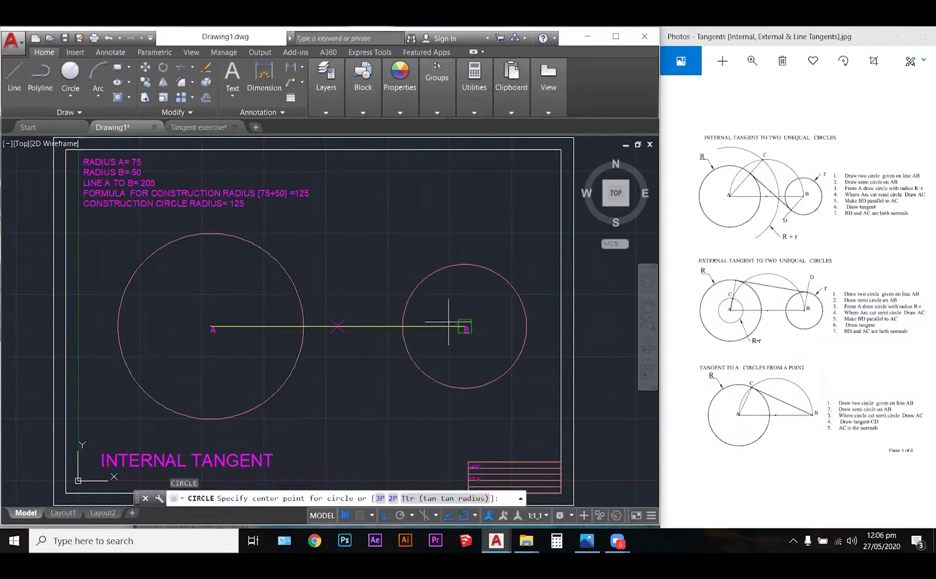
left_click(337, 327)
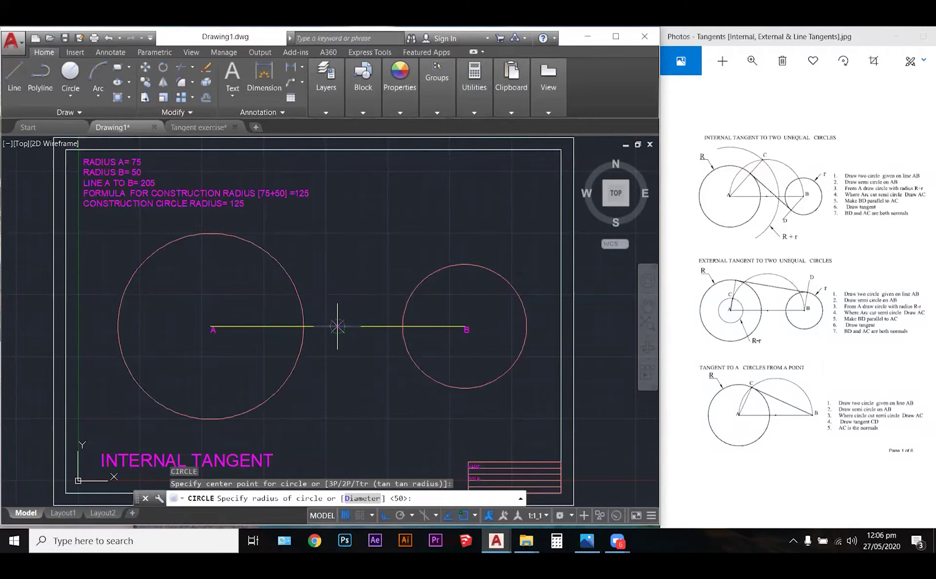
left_click(465, 327)
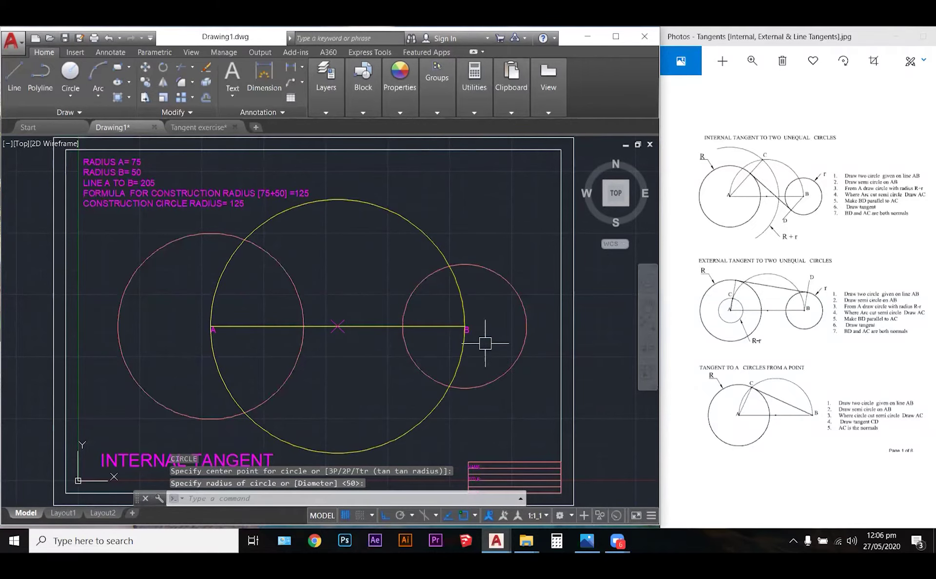
type("tr")
key("Return")
left_click(424, 327)
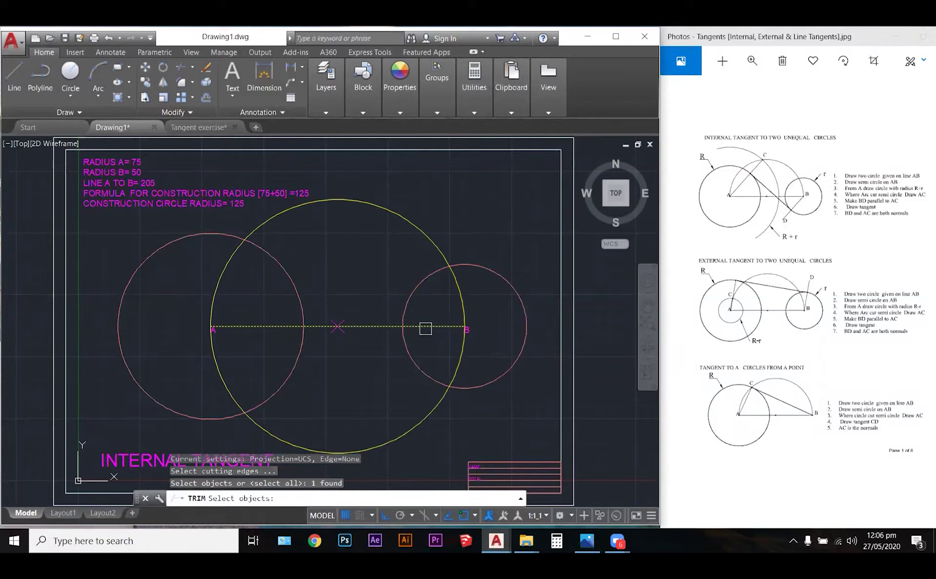
key("Escape")
key("Escape")
key("Escape")
key("Escape")
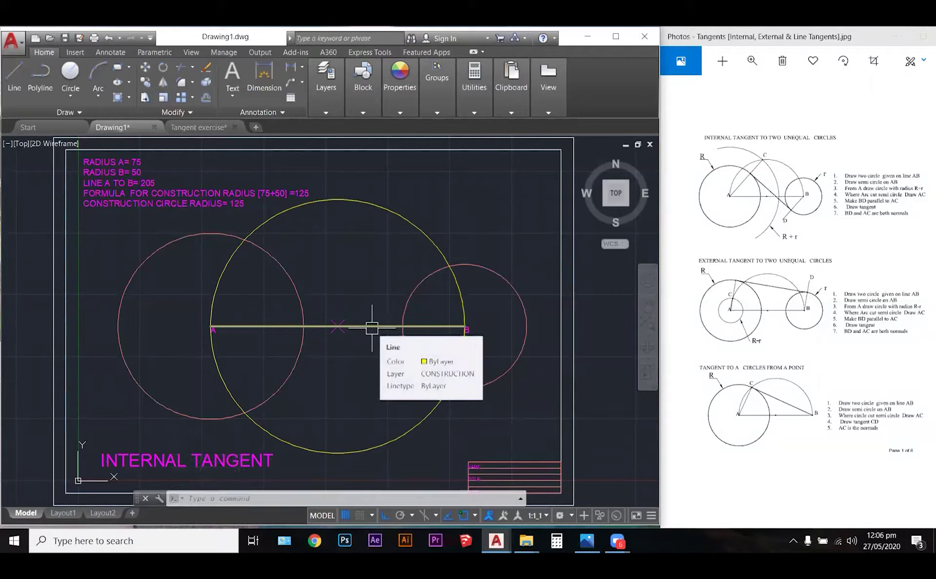
Step: Trim the lower half off the midpoint-centred construction circle, using line AB and the circle as cutting edges
type("TR")
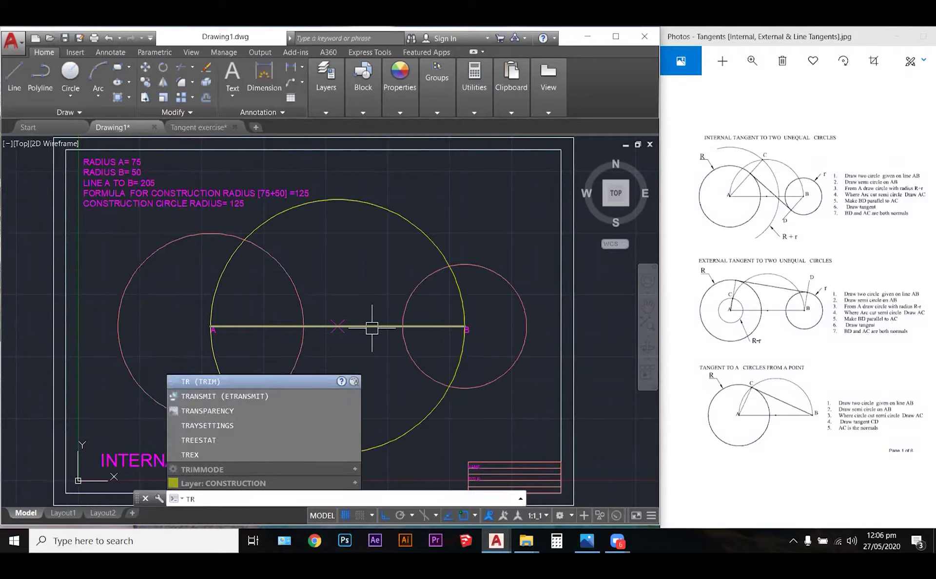
key("Return")
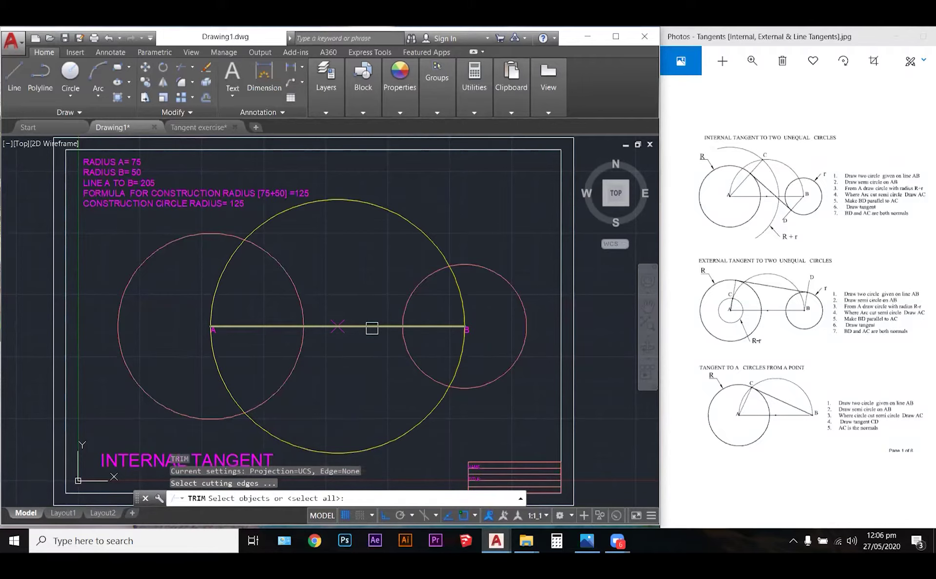
left_click(372, 328)
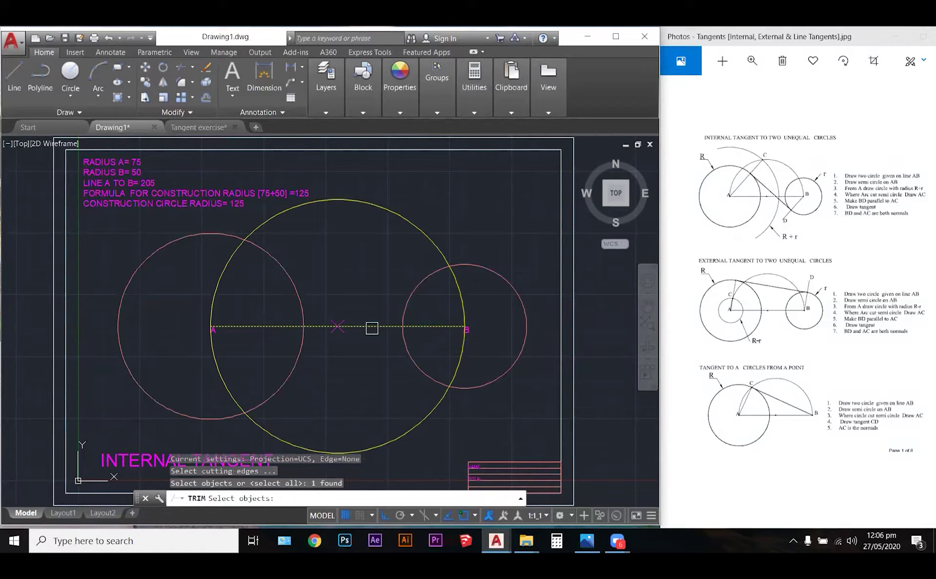
left_click(414, 225)
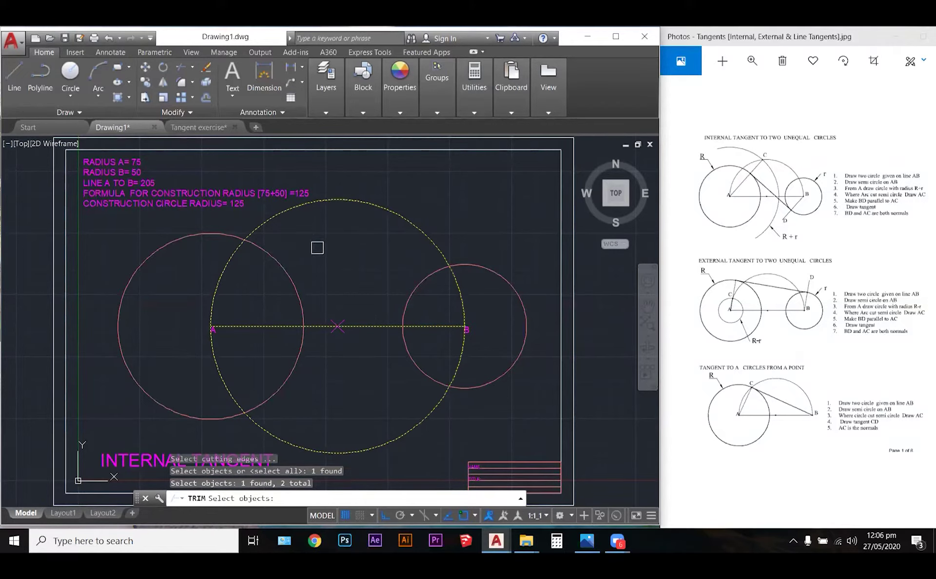
key("Return")
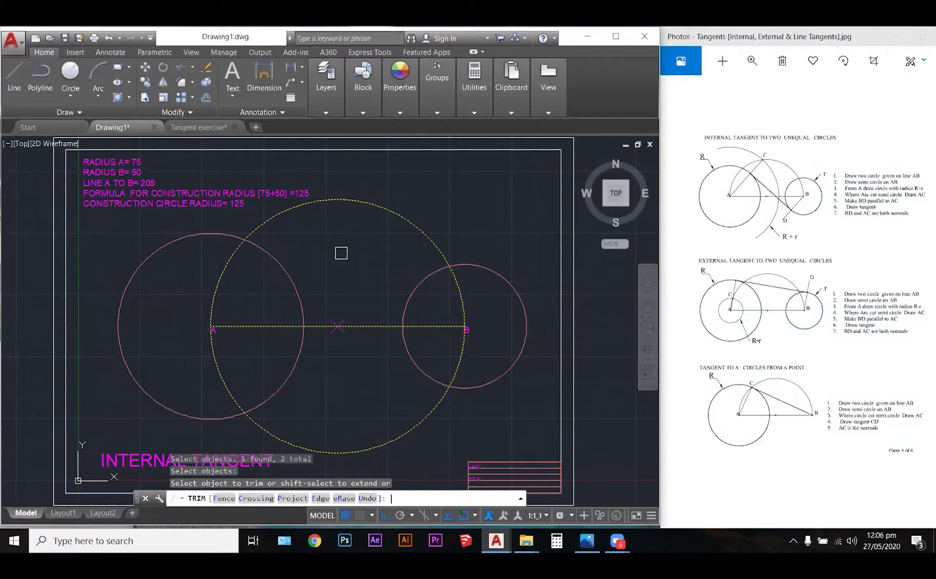
left_click(402, 435)
key("Escape")
key("Escape")
key("Escape")
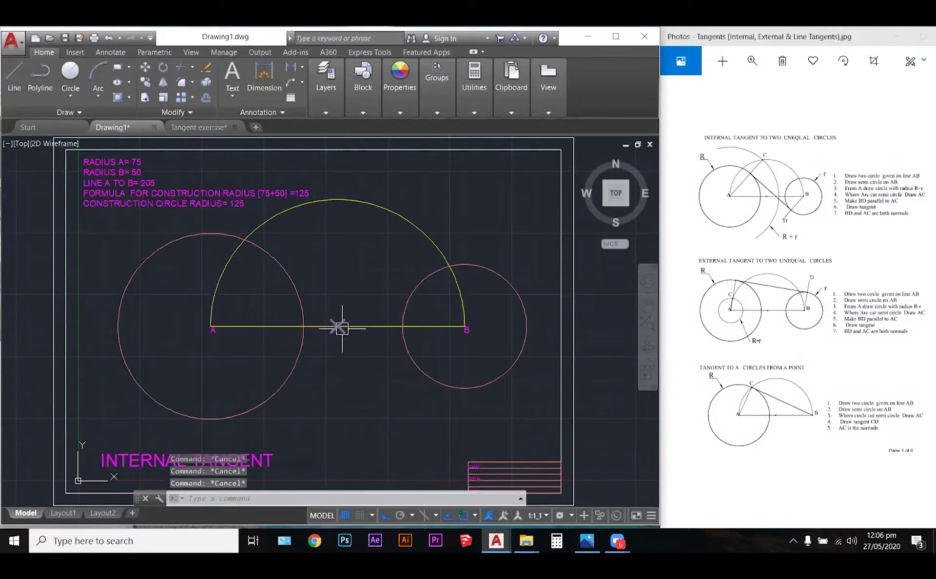
Step: Make CENTER LINE the current layer
mouse_move(328, 110)
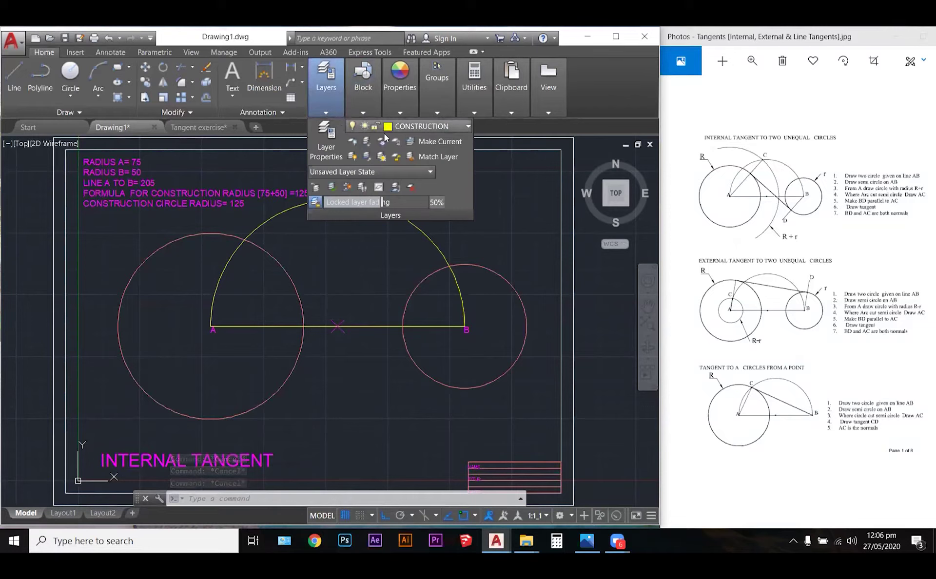
left_click(411, 126)
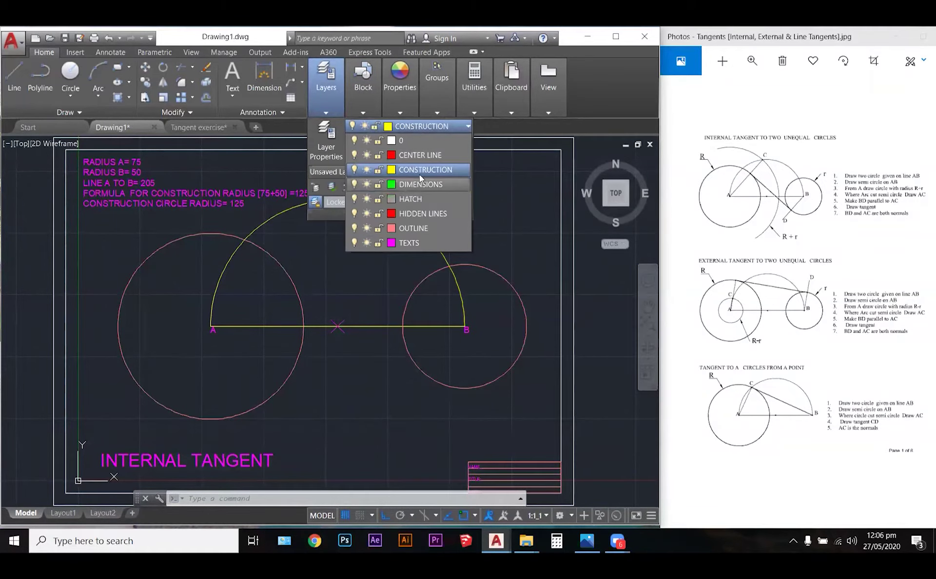
left_click(426, 157)
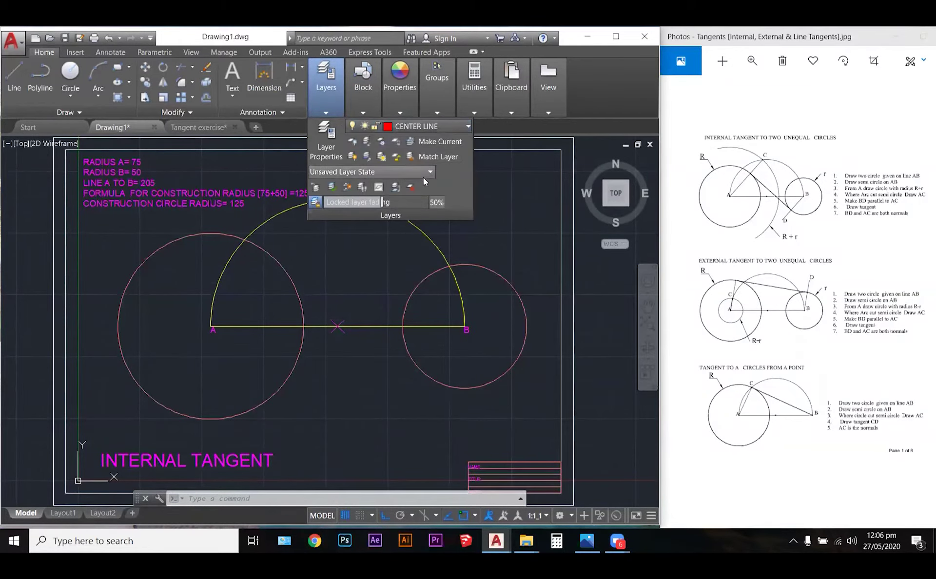
left_click(502, 193)
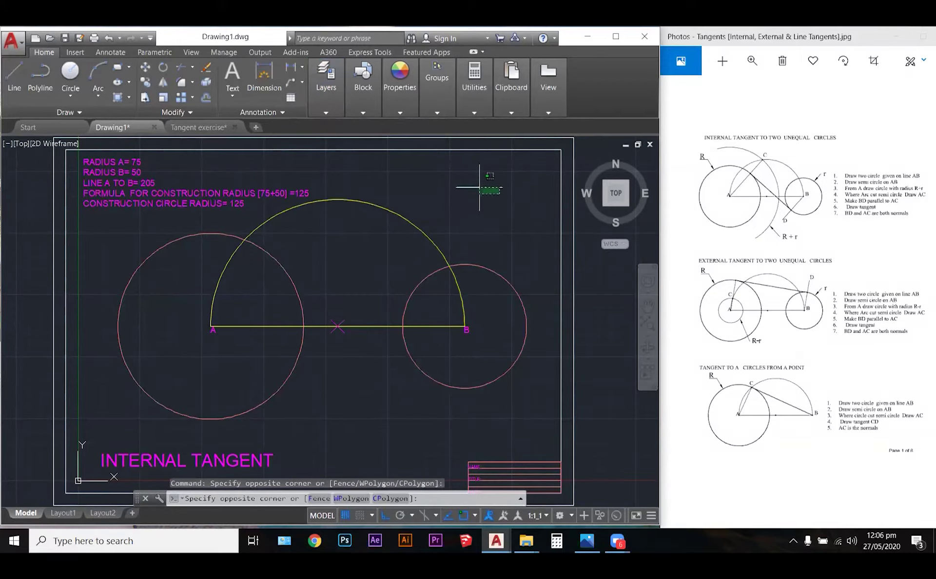
key("Escape")
Step: Draw a vertical centre line from the midpoint of AB upward past the top of the semicircle
type("line")
key("Return")
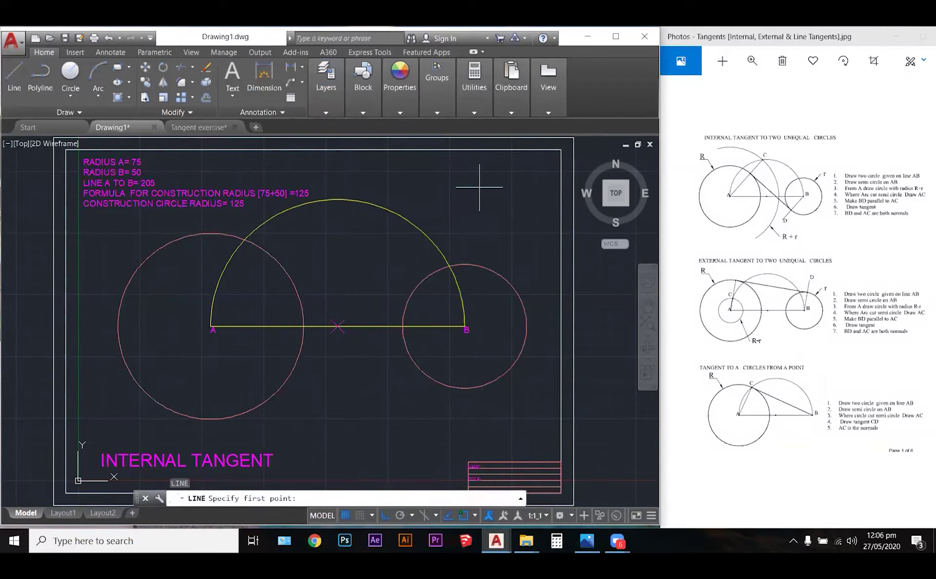
left_click(337, 326)
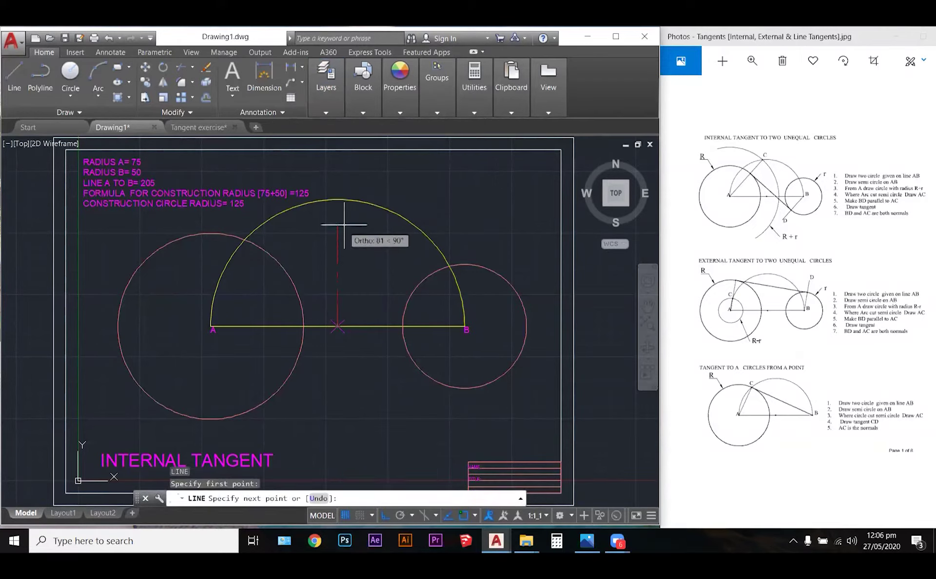
key("Escape")
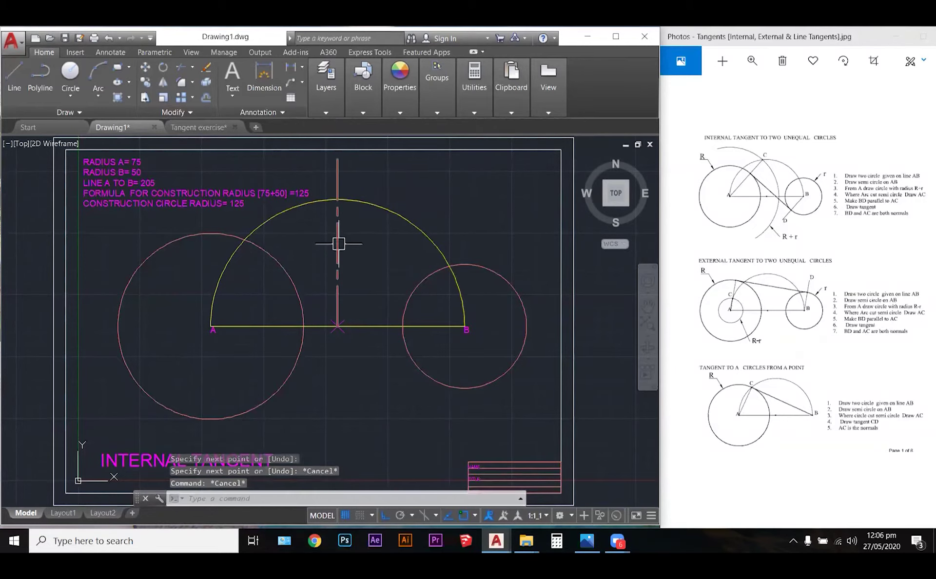
Step: Stretch the lower end of the vertical centre line down below line AB, past the bottom of circle A
left_click(337, 240)
left_click(338, 326)
key("Escape")
key("Escape")
left_click(338, 412)
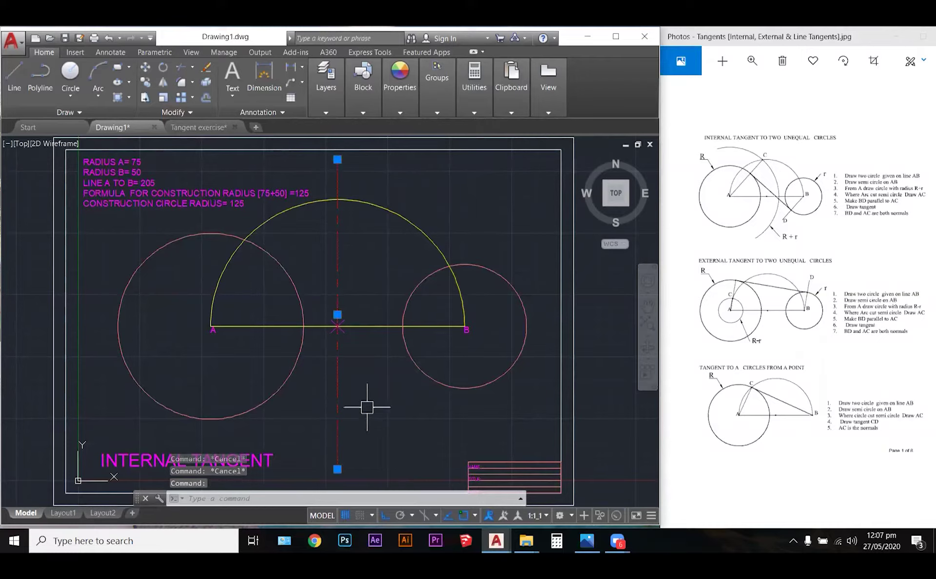
key("Escape")
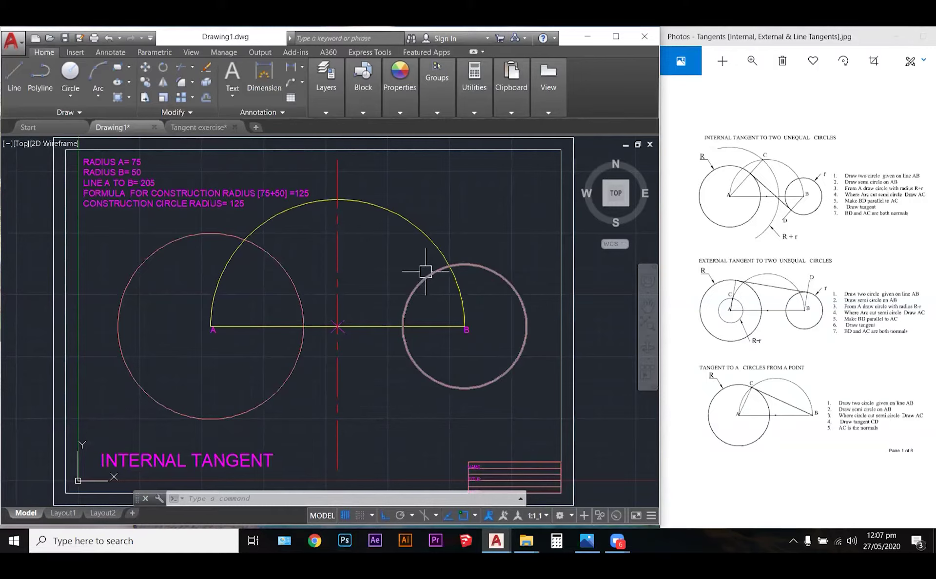
Step: Draw a circle of radius 125 centred on B
type("C")
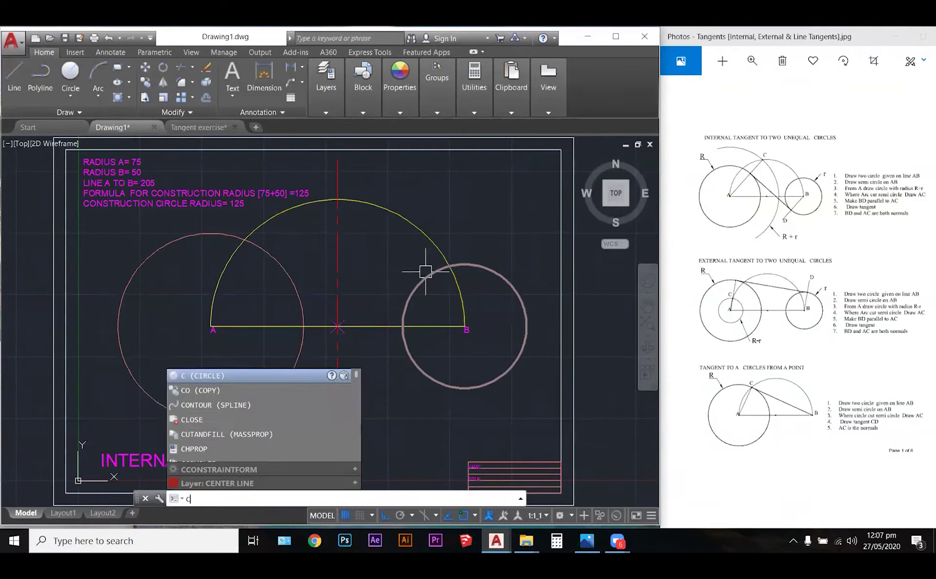
key("Return")
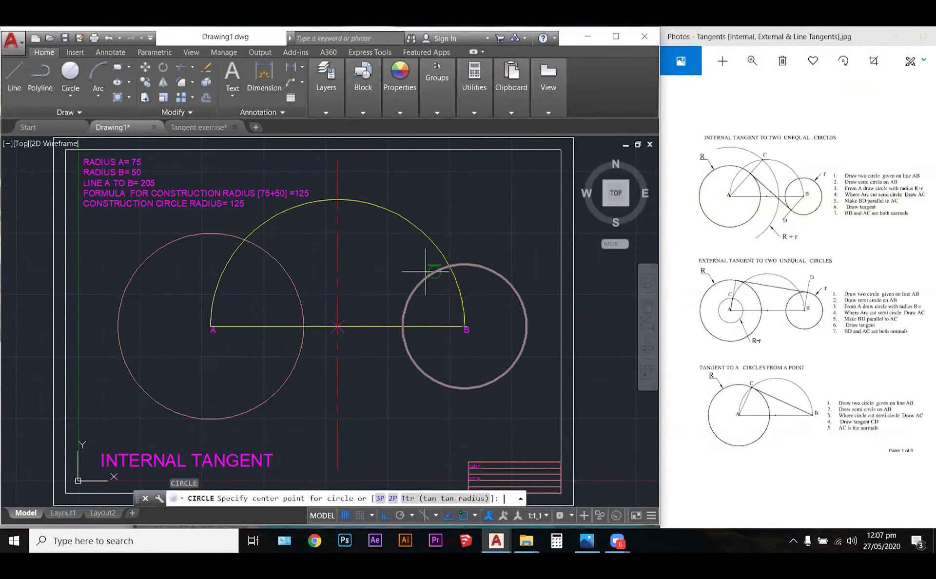
left_click(465, 326)
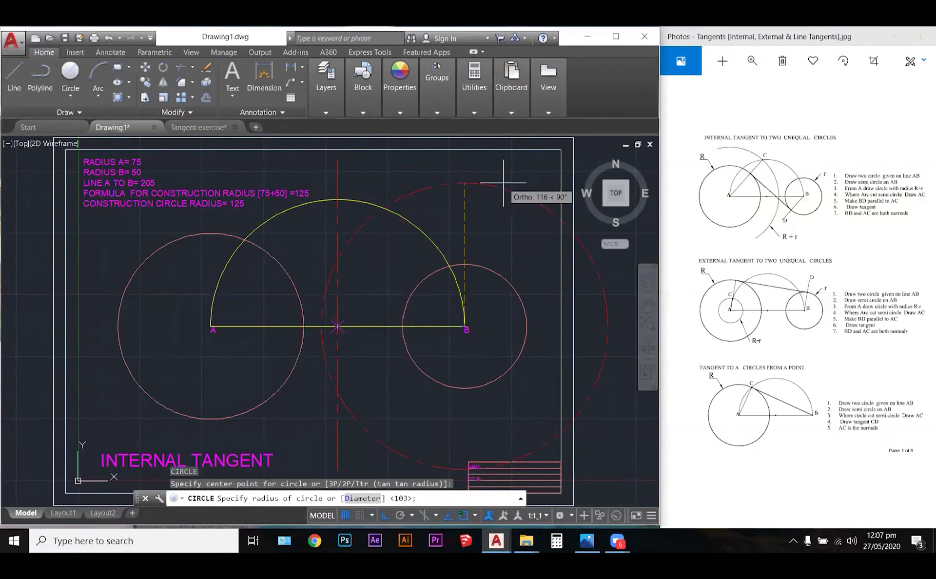
type("125")
key("Return")
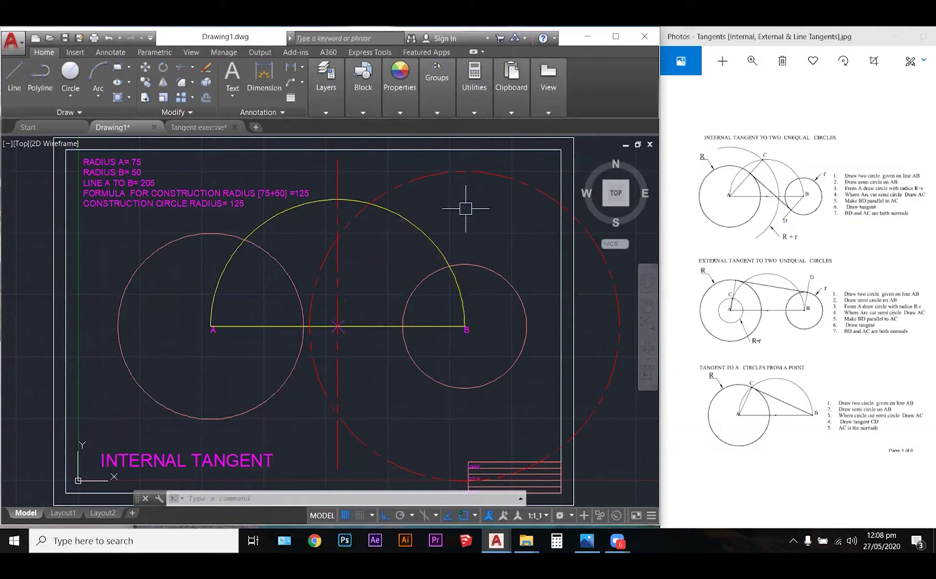
Step: Match the properties of the yellow construction semicircle onto the radius 125 circle
type("MA")
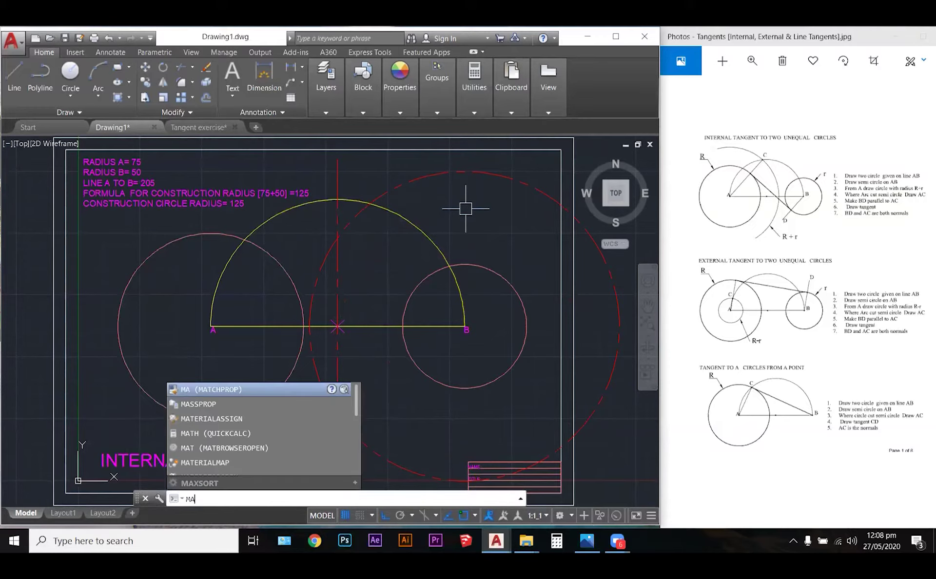
key("Return")
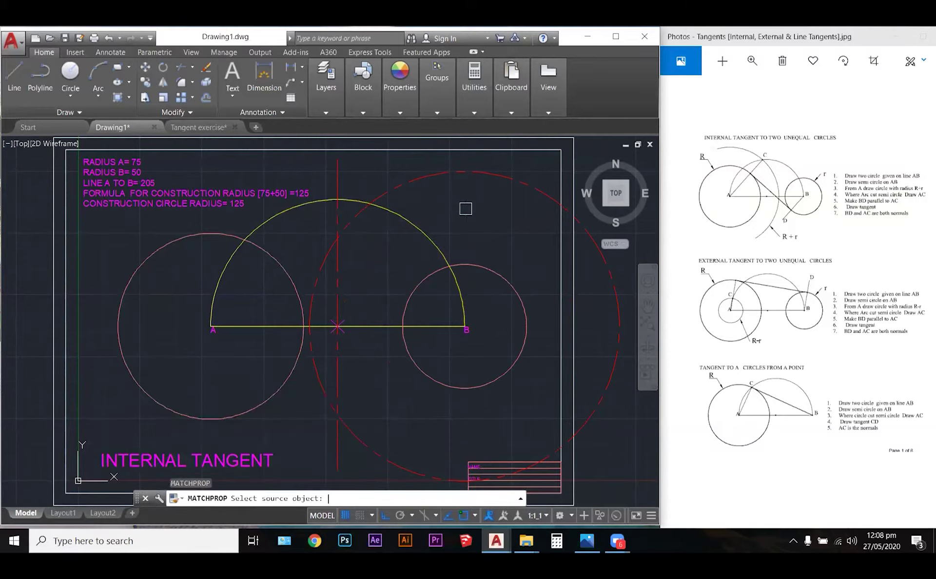
left_click(393, 210)
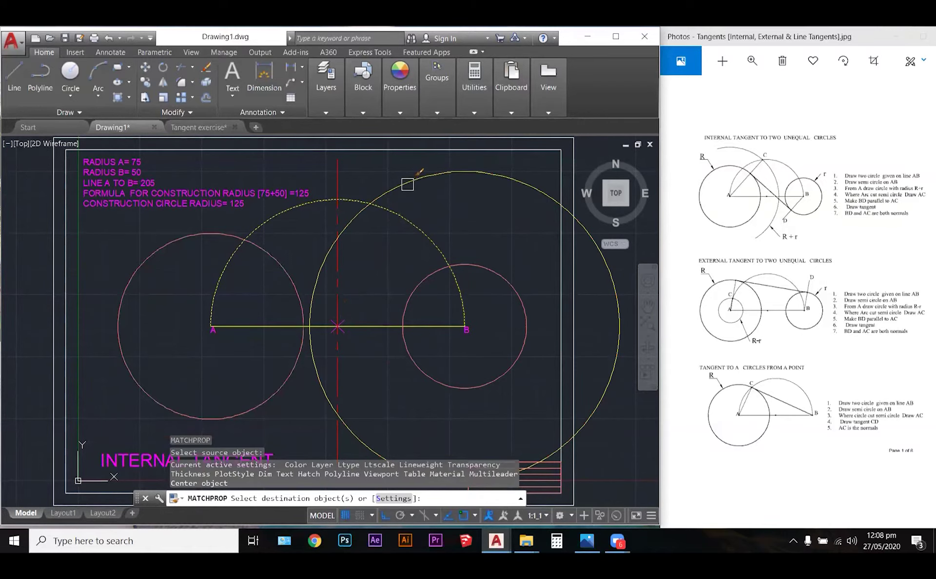
left_click(408, 184)
key("Escape")
key("Escape")
key("Escape")
key("Escape")
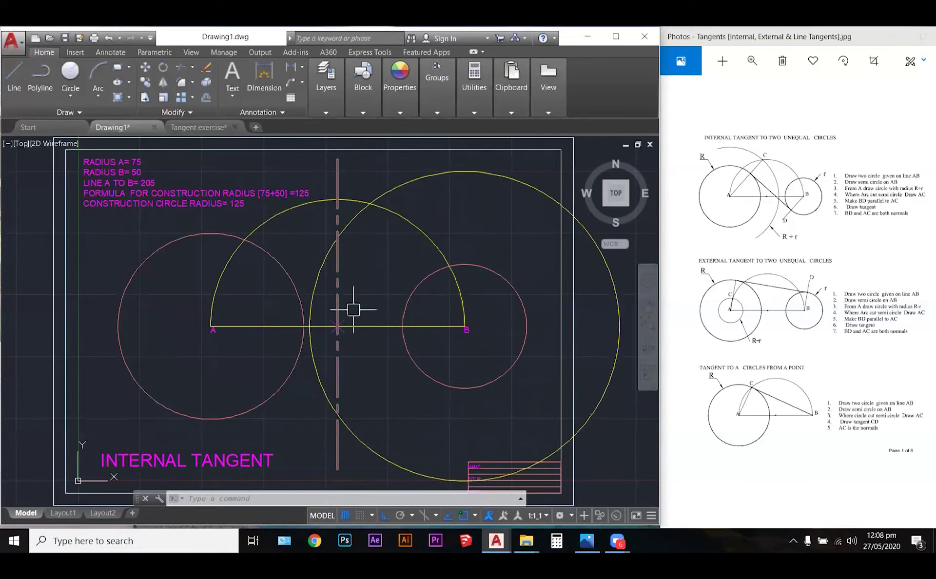
Step: Make TEXTS the current layer
left_click(363, 112)
left_click(326, 112)
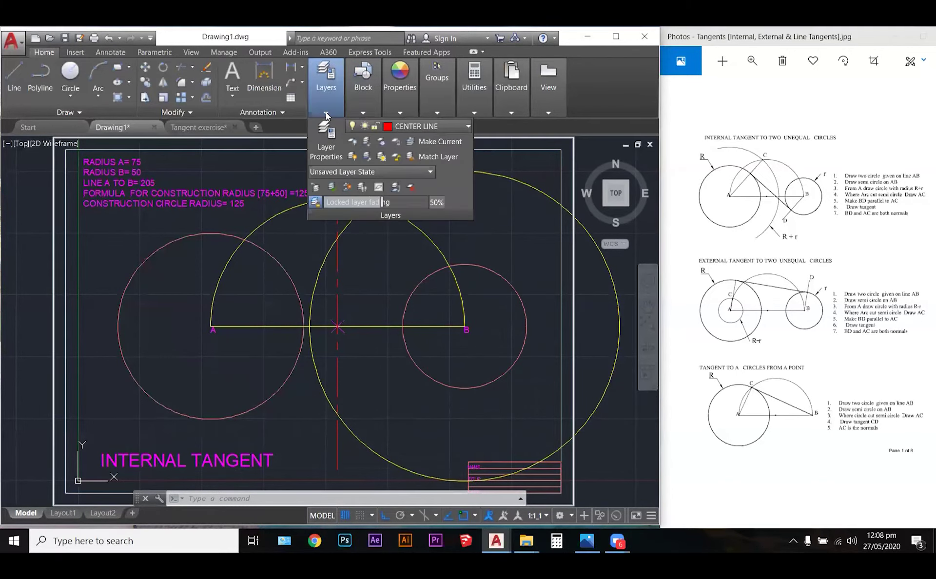
left_click(408, 126)
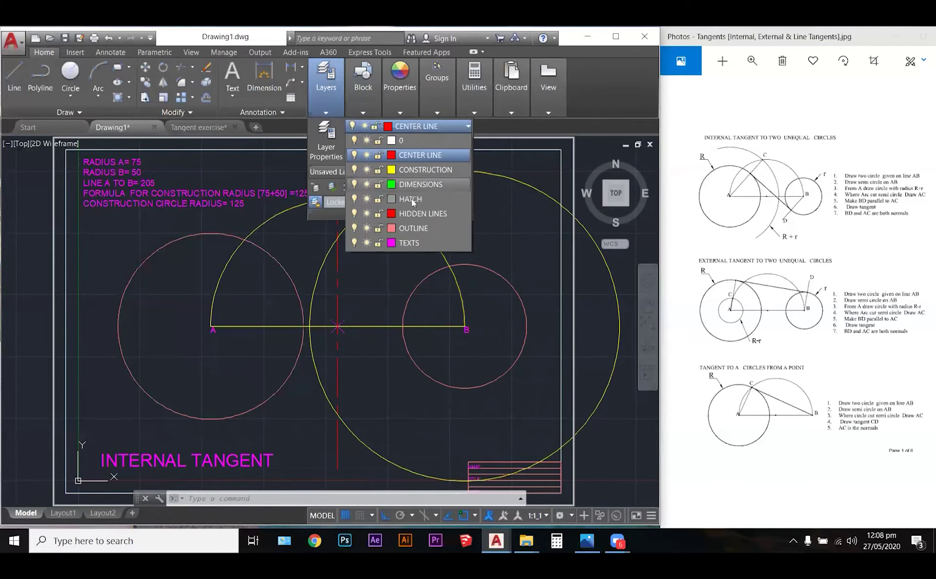
left_click(414, 238)
left_click(412, 240)
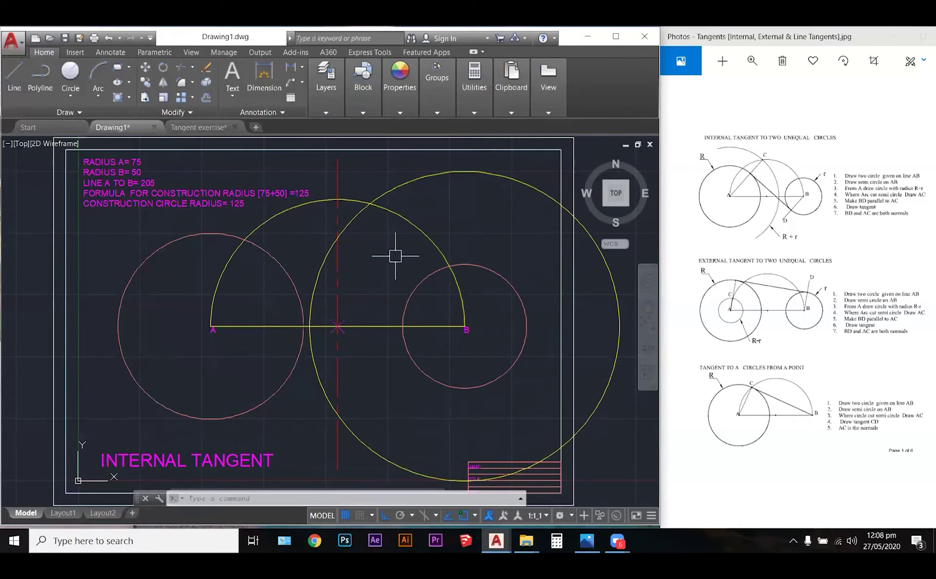
Step: Place a point where the semicircle on AB intersects the radius 125 construction circle
type("p")
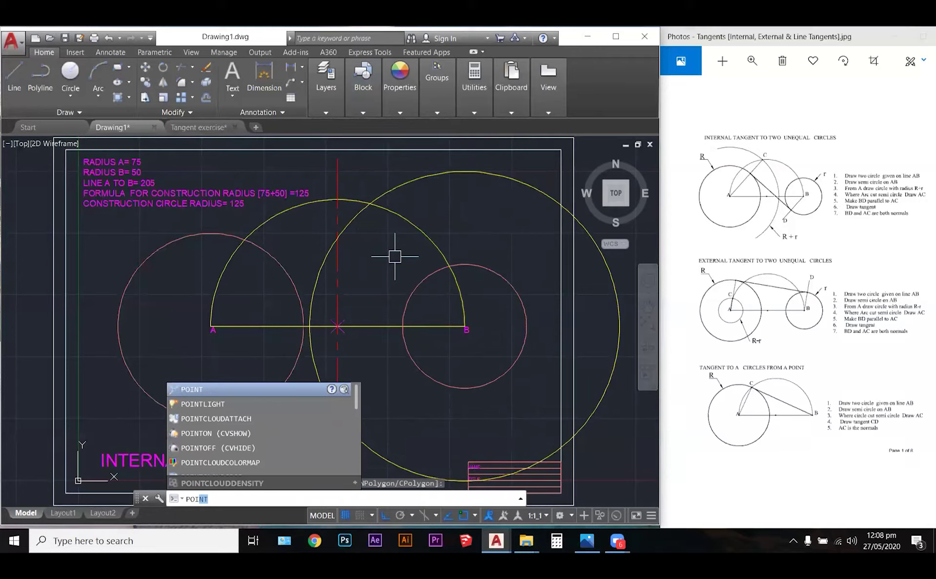
key("Return")
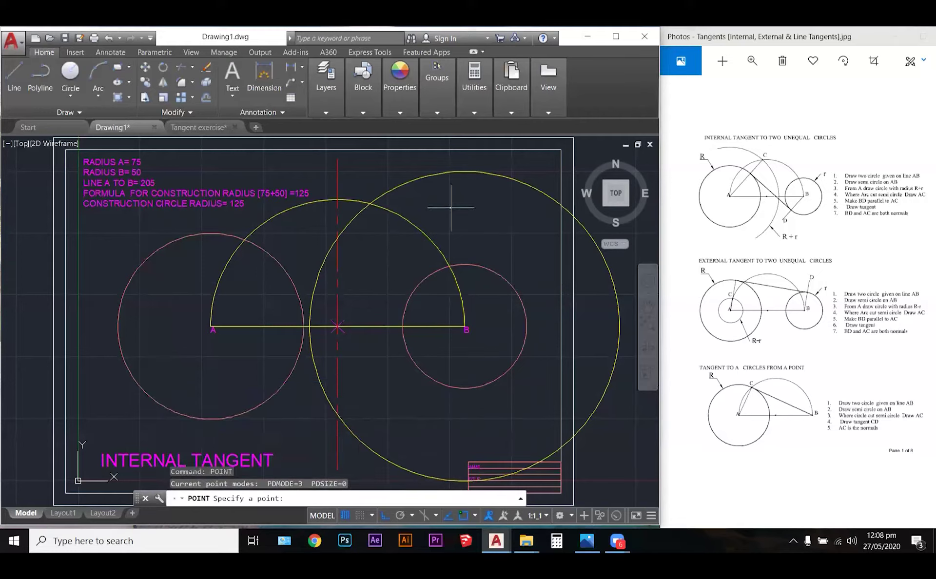
left_click(371, 201)
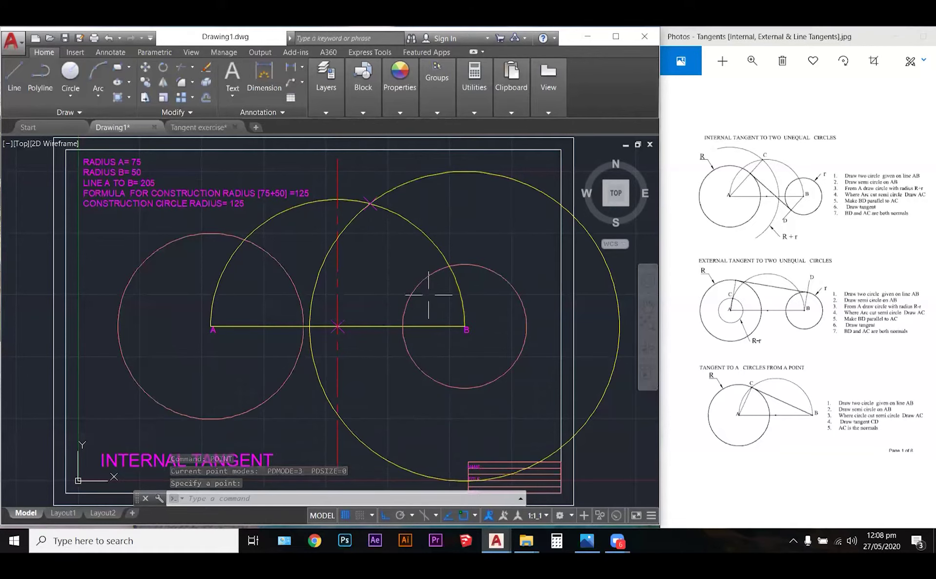
Step: Switch the current layer back to CONSTRUCTION
left_click(400, 80)
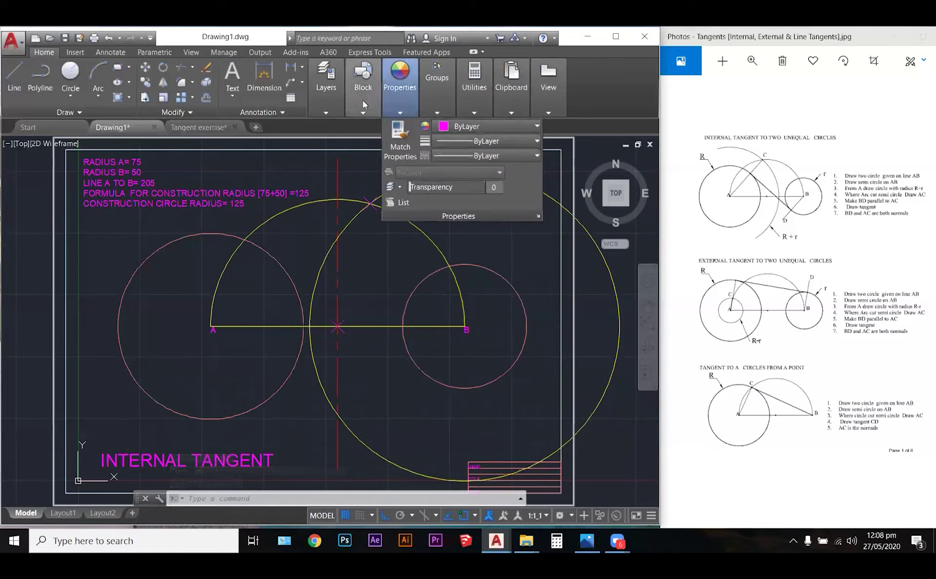
left_click(333, 107)
left_click(390, 127)
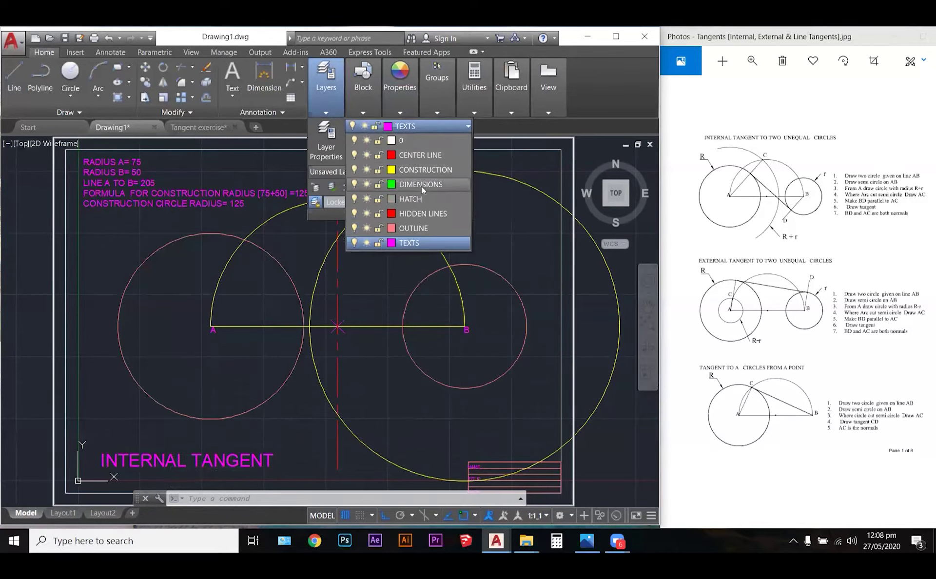
left_click(429, 155)
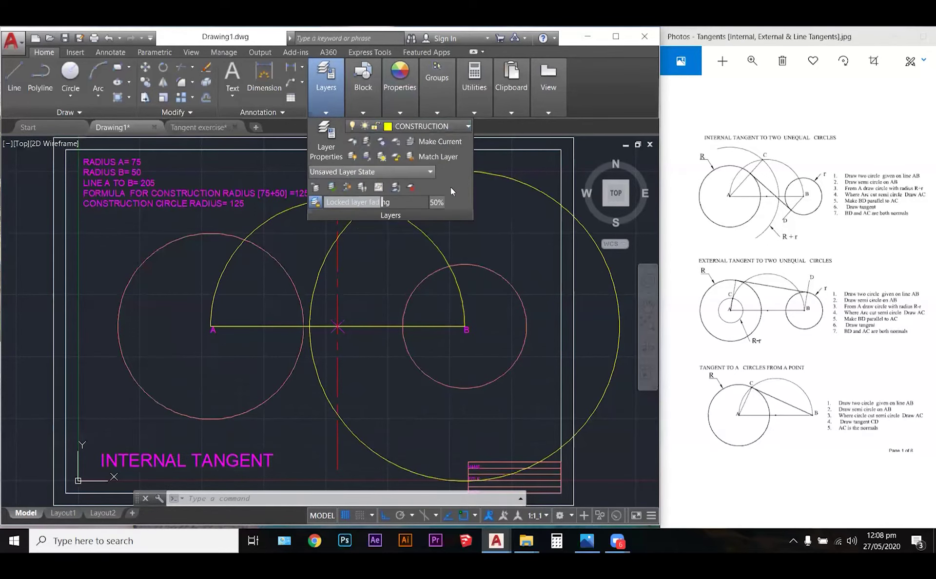
left_click(480, 237)
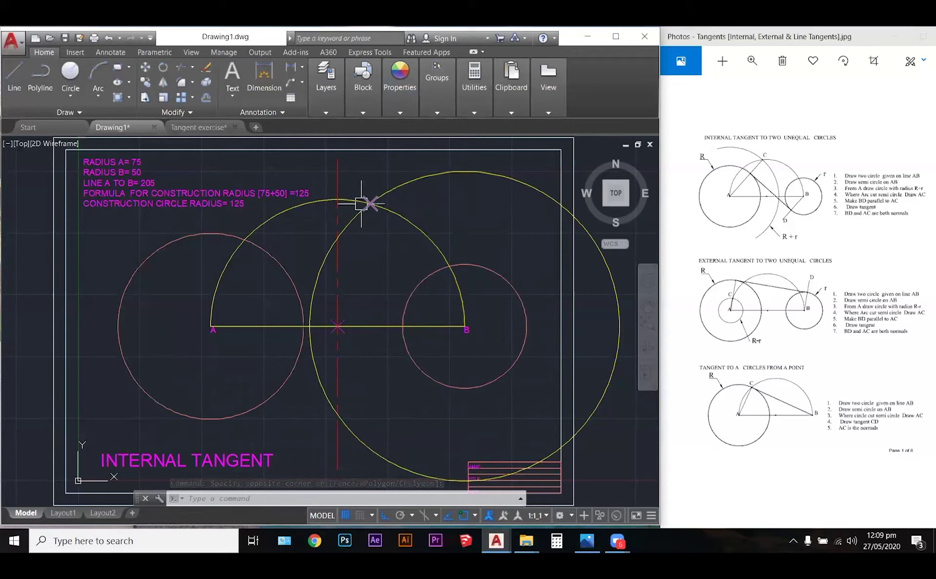
type("c")
key("Return")
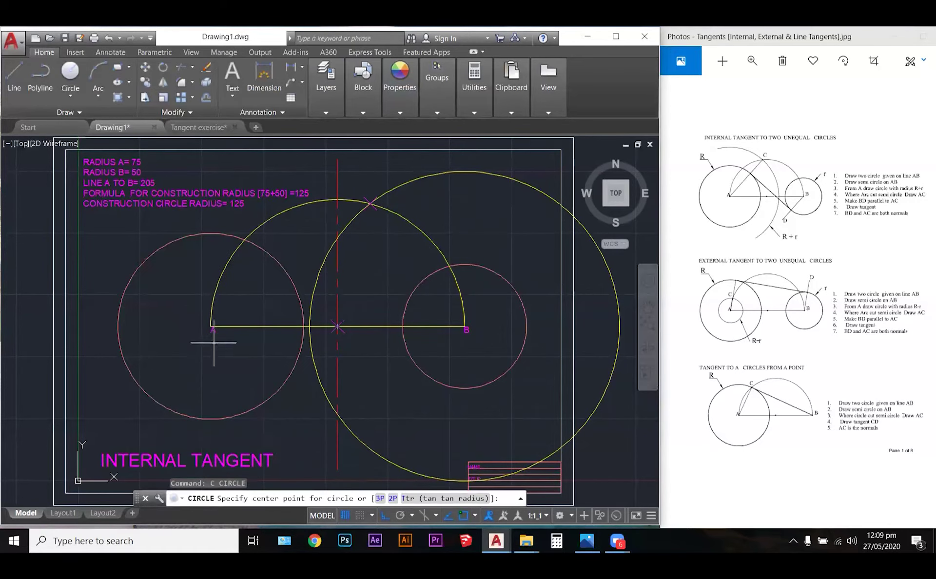
key("Escape")
key("Escape")
key("Escape")
Step: Copy the label A from centre A to the intersection of the semicircle and the radius 125 construction circle
type("c")
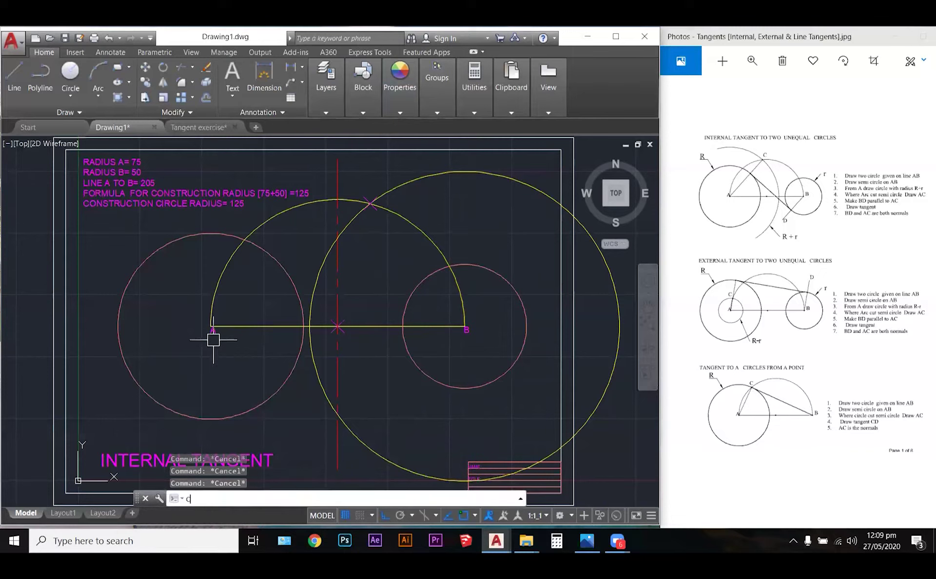
type("o")
key("Return")
left_click(213, 336)
key("Return")
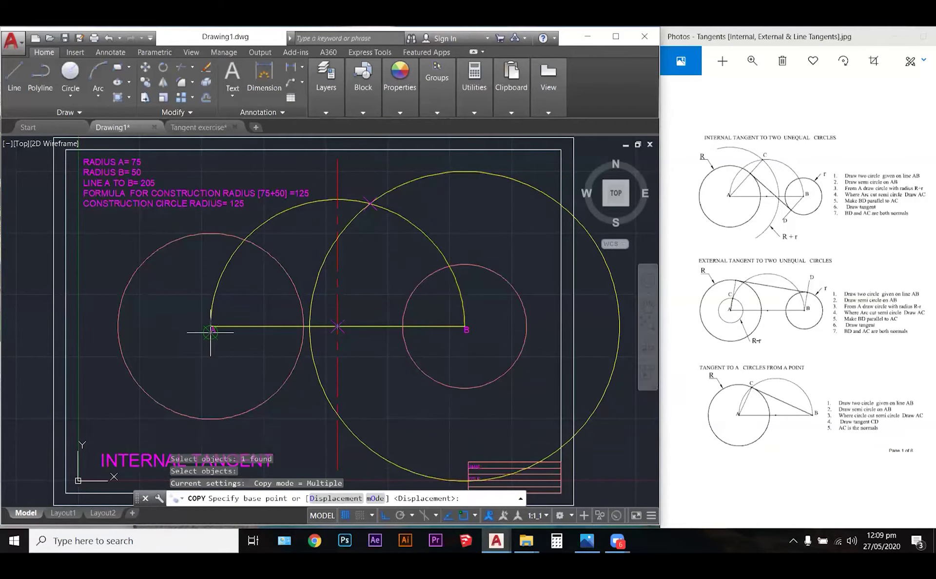
left_click(211, 326)
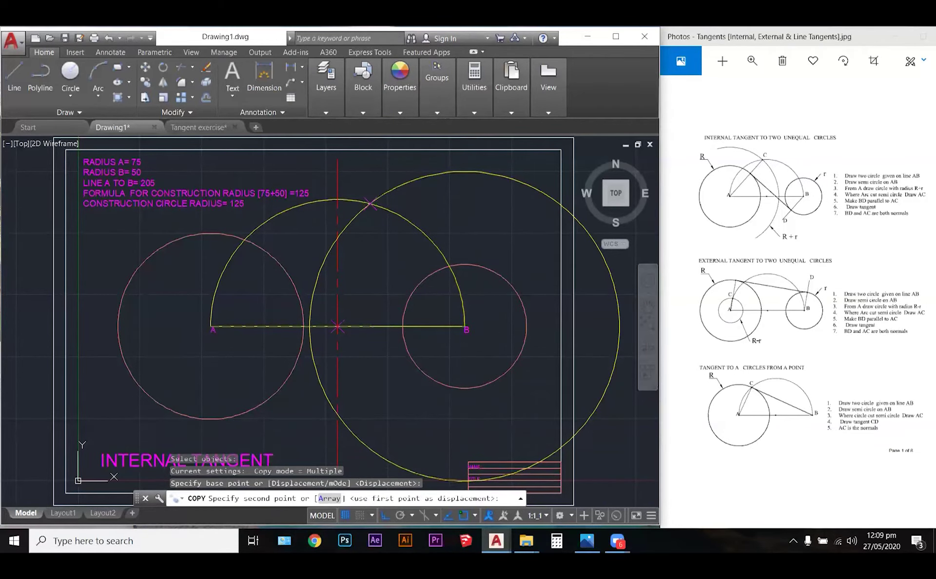
left_click(371, 204)
scroll(371, 211, "up", 5)
key("Escape")
key("Escape")
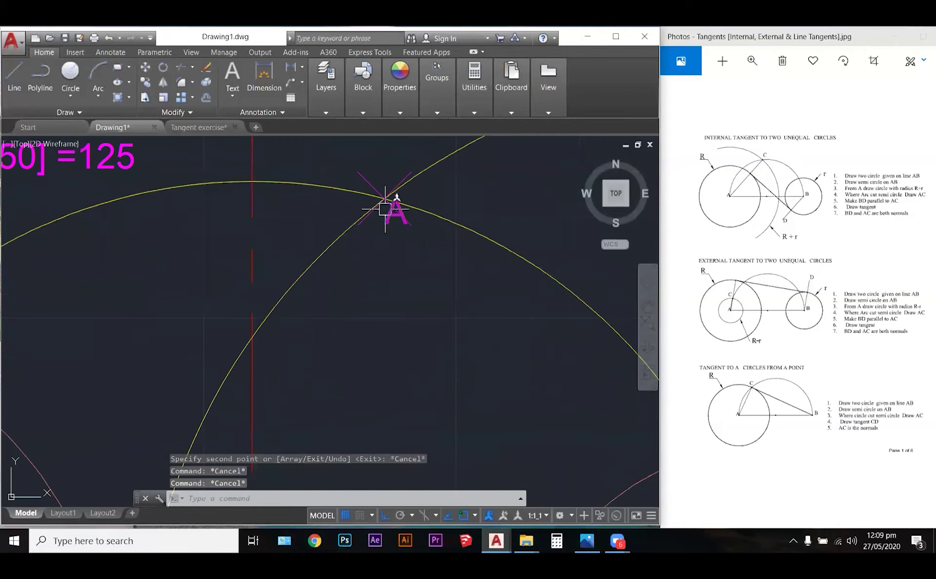
Step: Change the copied label at the arc intersection to C
double_click(404, 213)
double_click(405, 213)
type("C")
left_click(399, 281)
scroll(399, 282, "down", 2)
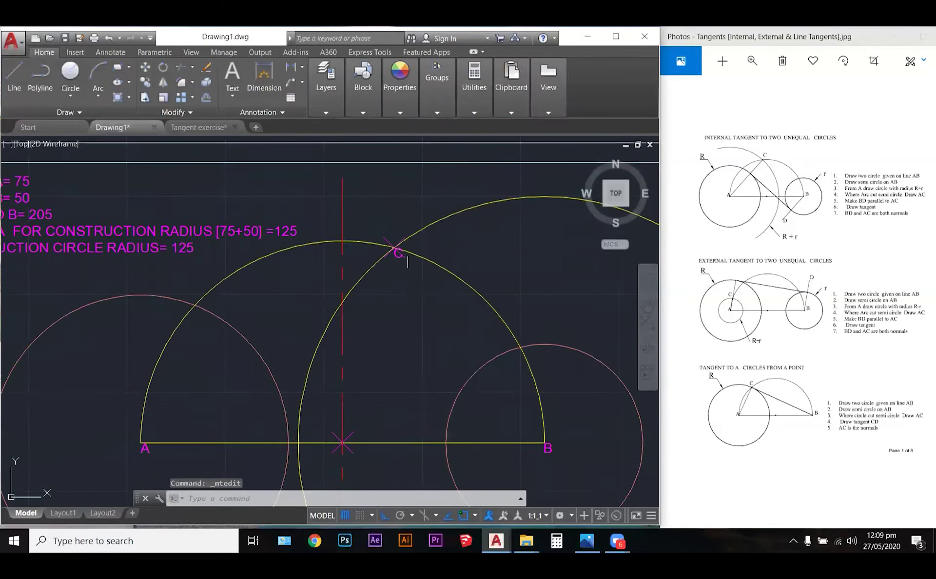
key("Escape")
key("Escape")
scroll(420, 192, "down", 3)
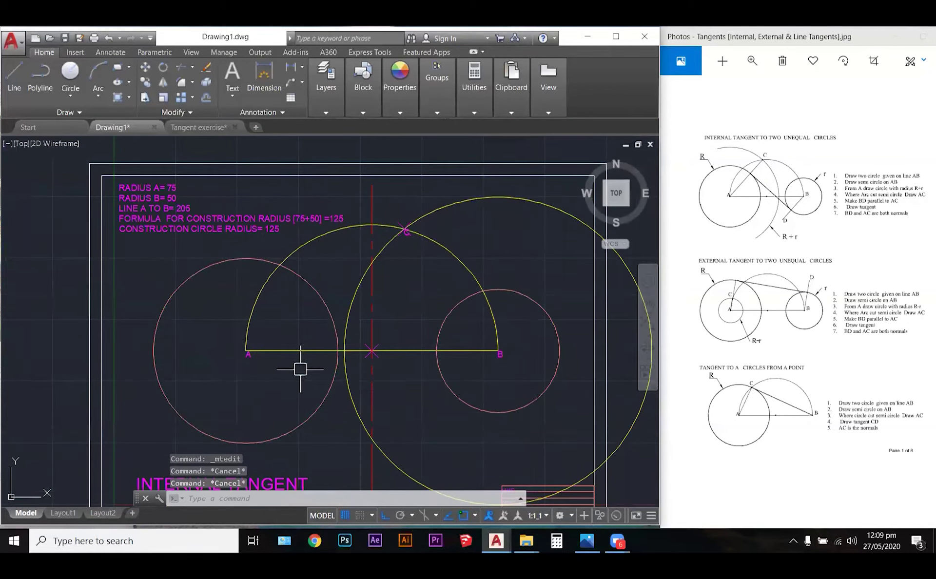
Step: Copy the label A from centre A to the midpoint of line AB with ortho mode off
type("co")
key("Return")
left_click(247, 350)
key("Return")
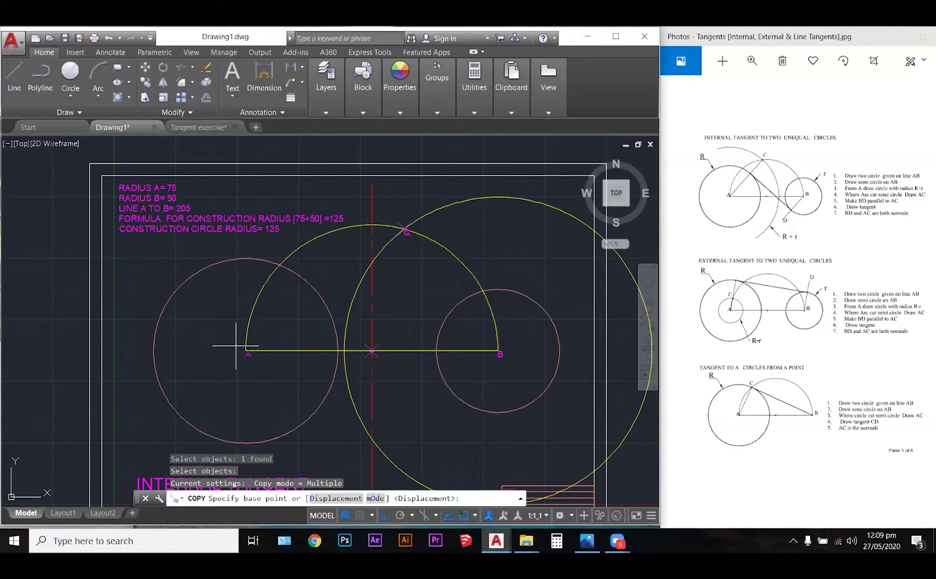
left_click(247, 350)
scroll(385, 363, "up", 3)
scroll(385, 364, "up", 2)
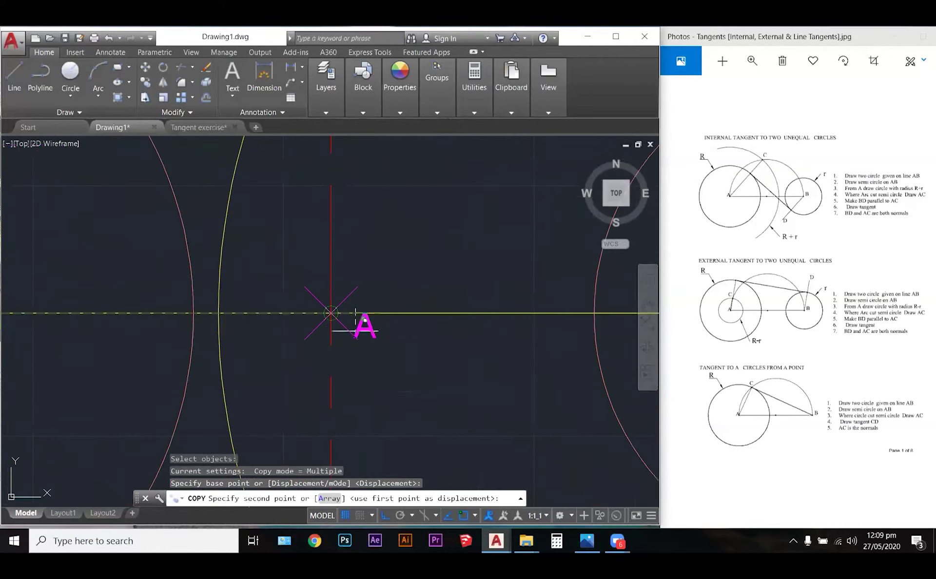
key("F8")
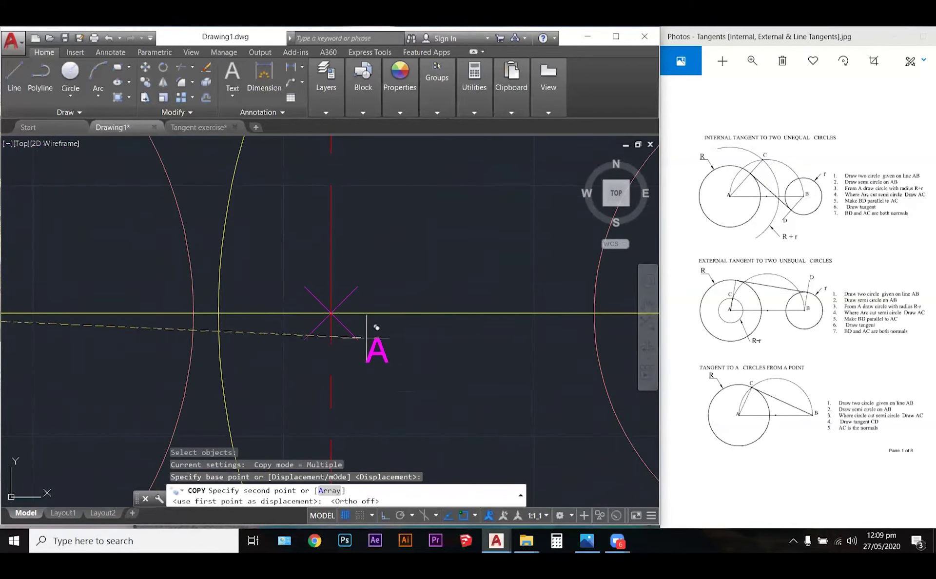
left_click(331, 313)
key("Escape")
key("Escape")
key("Escape")
Step: Change the copied label at the middle of line AB to MIDPOINT
double_click(340, 327)
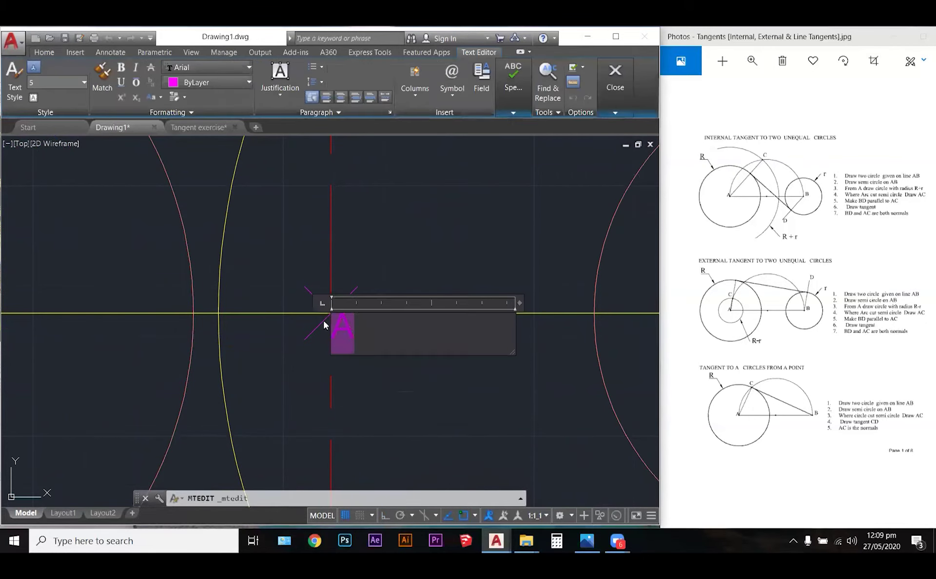
type("MIDPOIN")
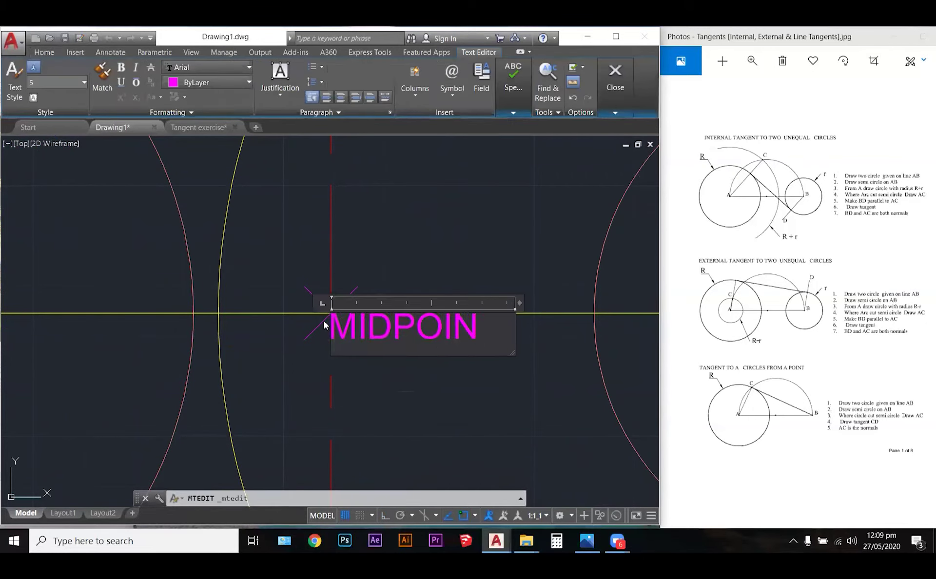
type("T")
left_click(442, 229)
scroll(403, 373, "down", 5)
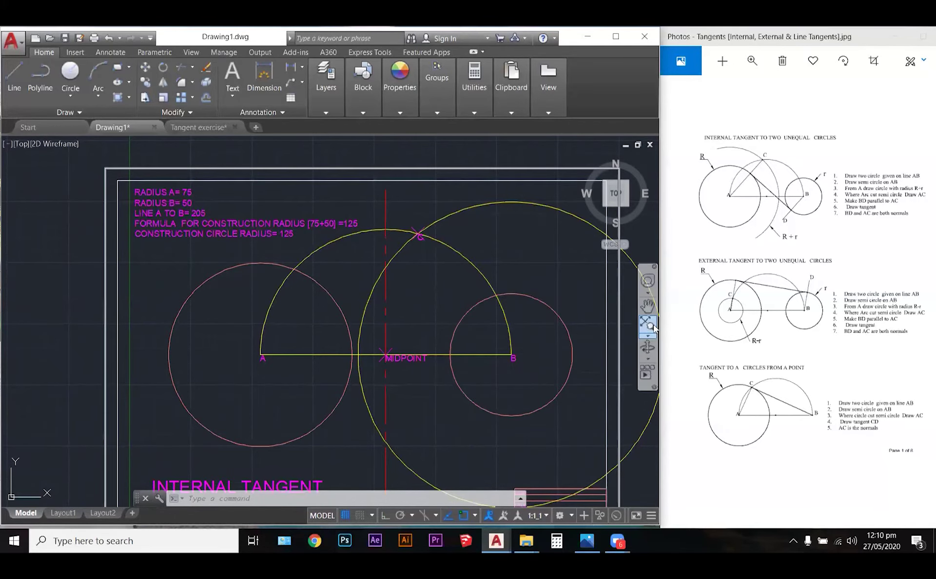
Step: Draw a construction line from point C to centre A
middle_click(448, 285)
middle_click(448, 285)
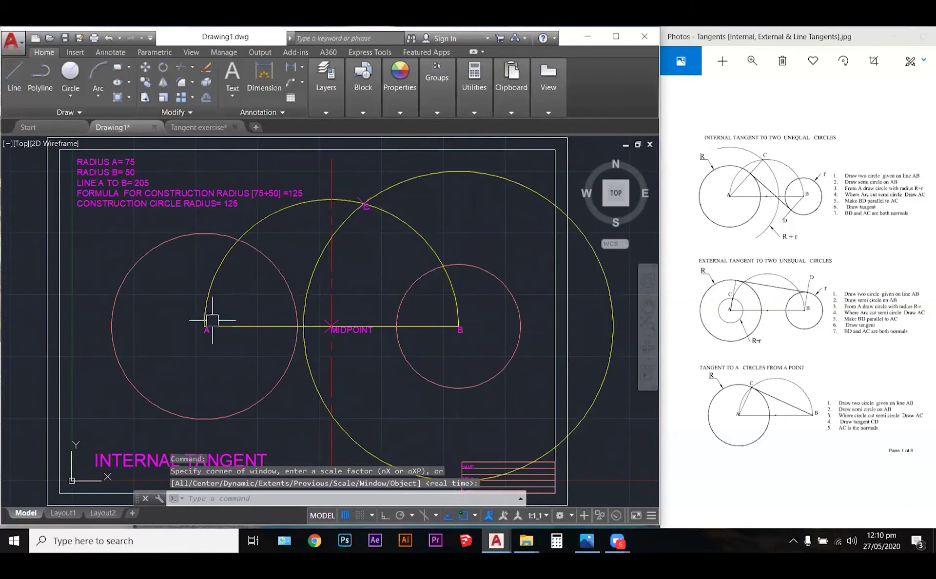
key("l")
key("Return")
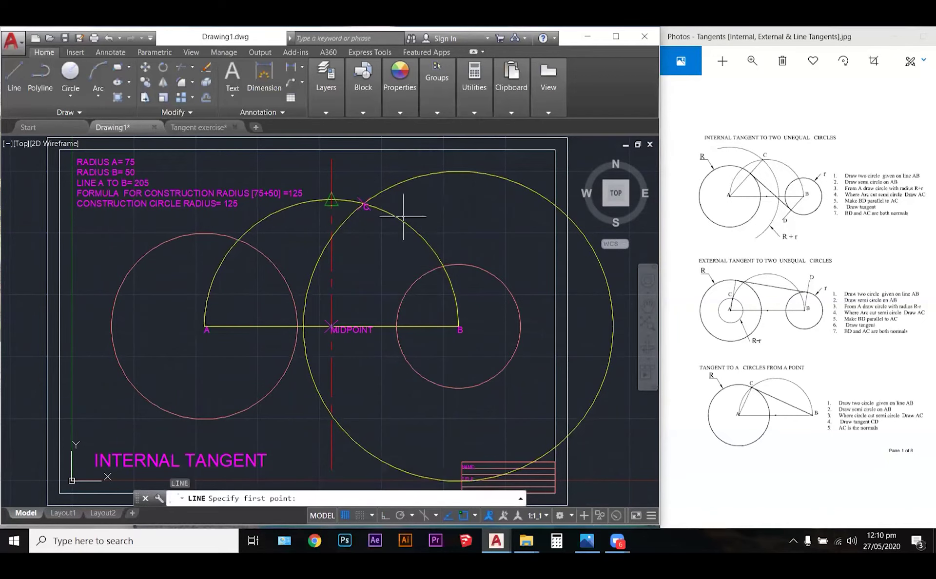
left_click(364, 204)
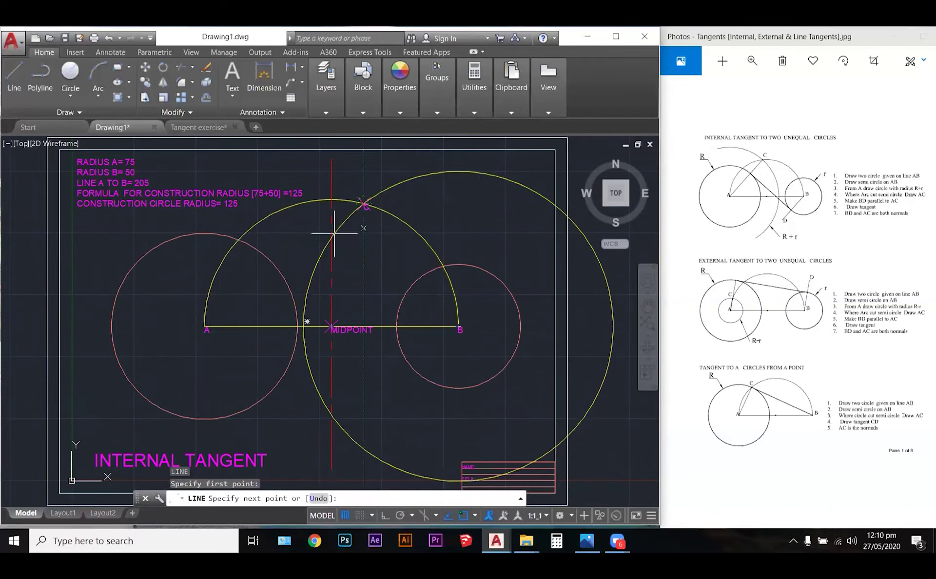
left_click(204, 326)
key("Escape")
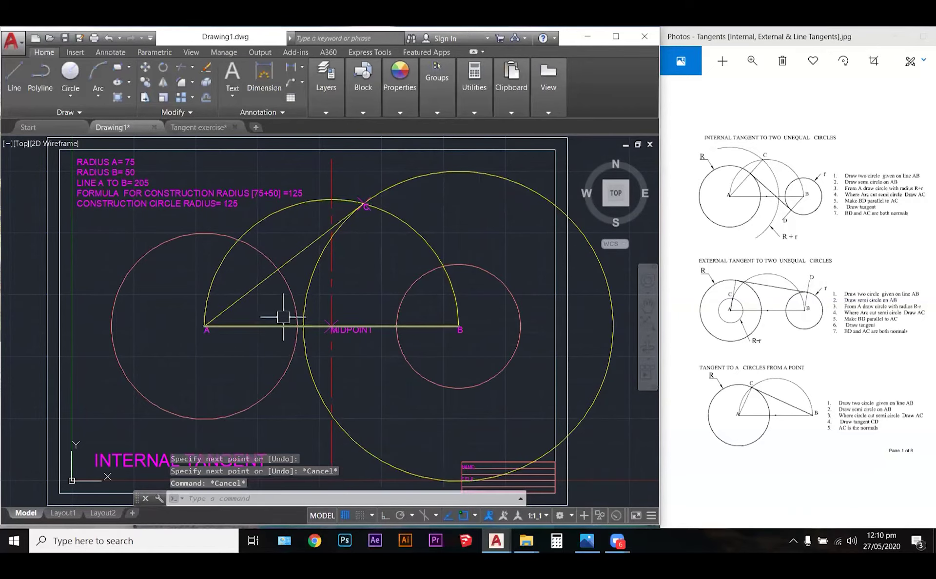
Step: Highlight line AC and examine how it runs between centre A and point C
left_click(300, 247)
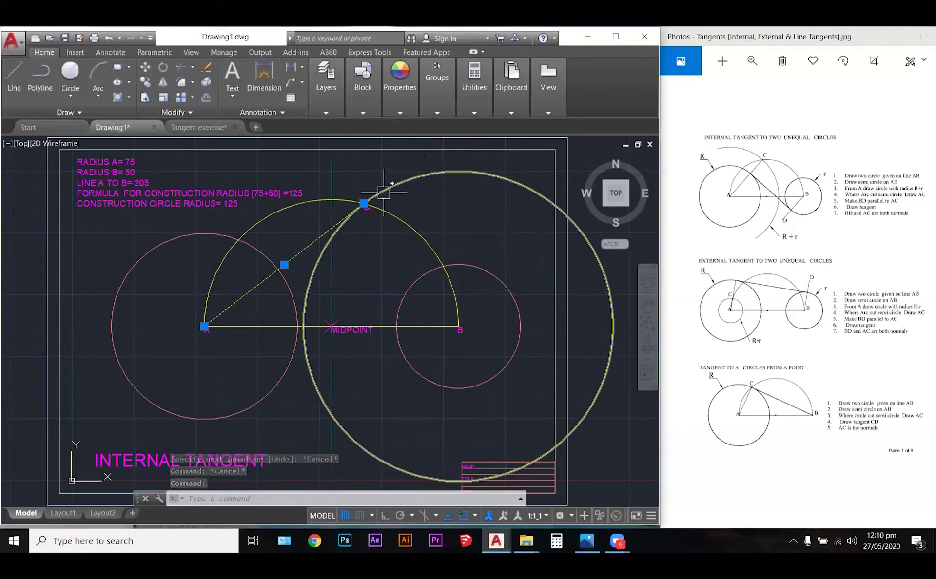
mouse_move(204, 326)
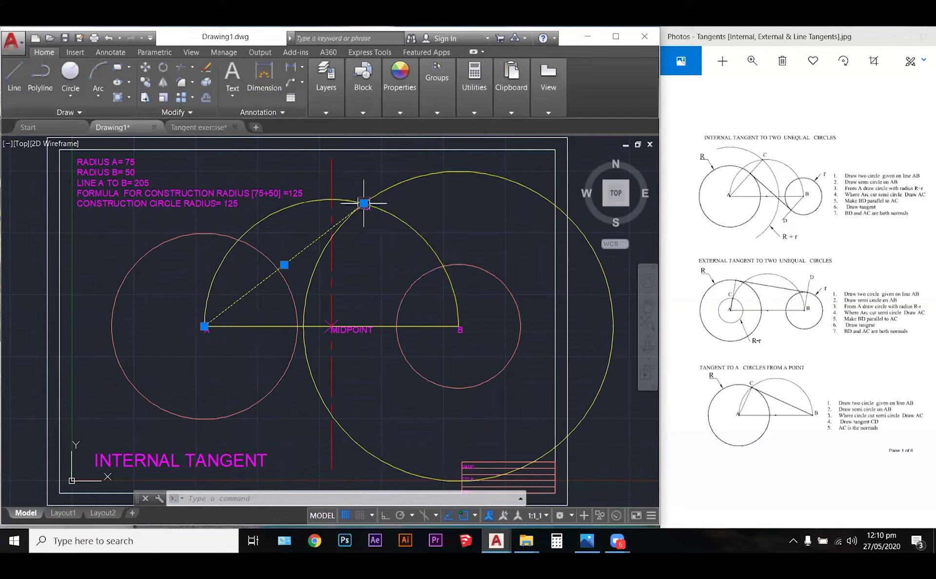
mouse_move(275, 378)
mouse_move(364, 202)
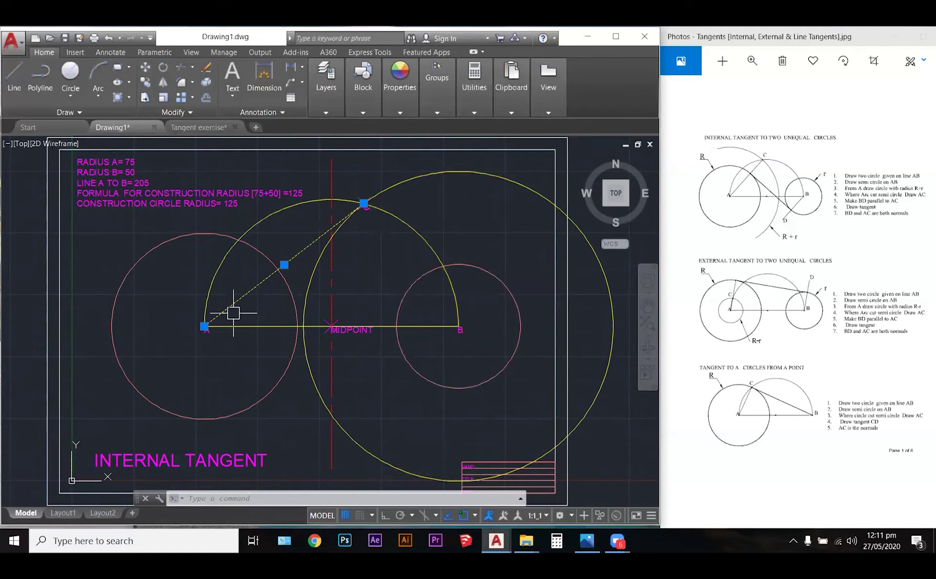
mouse_move(428, 267)
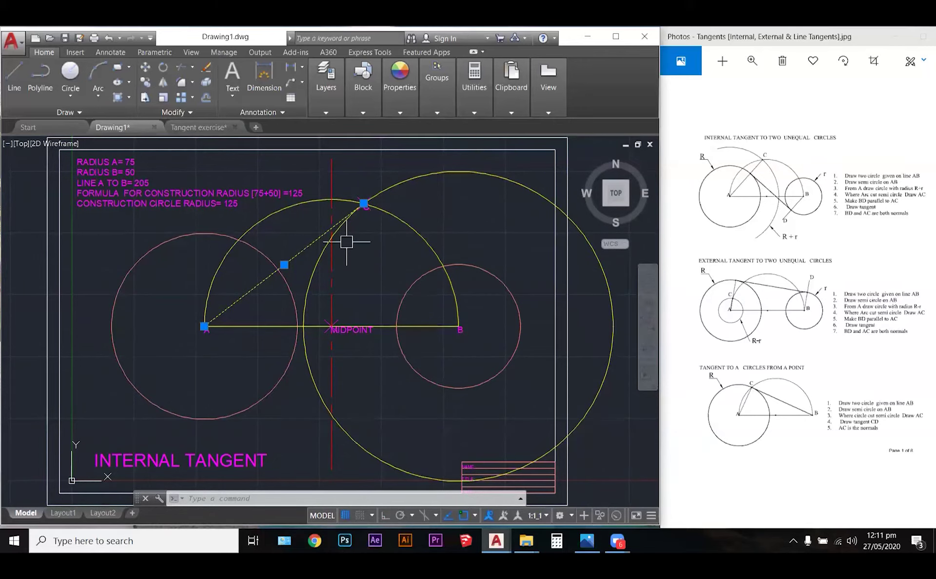
key("Escape")
key("Escape")
left_click(324, 235)
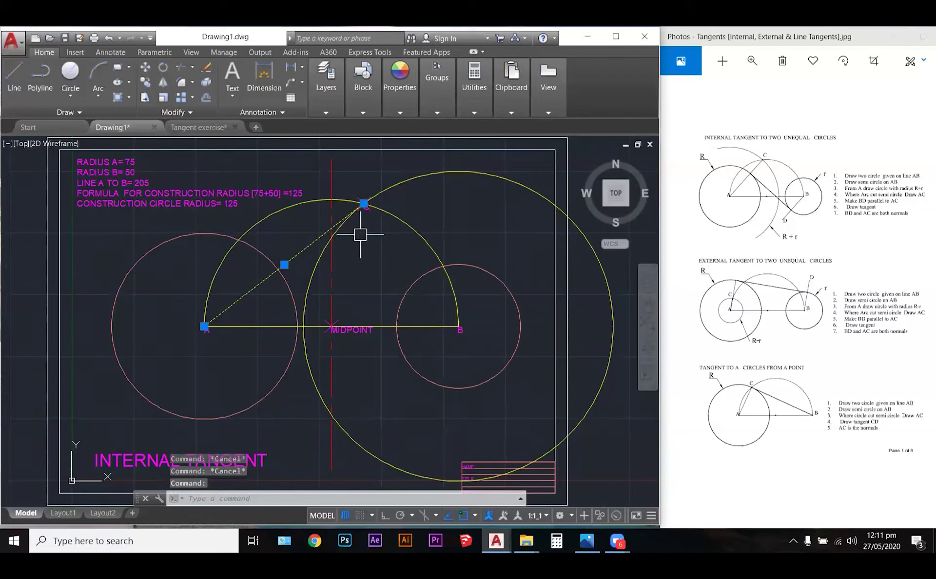
key("Escape")
Step: Offset line AC by 75 towards its lower-right side, between the two given circles
type("o")
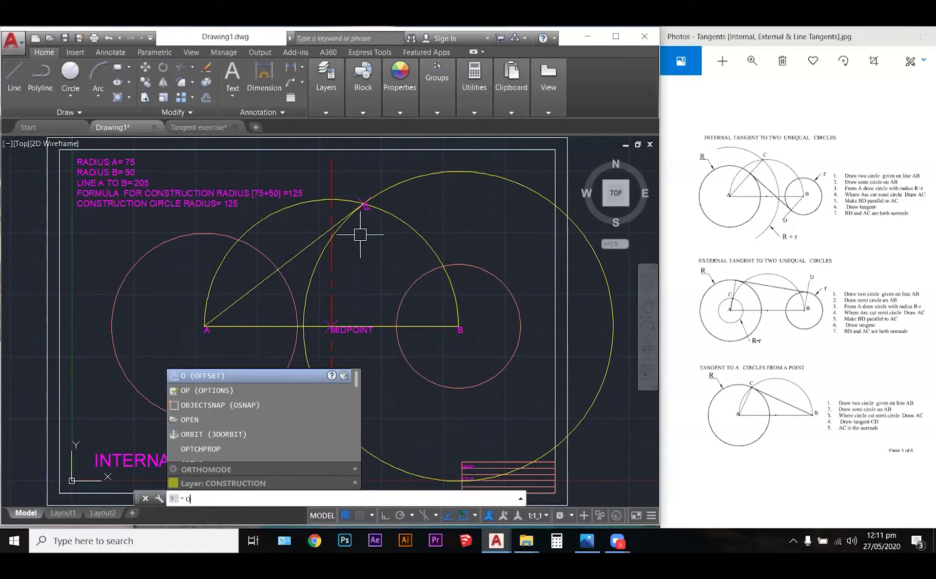
key("Return")
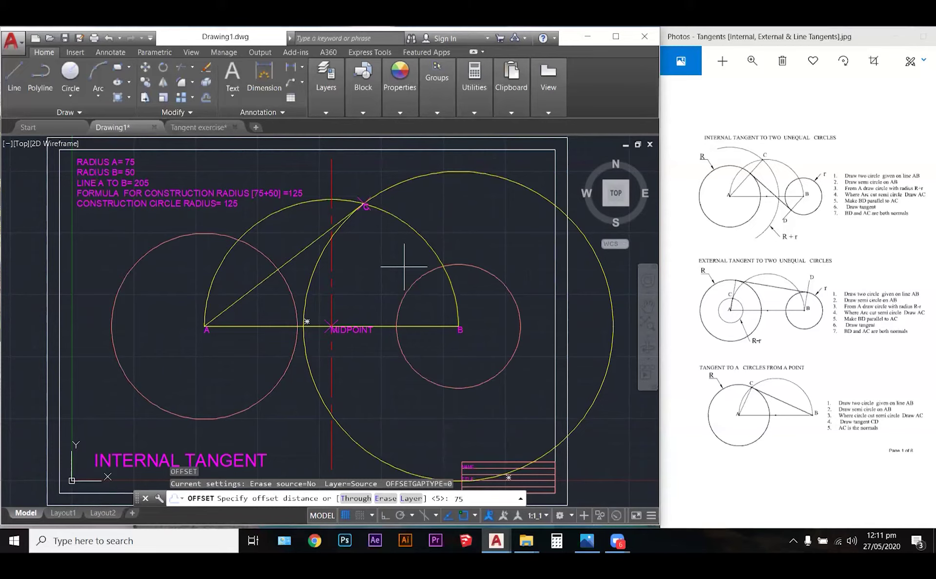
key("Return")
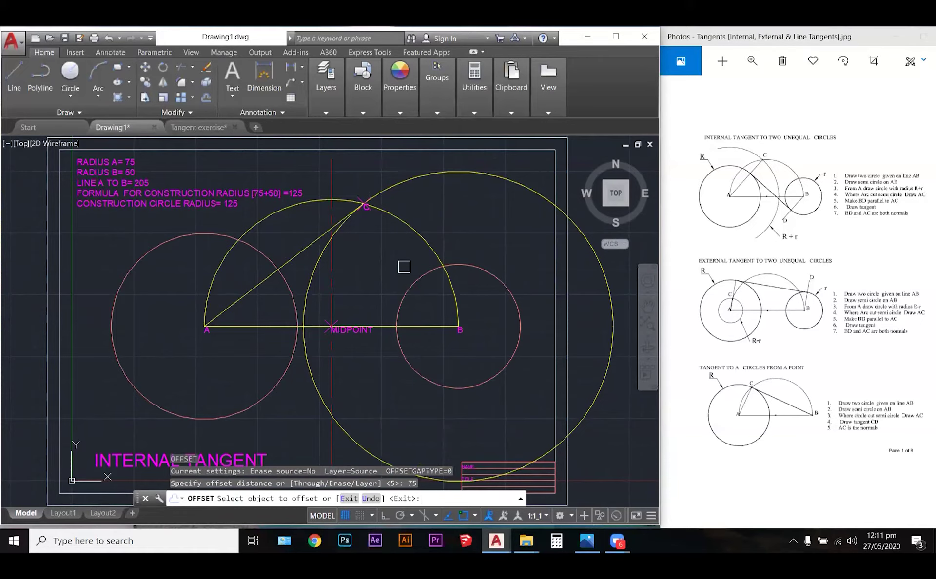
left_click(295, 259)
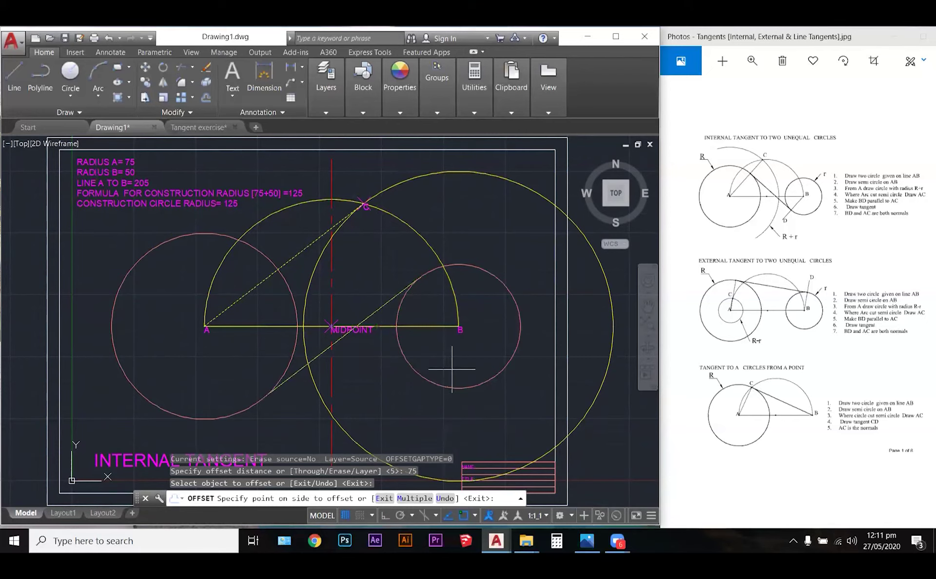
left_click(432, 399)
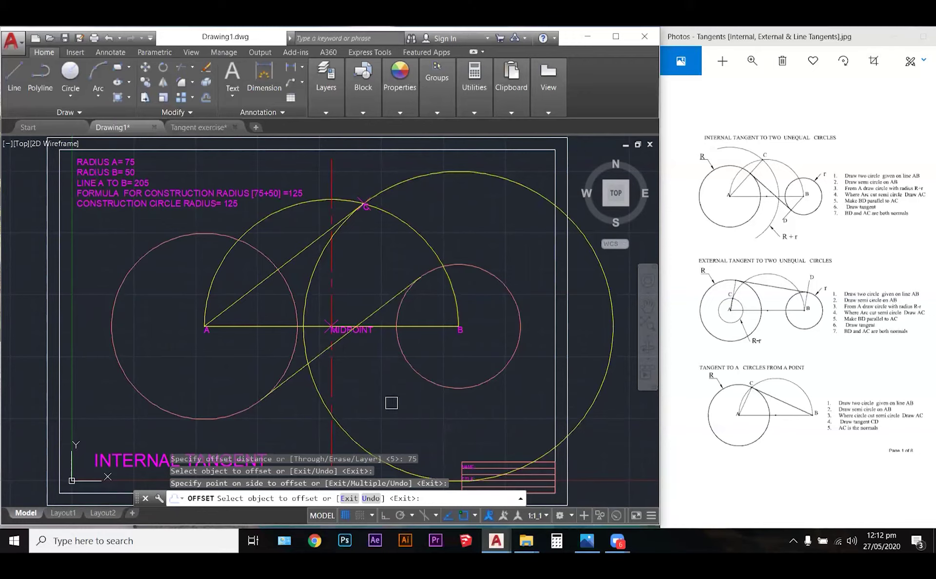
key("Escape")
key("Escape")
key("Escape")
key("Escape")
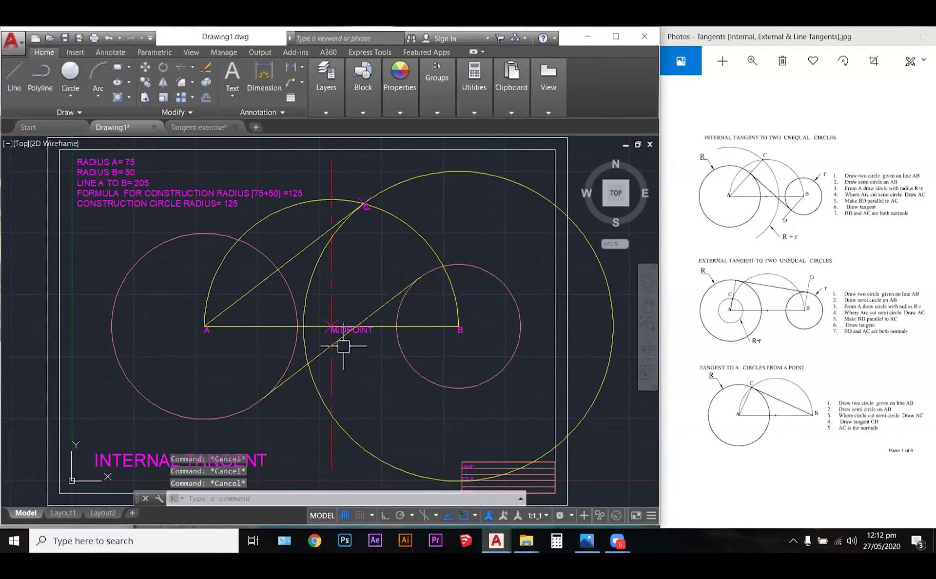
Step: Move the offset line onto the OUTLINE layer
left_click(344, 344)
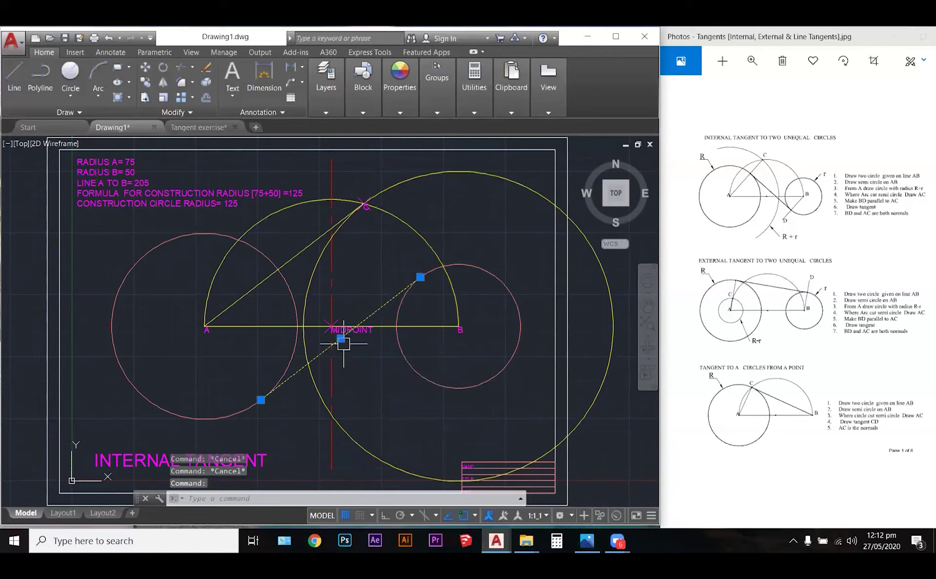
left_click(325, 110)
left_click(419, 127)
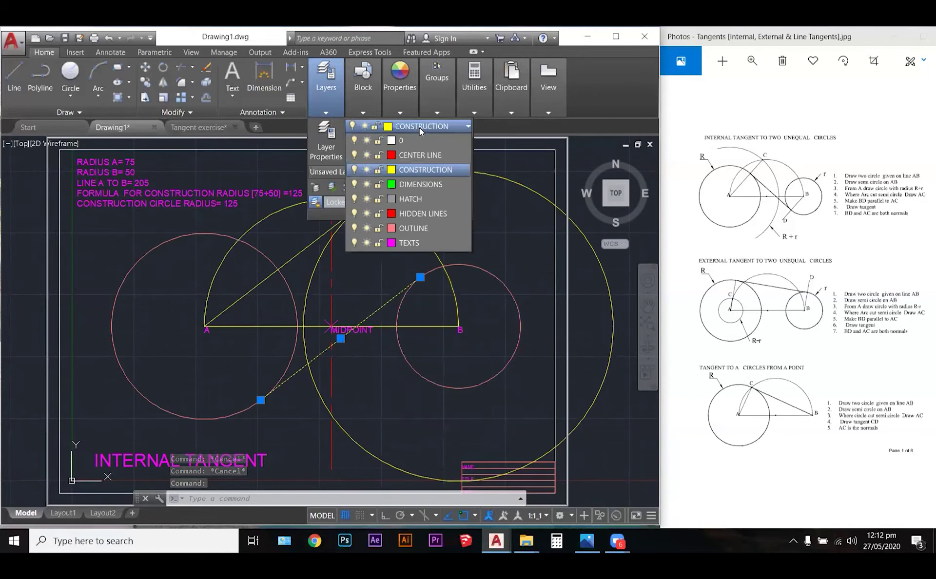
left_click(421, 230)
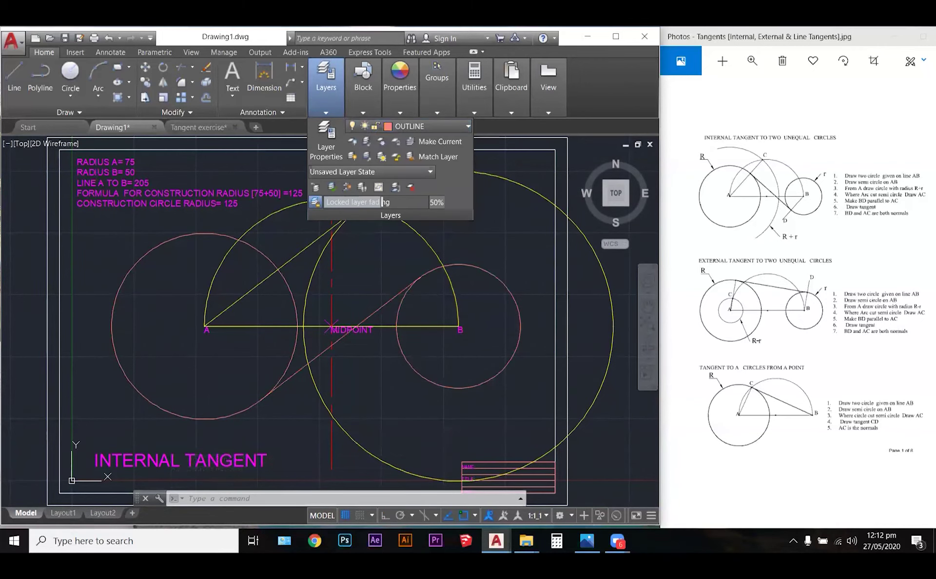
left_click(491, 239)
key("Escape")
key("Escape")
key("Escape")
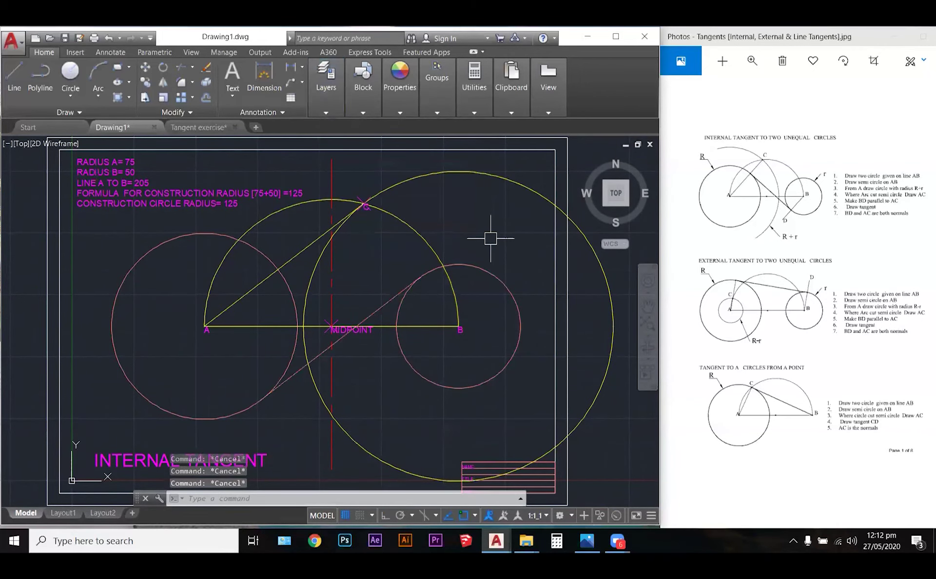
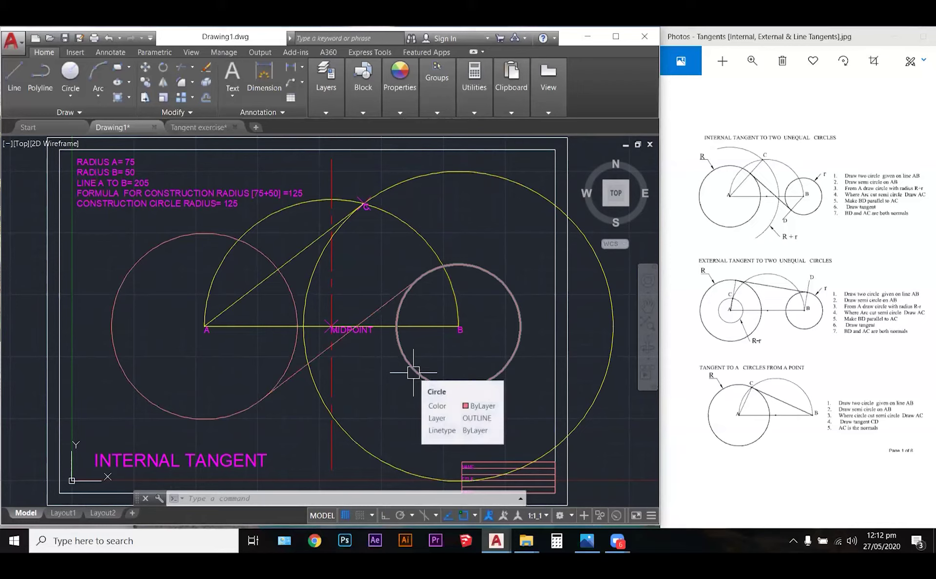
left_click(339, 348)
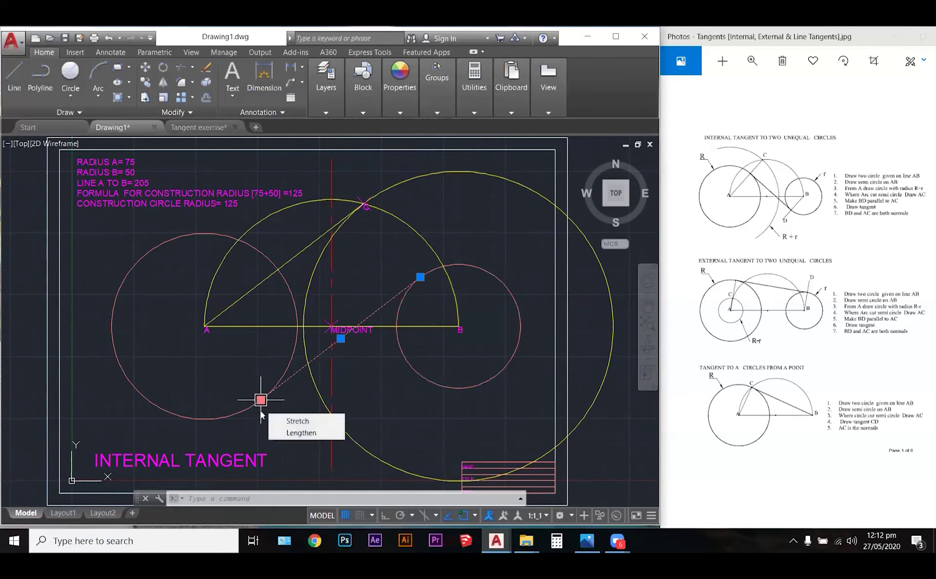
key("Escape")
key("Escape")
key("Escape")
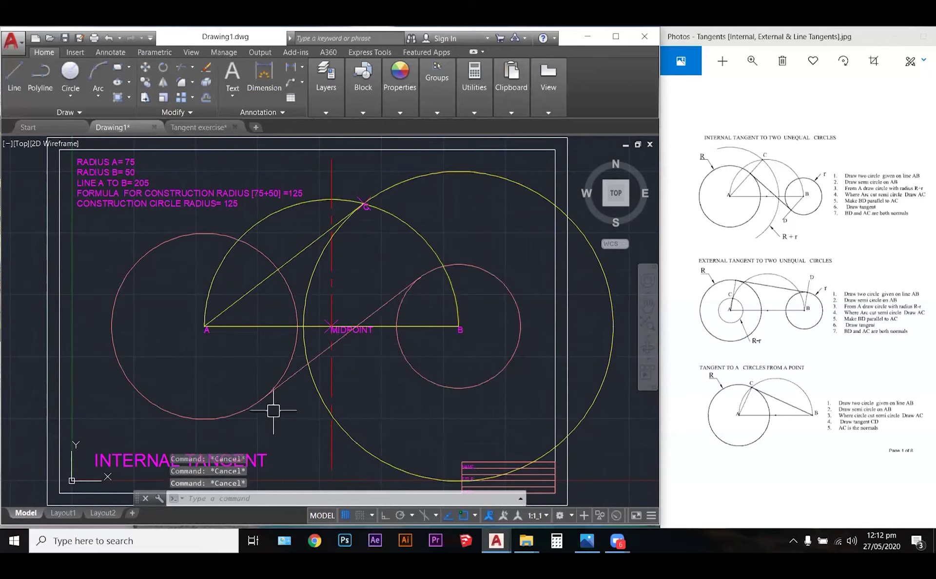
Step: Place point markers at the two contact points where the tangent line touches the circles around A and B
type("po")
key("Return")
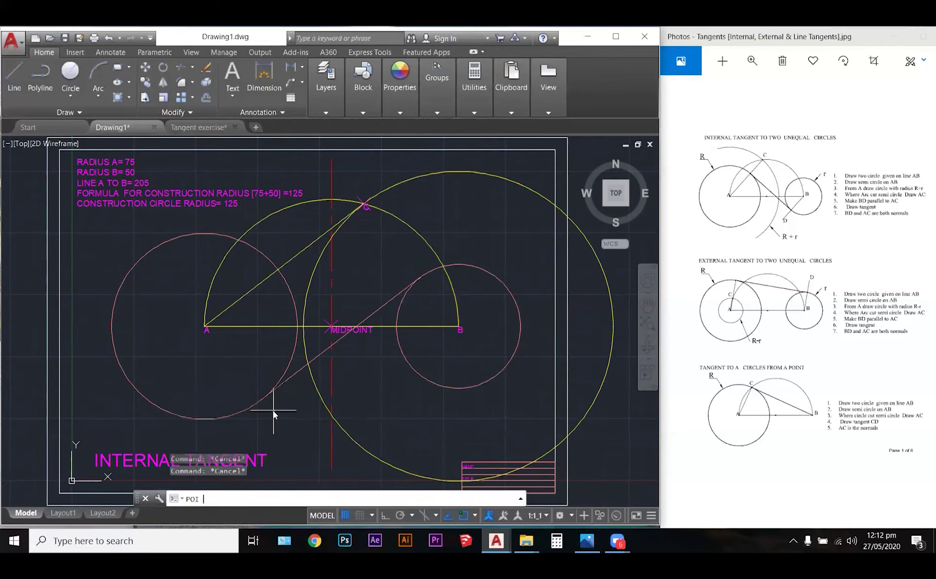
left_click(258, 402)
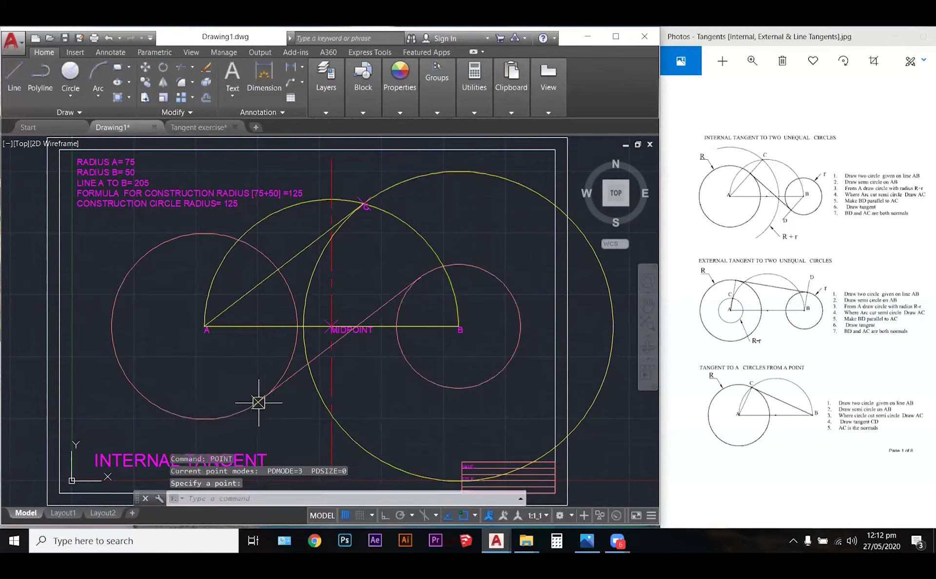
key("Return")
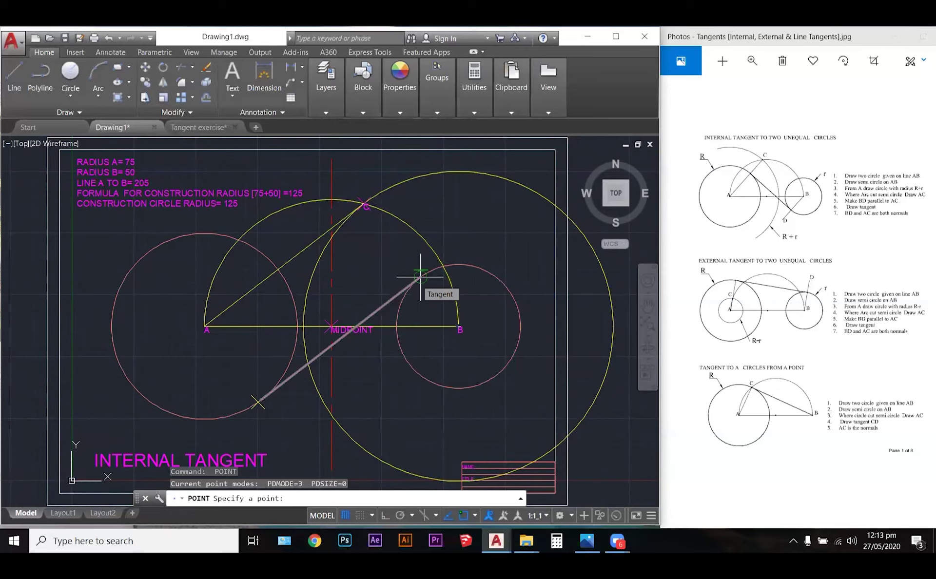
left_click(420, 277)
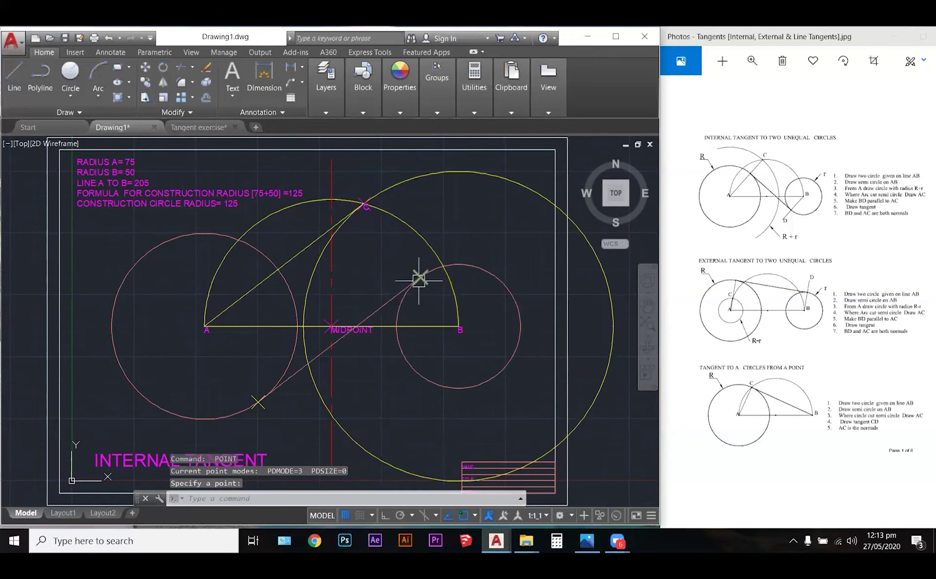
right_click(254, 414)
left_click(257, 419)
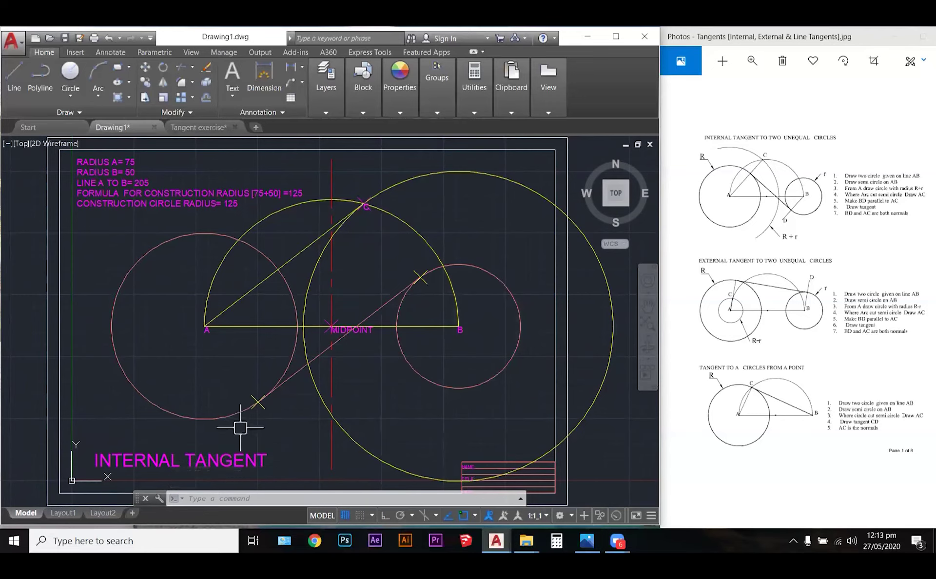
scroll(255, 421, "up", 4)
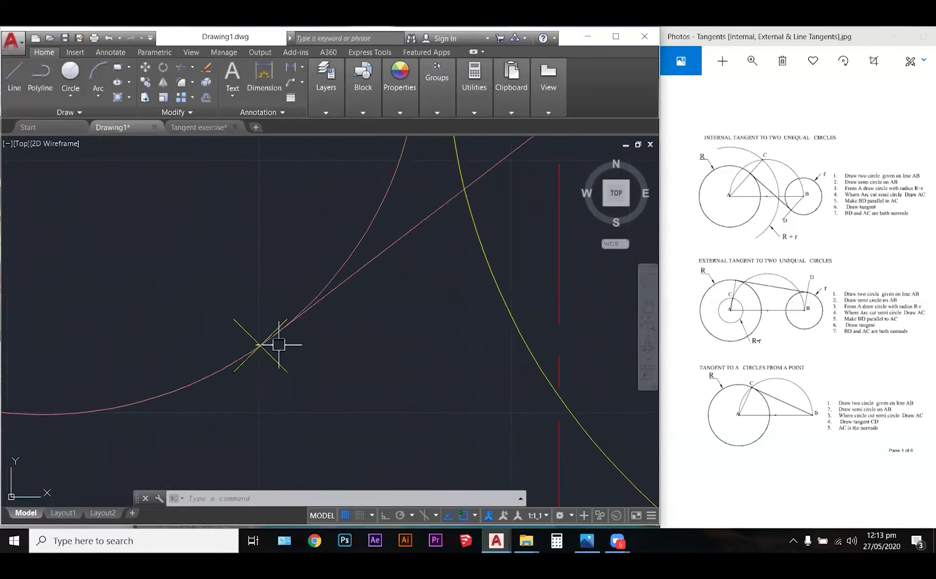
scroll(340, 391, "down", 4)
key("Escape")
key("Escape")
key("Escape")
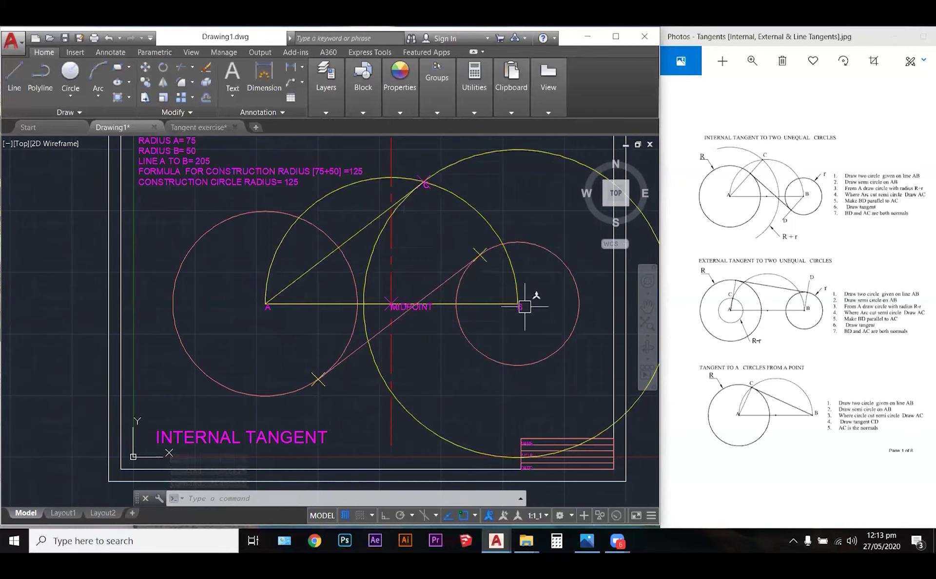
Step: Draw construction lines joining the contact point on circle A to centre A and the contact point on circle B to centre B
type("l")
key("Return")
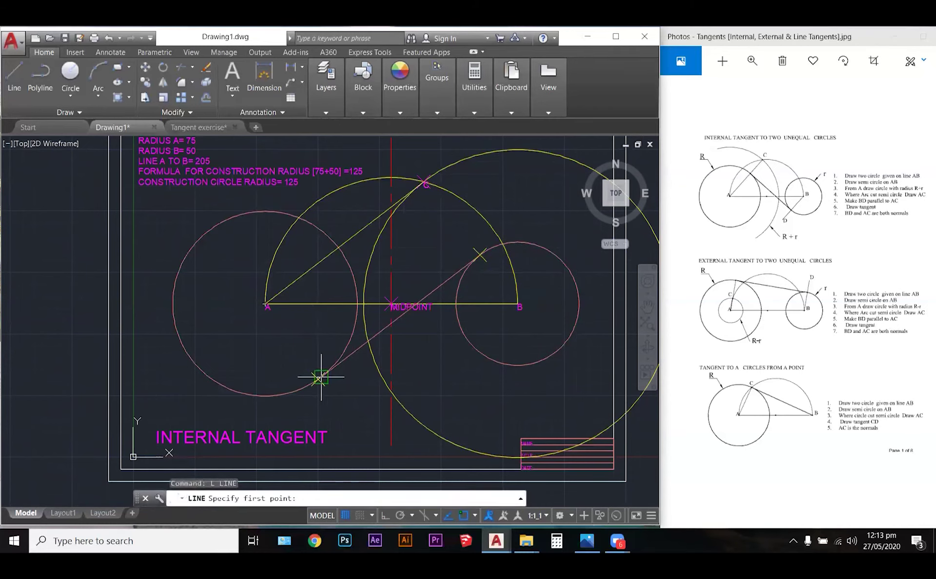
left_click(318, 378)
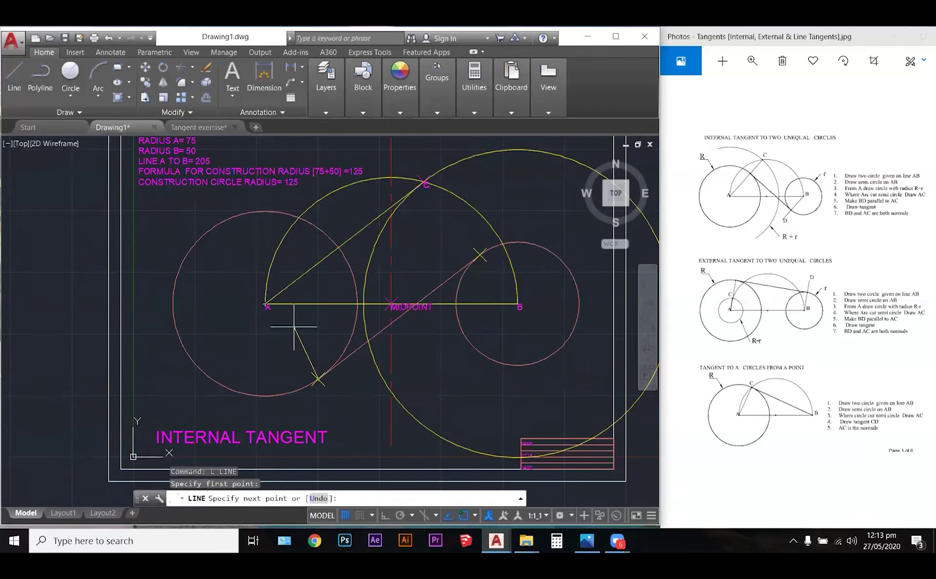
left_click(265, 305)
key("Return")
key("Return")
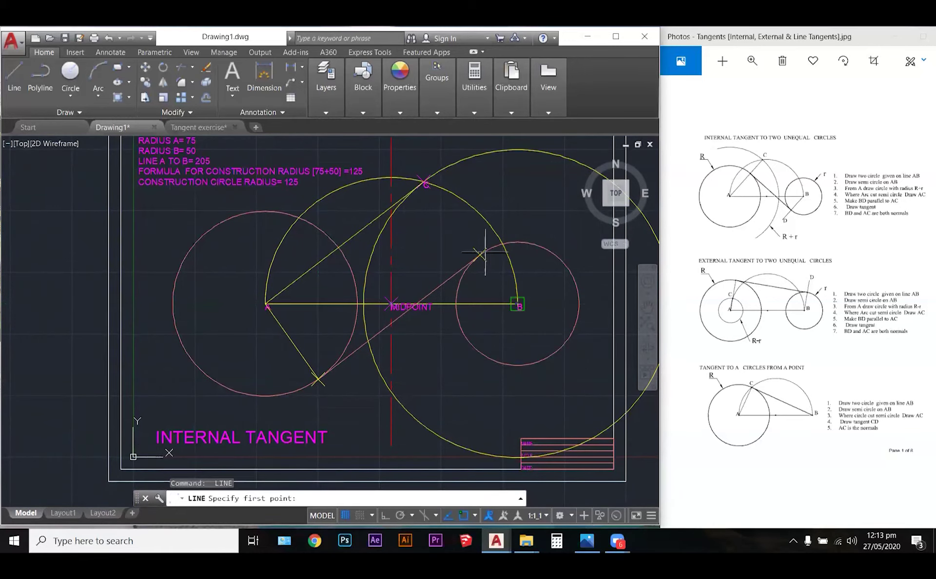
left_click(479, 255)
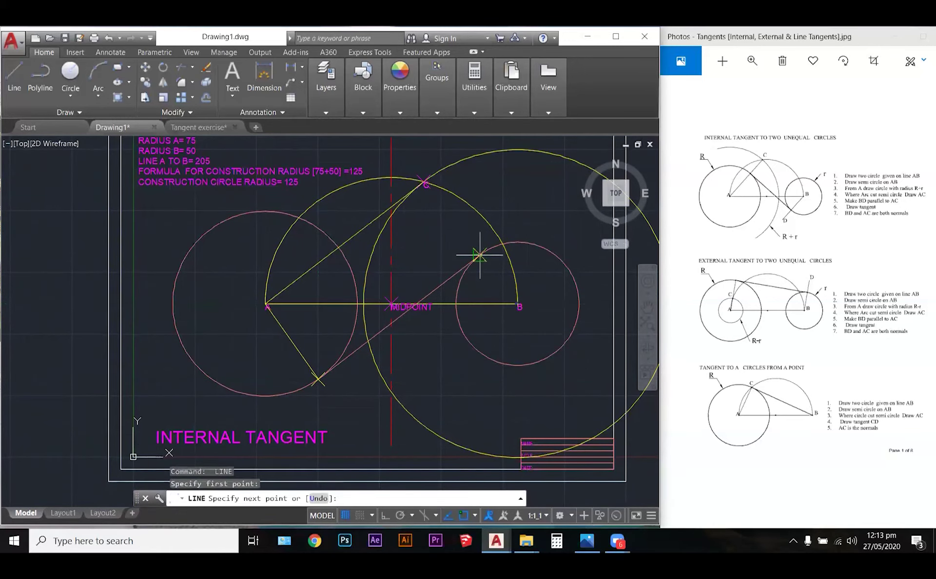
left_click(518, 303)
key("Escape")
Step: Highlight the normal from centre A and the tangent line to examine how they meet at the contact point
scroll(318, 376, "up", 4)
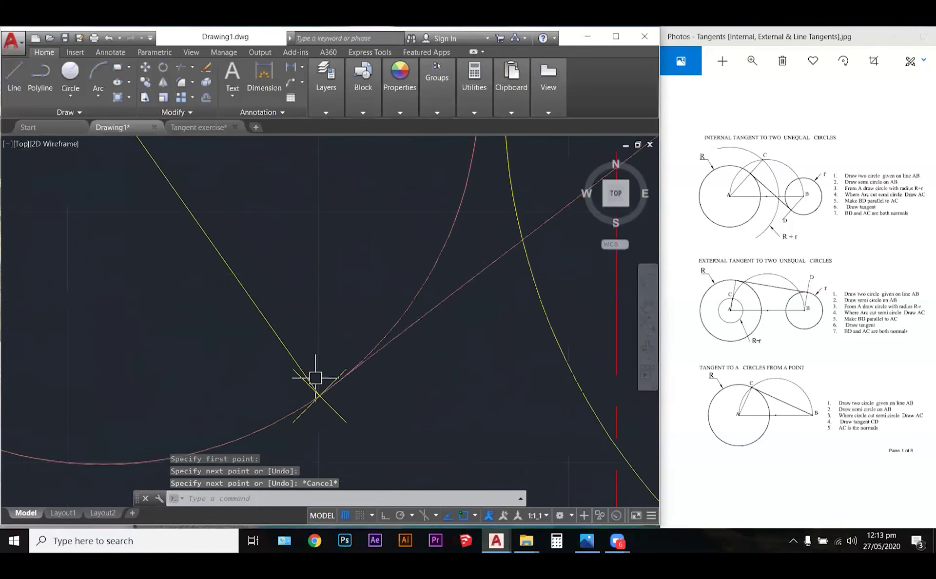
scroll(315, 378, "up", 3)
left_click(324, 422)
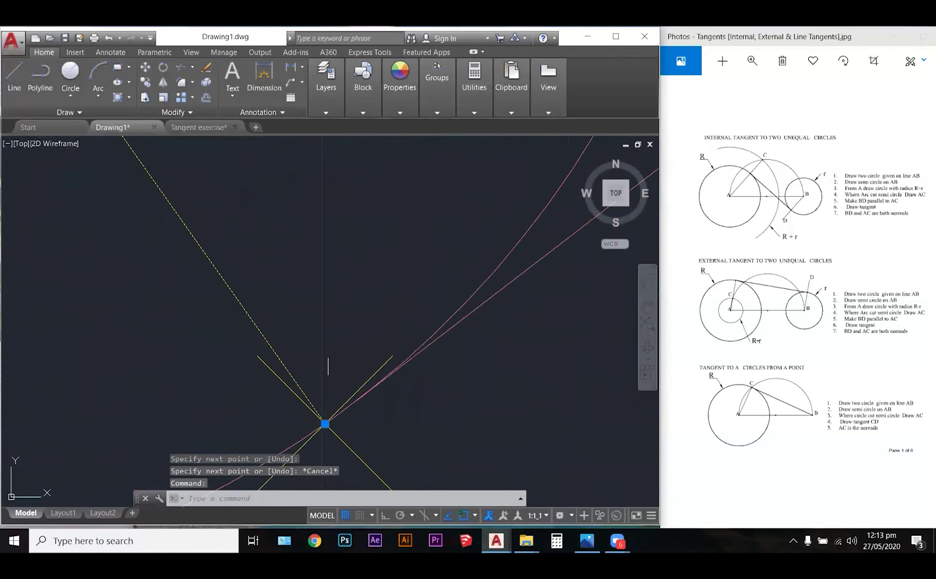
left_click(480, 313)
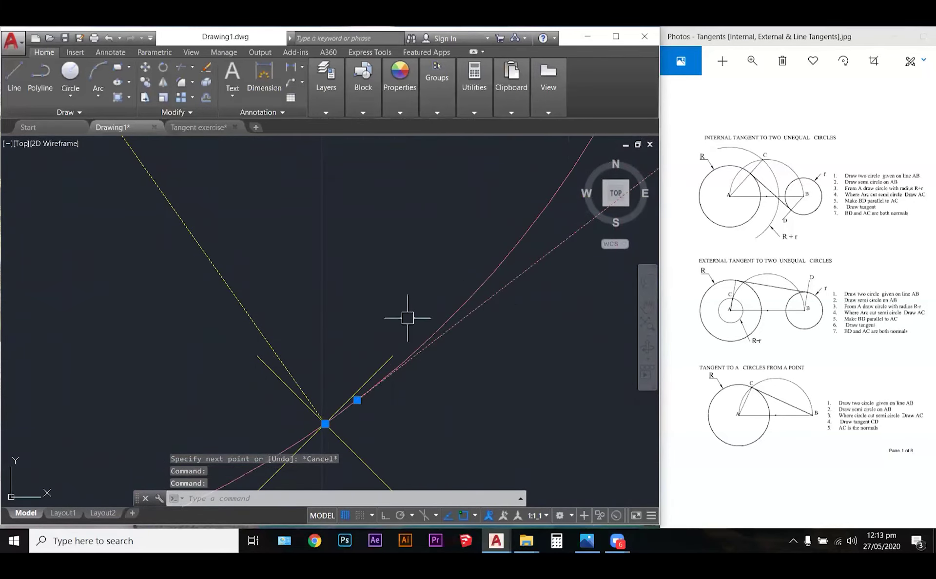
scroll(397, 320, "down", 3)
key("Escape")
key("Escape")
Step: Draw a construction circle centred on circle A's contact point, large enough to cross both the normal and the tangent line
scroll(377, 321, "up", 3)
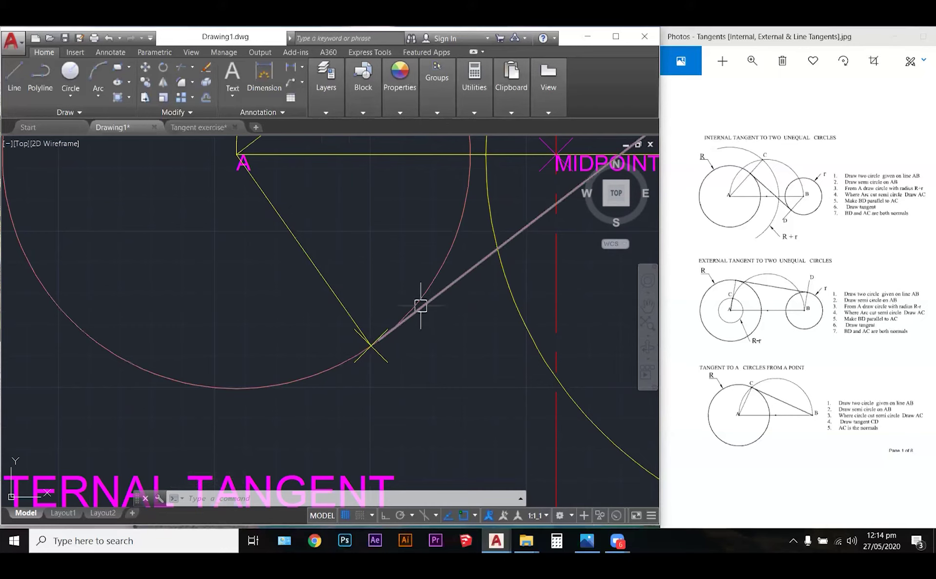
type("c")
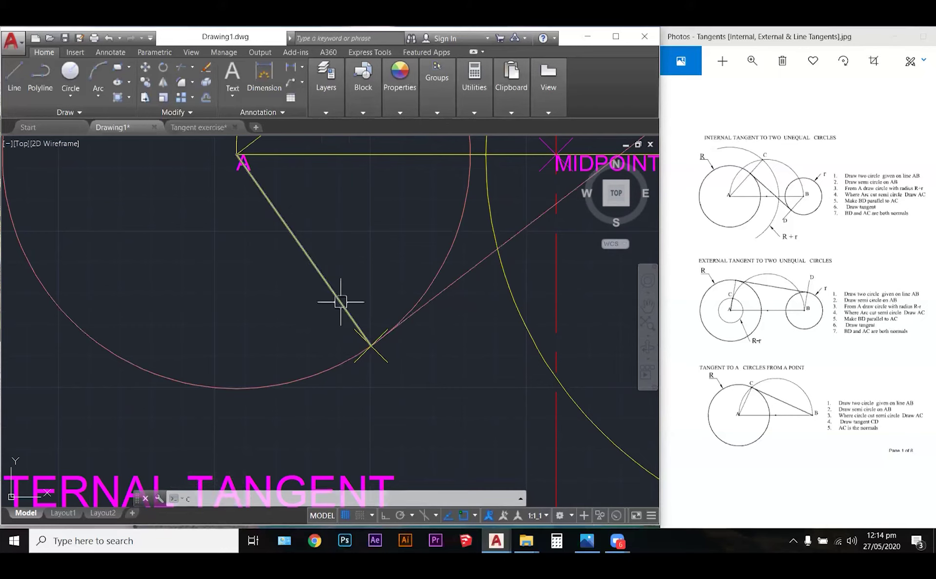
key("Escape")
key("Escape")
key("Escape")
type("c")
key("Return")
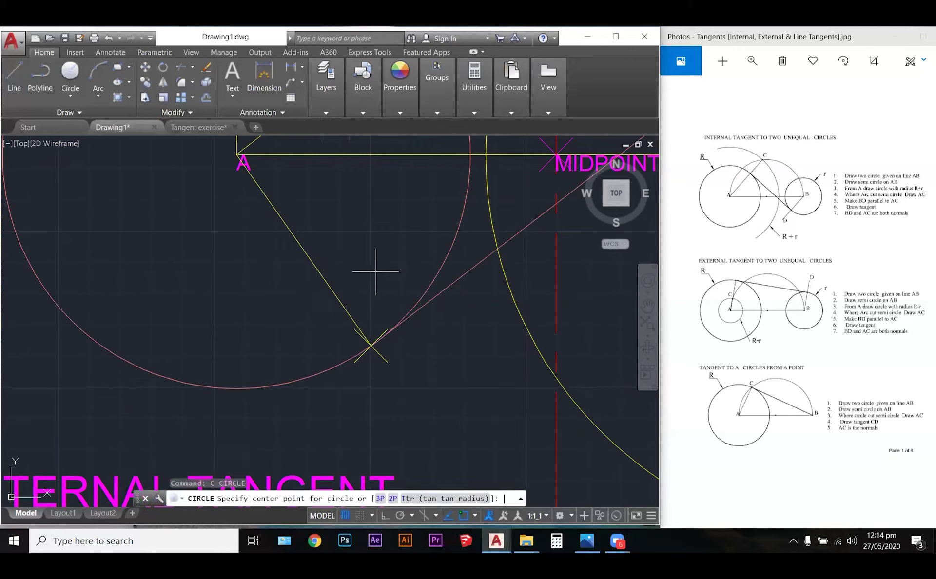
left_click(365, 339)
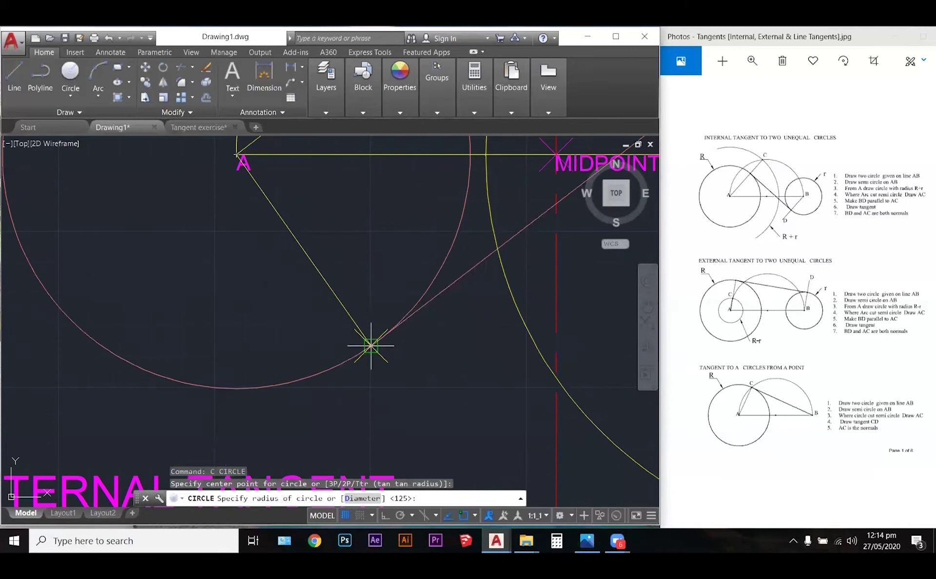
left_click(393, 236)
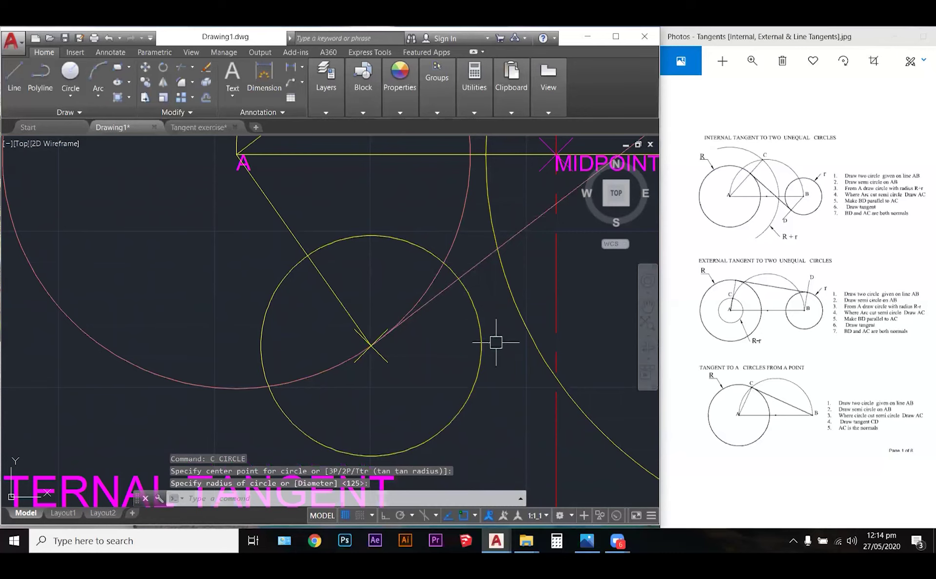
key("Escape")
key("Escape")
key("Escape")
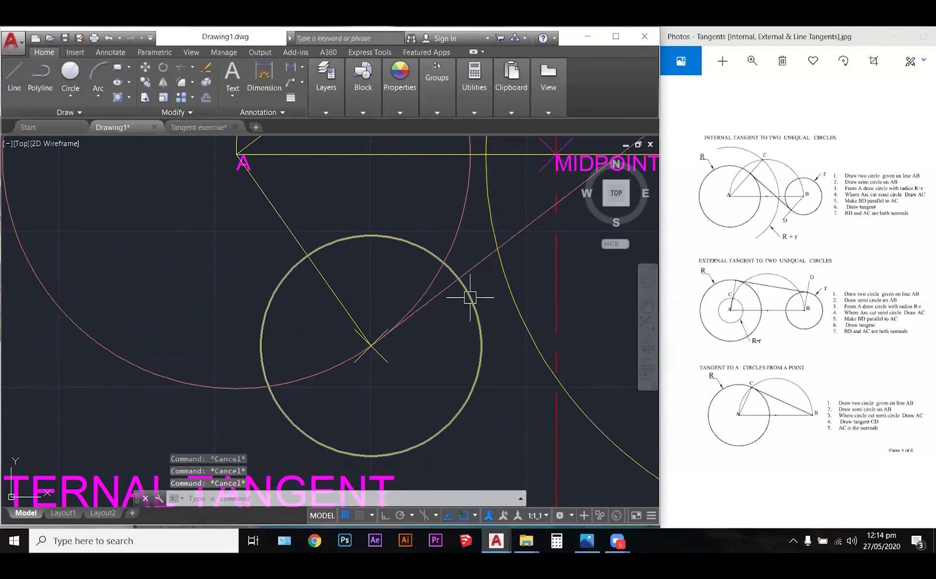
Step: Trim the small construction circle against the normal and tangent line, leaving only the arc that spans the angle between them
type("tr")
key("Return")
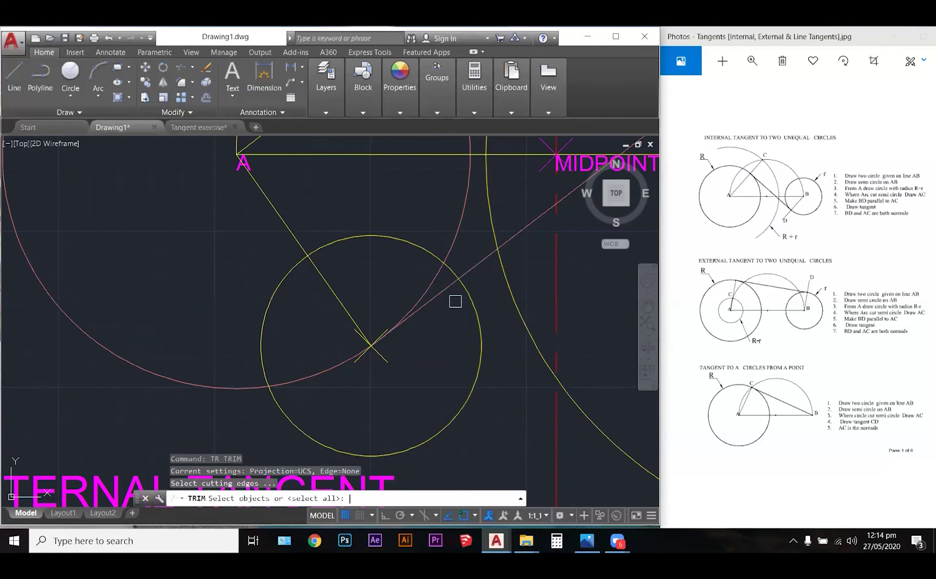
left_click(460, 294)
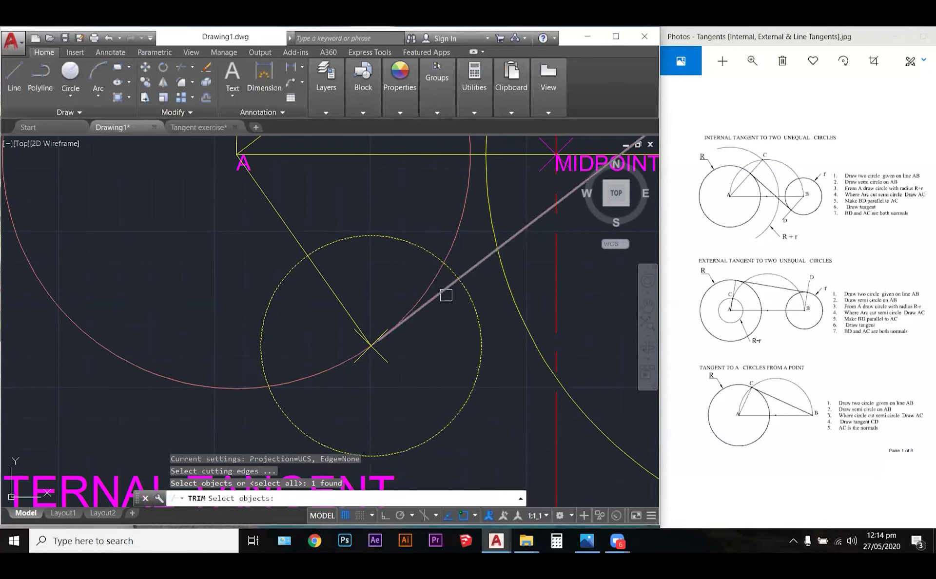
left_click(447, 295)
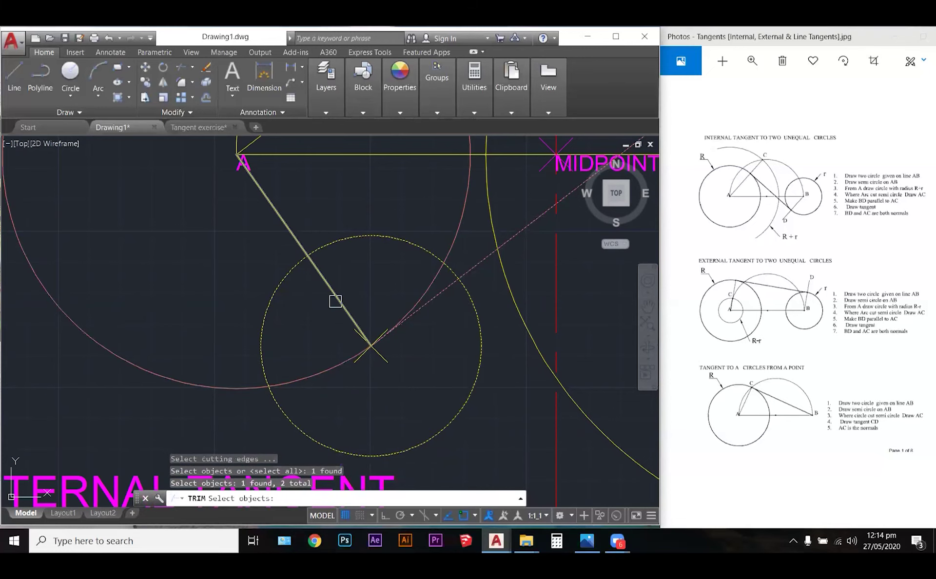
left_click(336, 301)
key("Return")
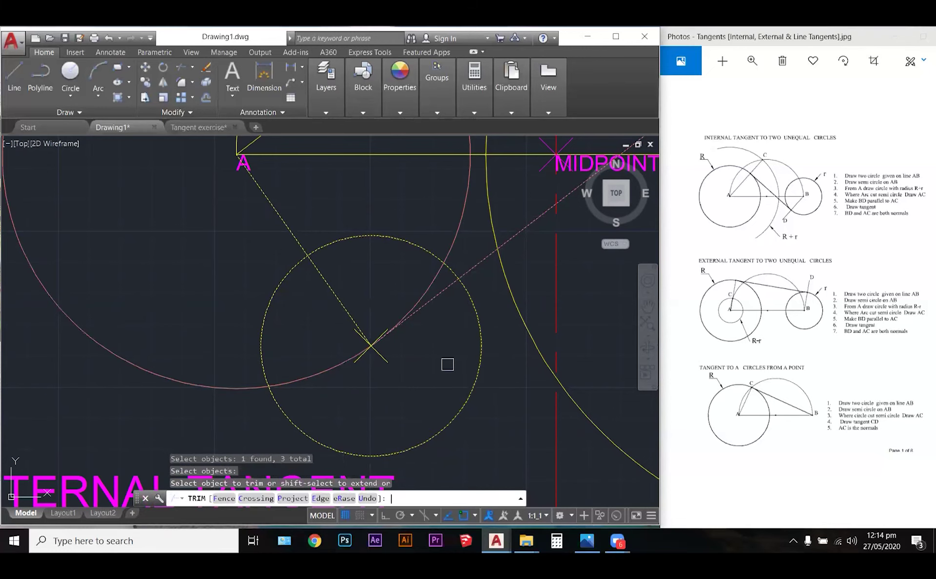
left_click(474, 326)
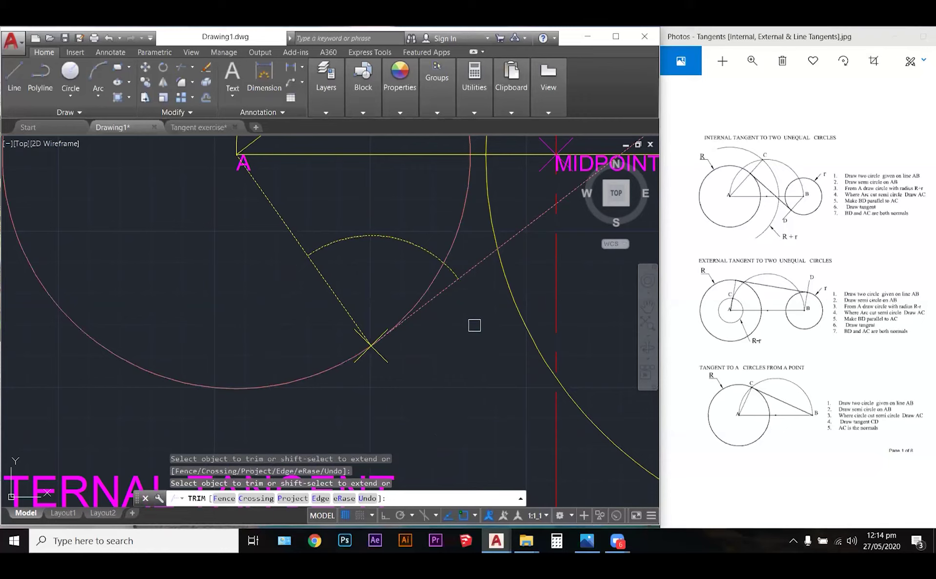
key("Escape")
key("Escape")
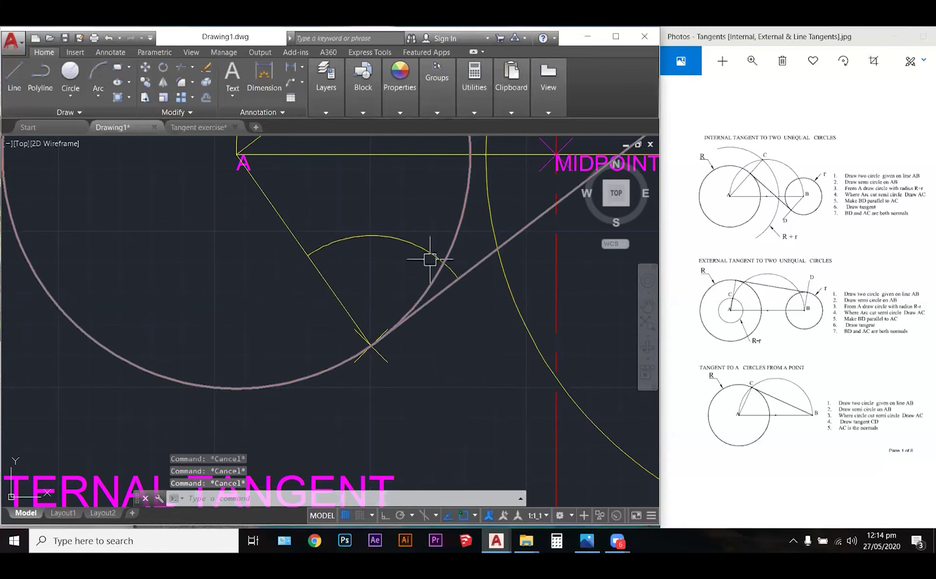
Step: Inspect the total angle of the arcs between tangent and normal at the contact points in their object properties
left_click(423, 250)
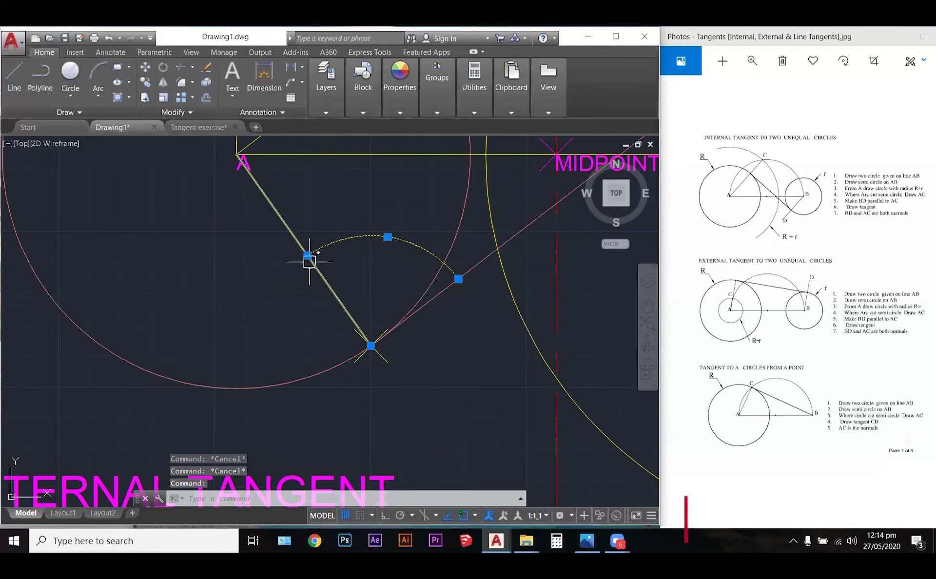
right_click(408, 240)
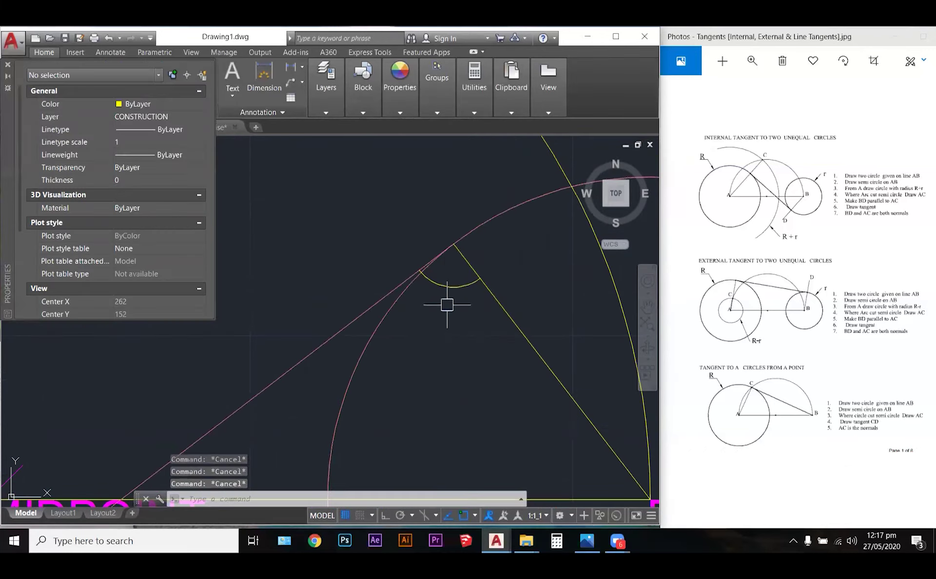
scroll(485, 284, "up", 3)
left_click(400, 272)
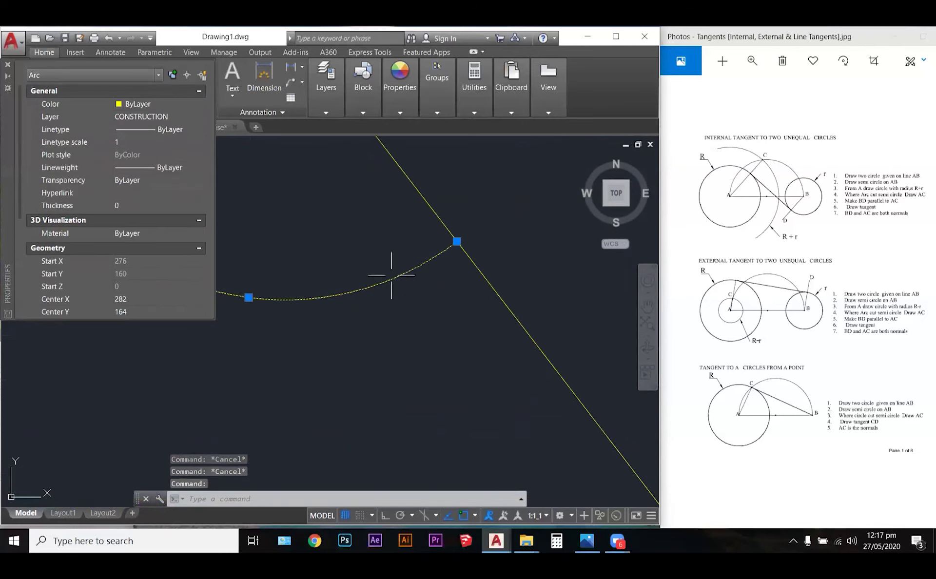
scroll(139, 297, "down", 1)
scroll(139, 296, "down", 4)
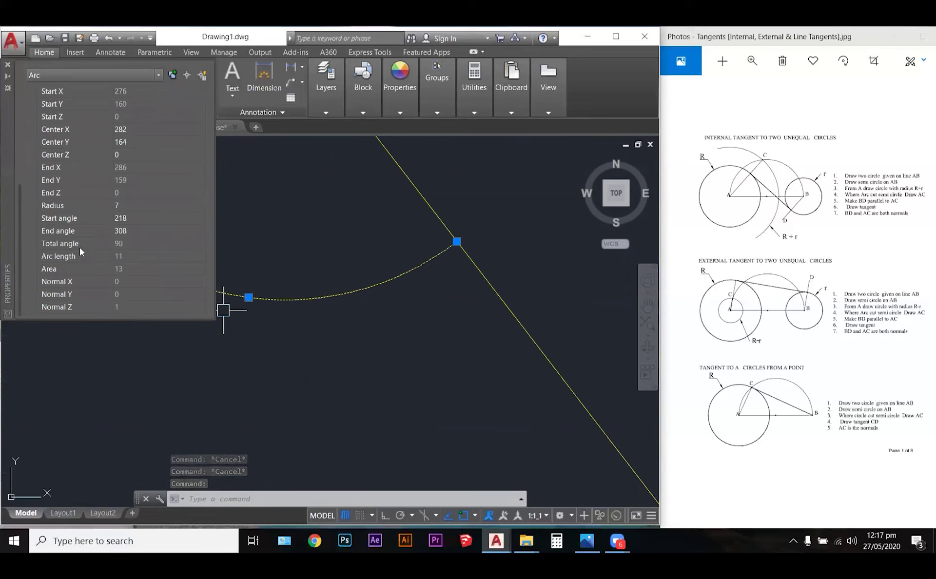
scroll(429, 353, "down", 2)
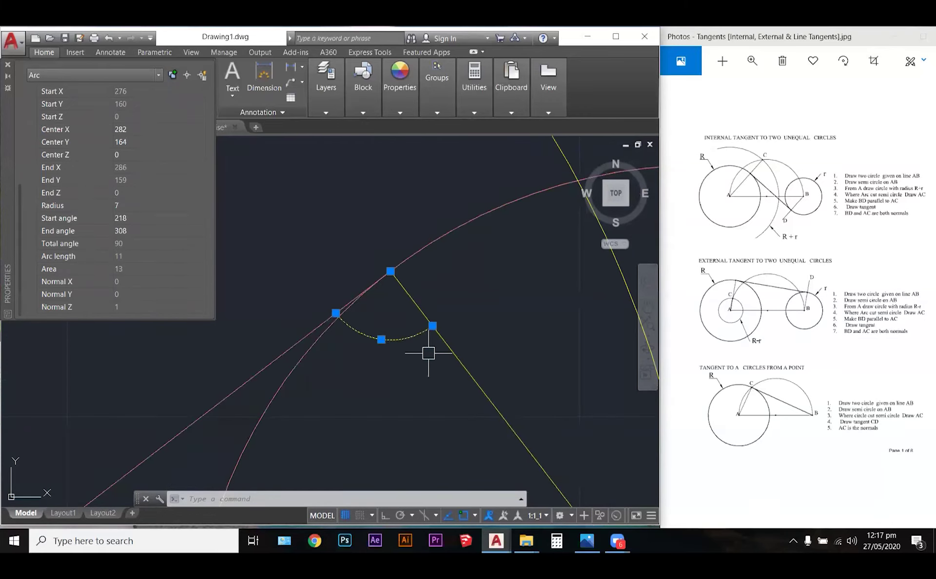
key("Escape")
key("Escape")
key("Escape")
Step: Close the object properties and fit the whole internal tangent drawing in the view
scroll(541, 335, "down", 5)
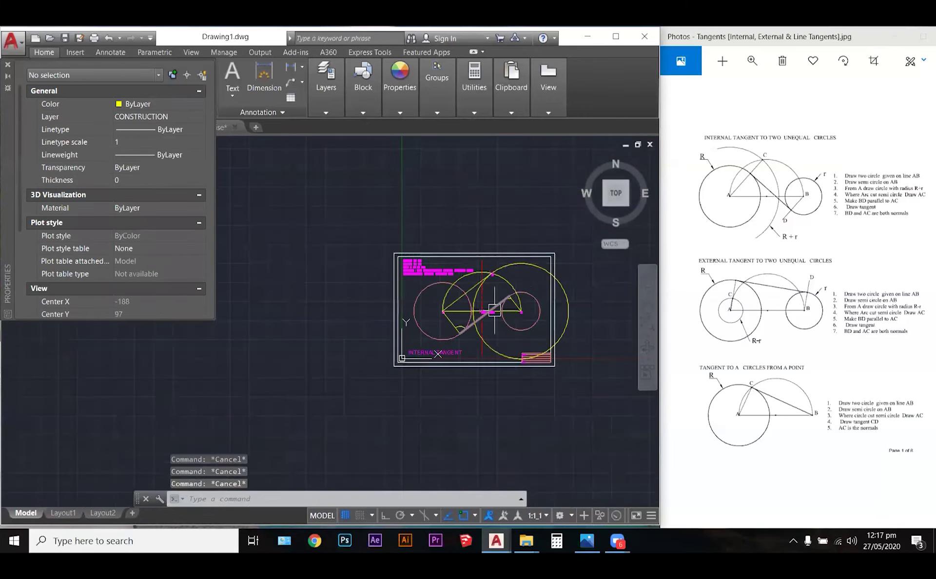
scroll(478, 342, "up", 6)
scroll(316, 273, "down", 1)
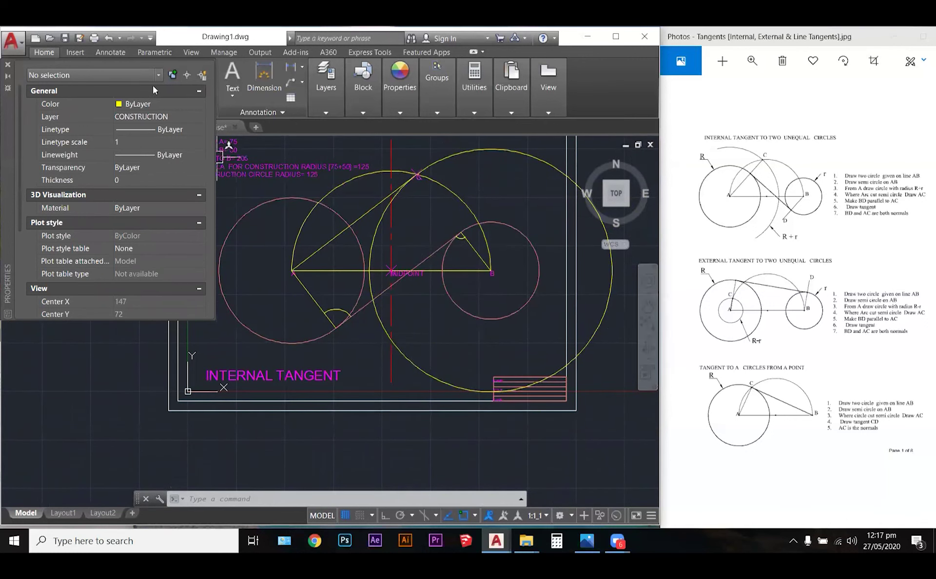
left_click(8, 65)
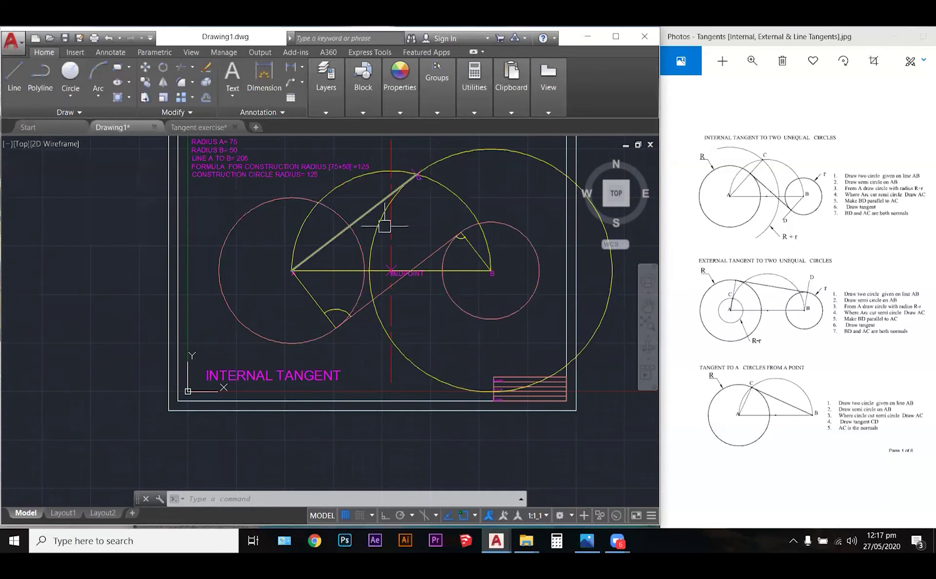
left_click(647, 322)
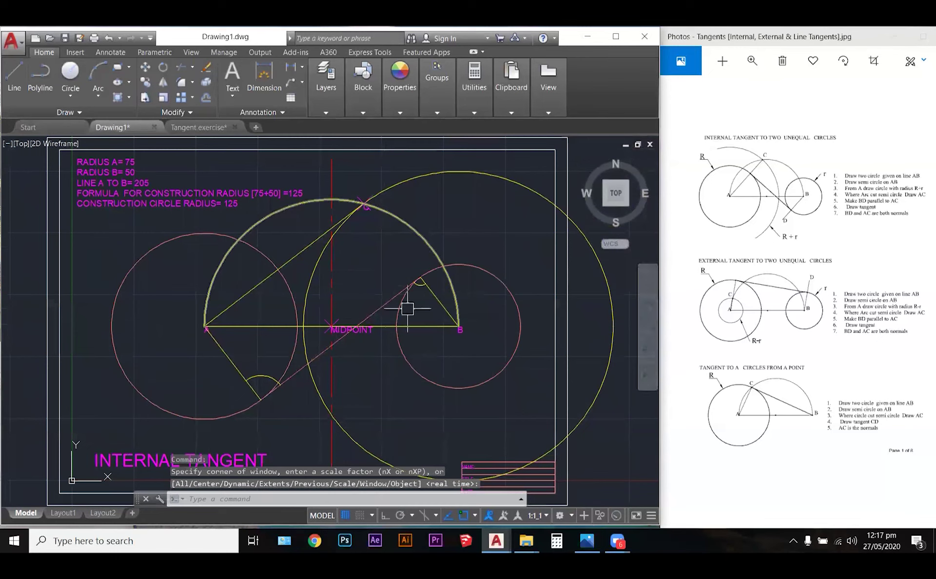
Step: Delete the two angle arcs between the tangent line and the normals at both contact points
left_click(268, 378)
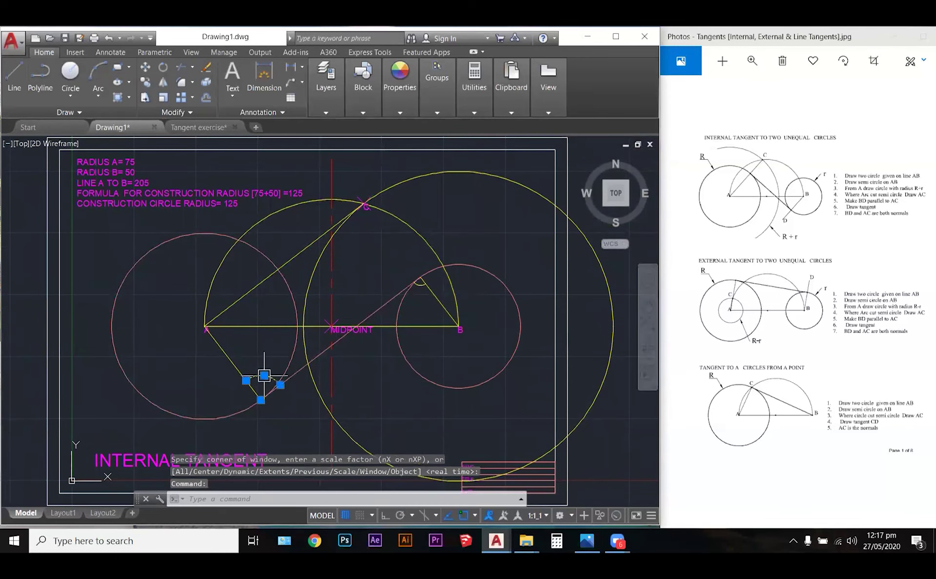
scroll(418, 288, "up", 6)
left_click(424, 275)
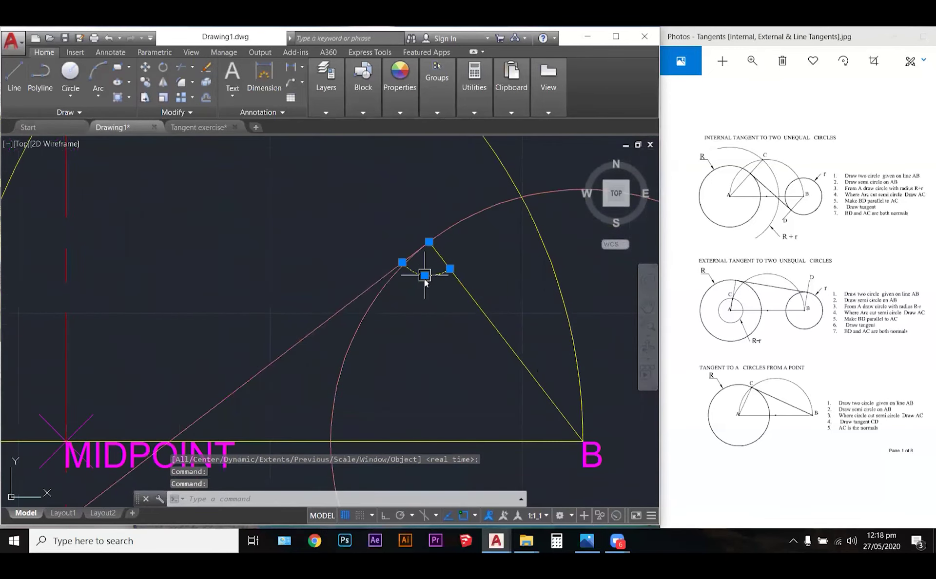
mouse_move(425, 275)
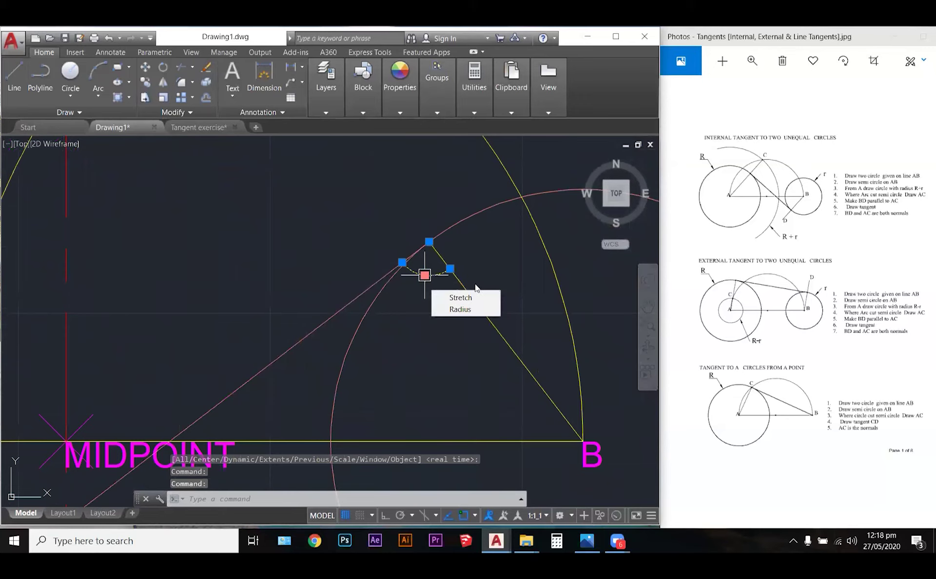
key("Escape")
key("Escape")
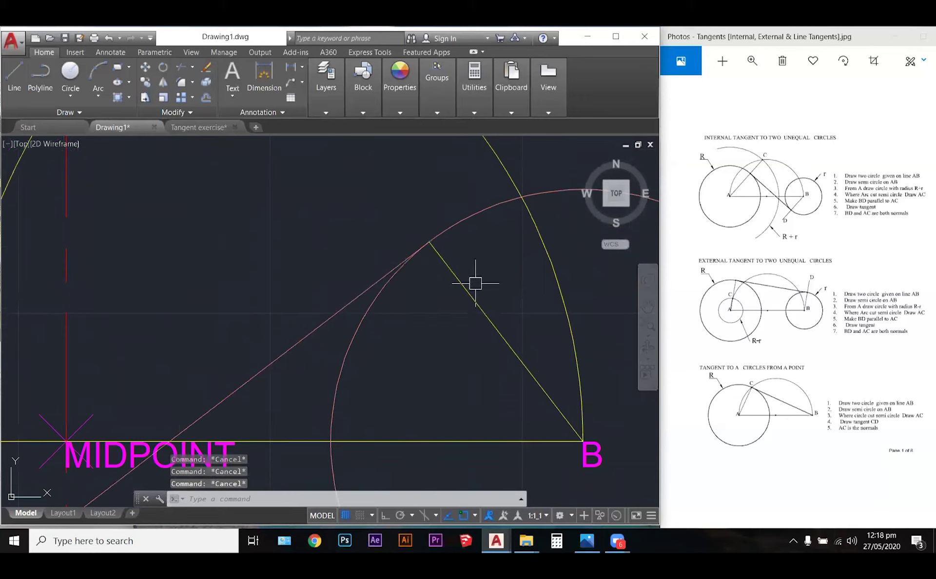
Step: Offset circle B's normal 5 units towards circle A and the tangent line 5 units towards B's centre
type("o")
key("Return")
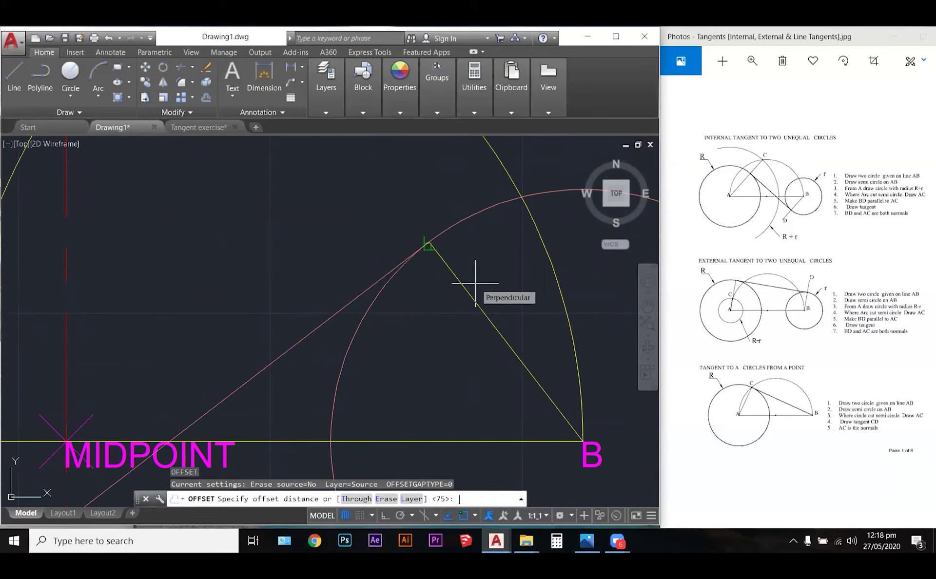
type("5")
key("Return")
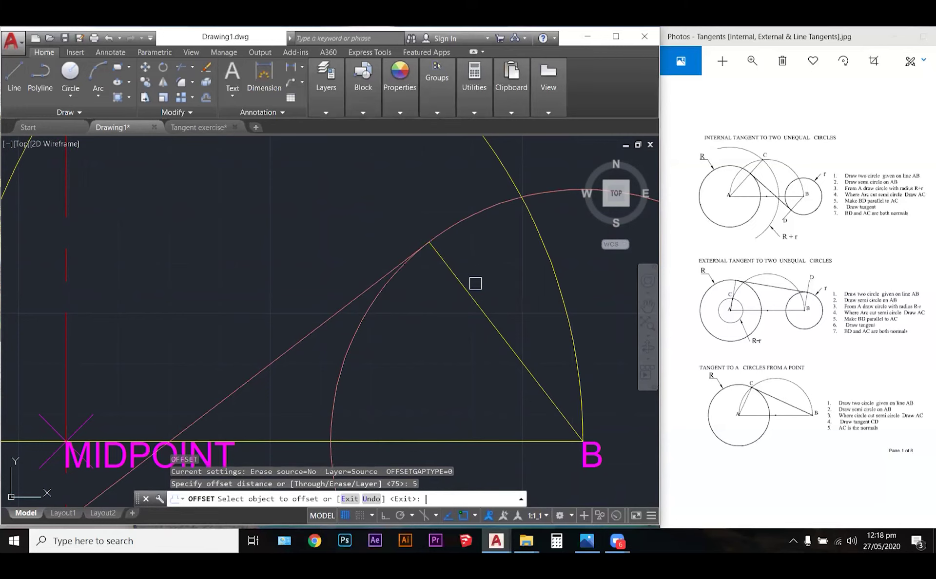
left_click(448, 267)
left_click(372, 294)
left_click(358, 296)
left_click(461, 279)
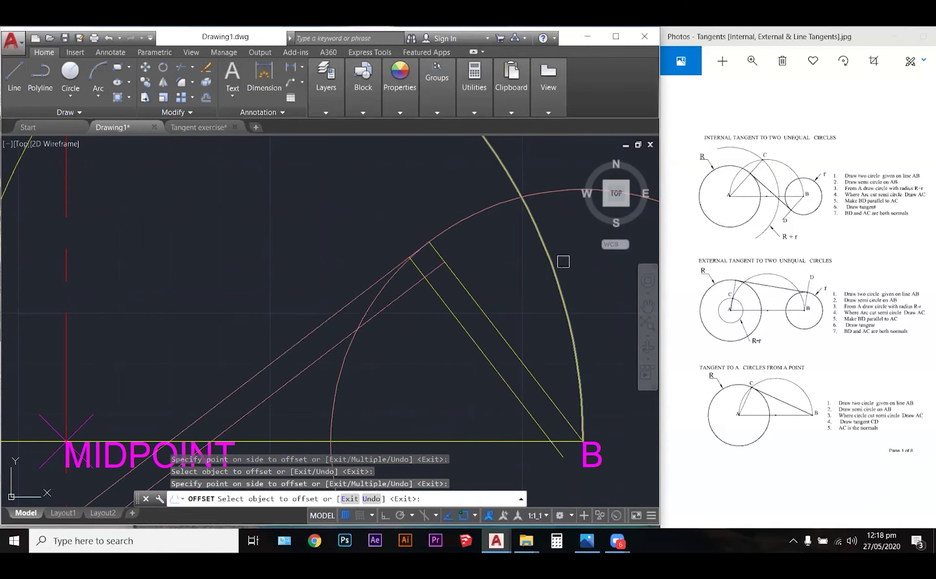
Step: Offset circle A's normal 5 units towards circle B and the tangent line 5 units towards A's centre
scroll(563, 261, "down", 4)
left_click(238, 425)
left_click(246, 412)
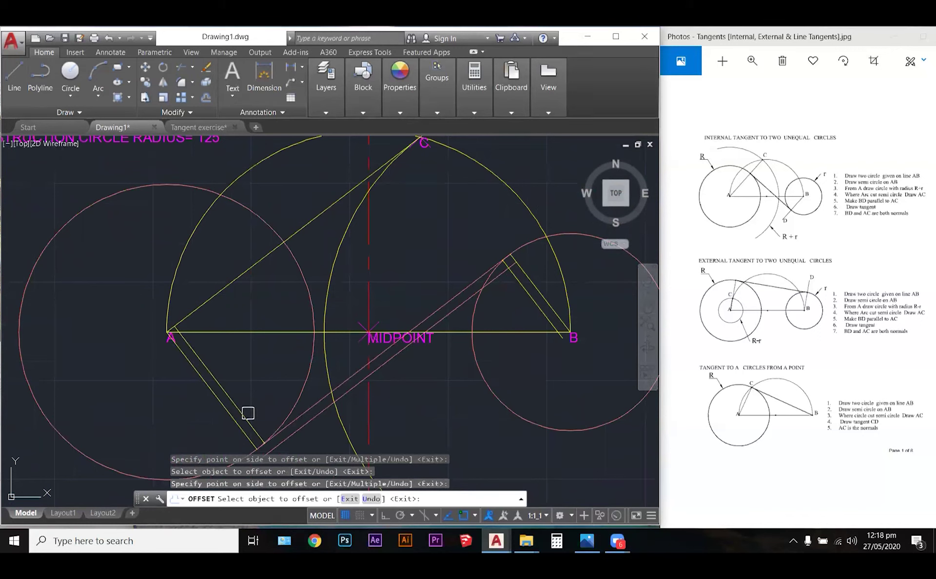
left_click(298, 413)
left_click(267, 384)
scroll(262, 380, "down", 3)
scroll(253, 401, "up", 6)
scroll(303, 376, "down", 1)
scroll(303, 377, "up", 3)
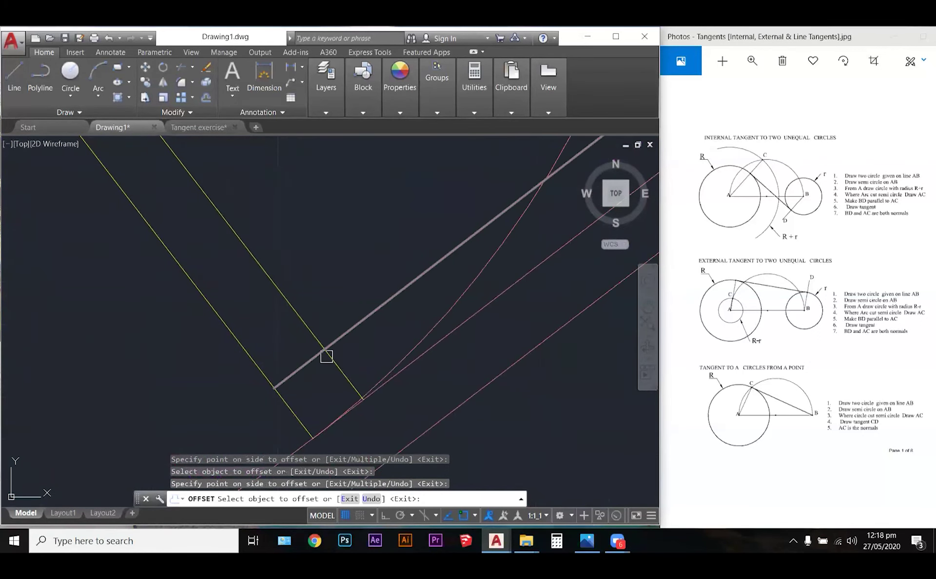
key("Escape")
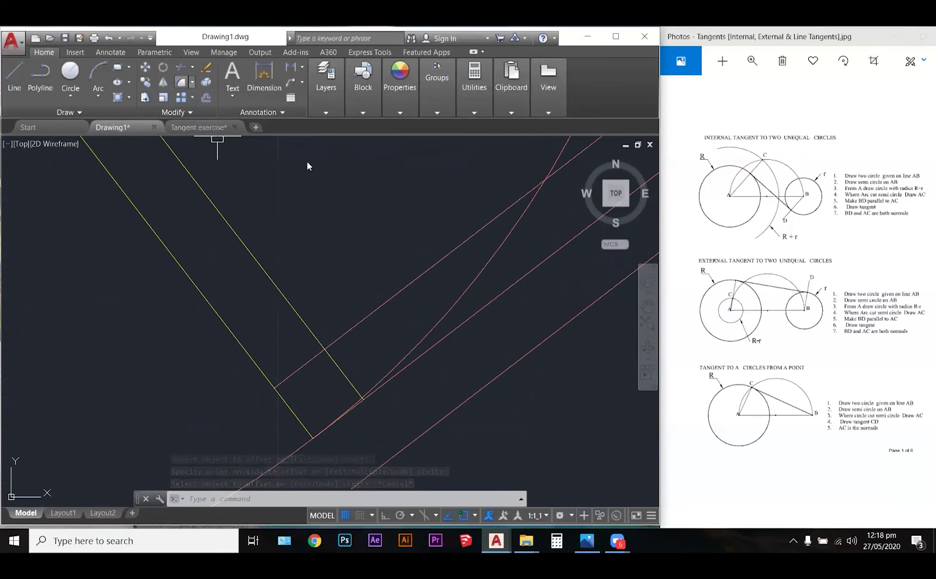
key("Escape")
key("Escape")
key("Escape")
Step: Fillet the offset normal and offset tangent at circle A with zero radius, leaving a small right-angle square at the contact point
type("F")
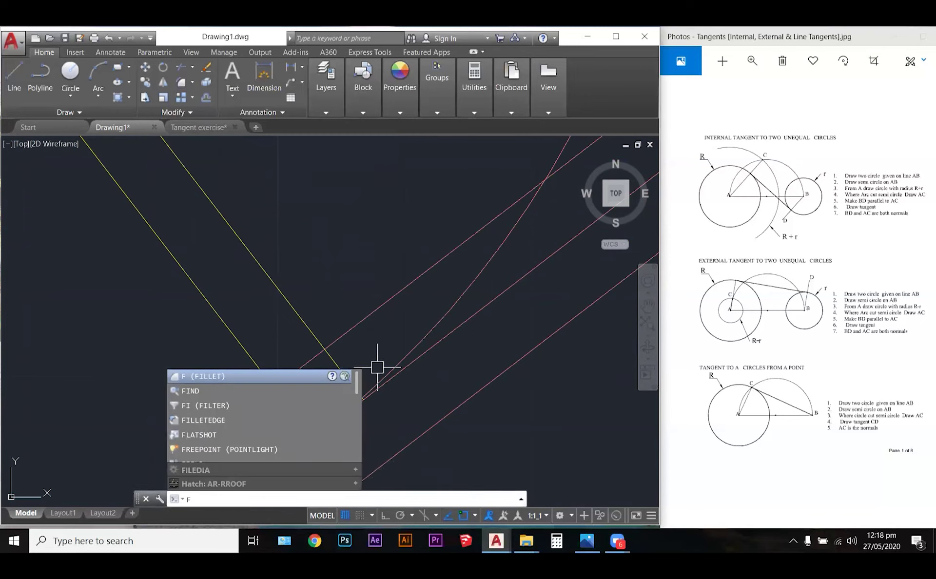
key("Return")
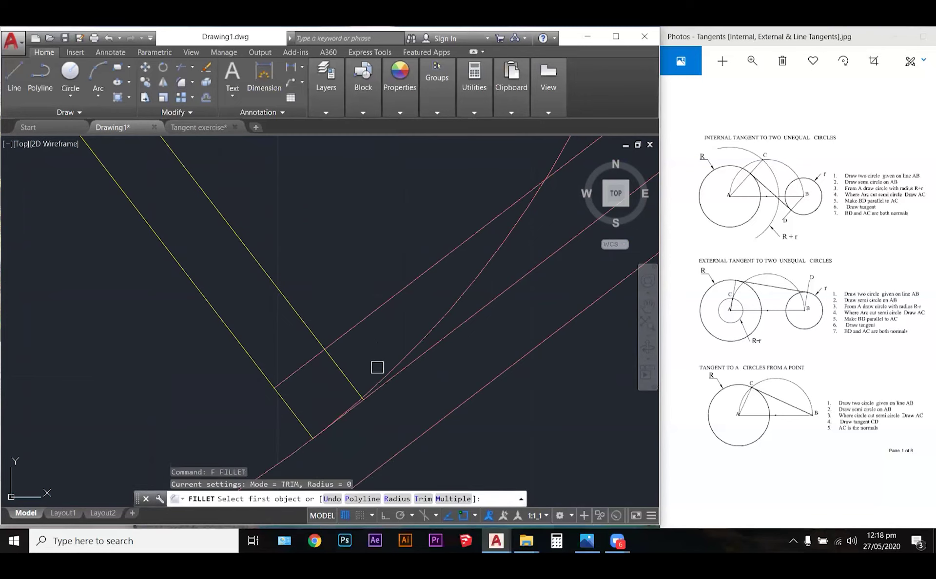
left_click(335, 367)
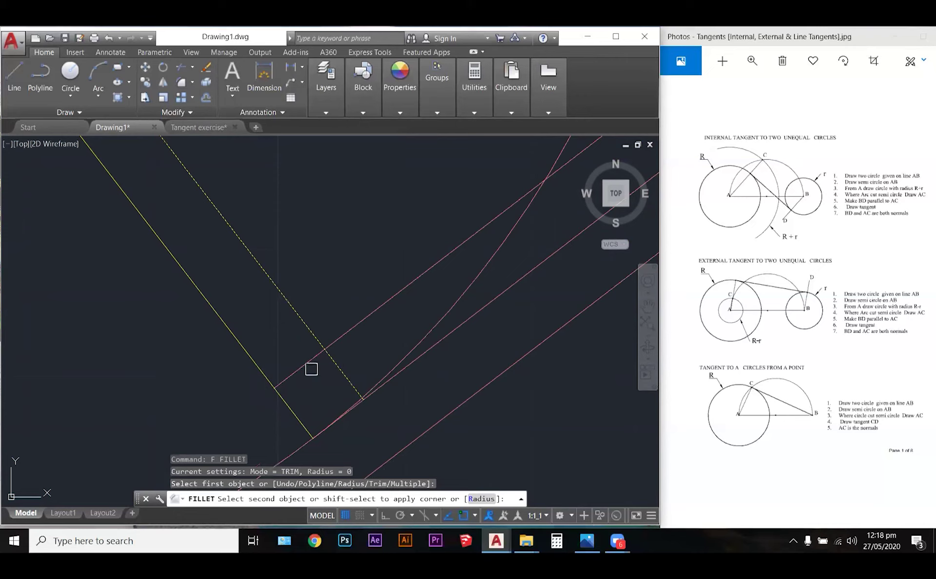
left_click(302, 370)
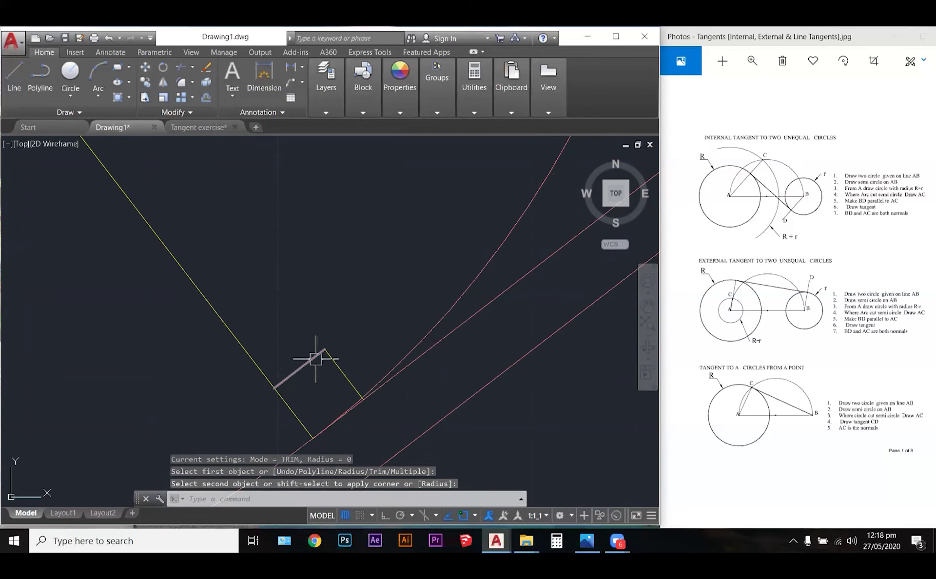
Step: Fillet the offset normal and offset tangent at circle B with zero radius to form its right-angle square
scroll(278, 363, "down", 5)
scroll(356, 309, "up", 6)
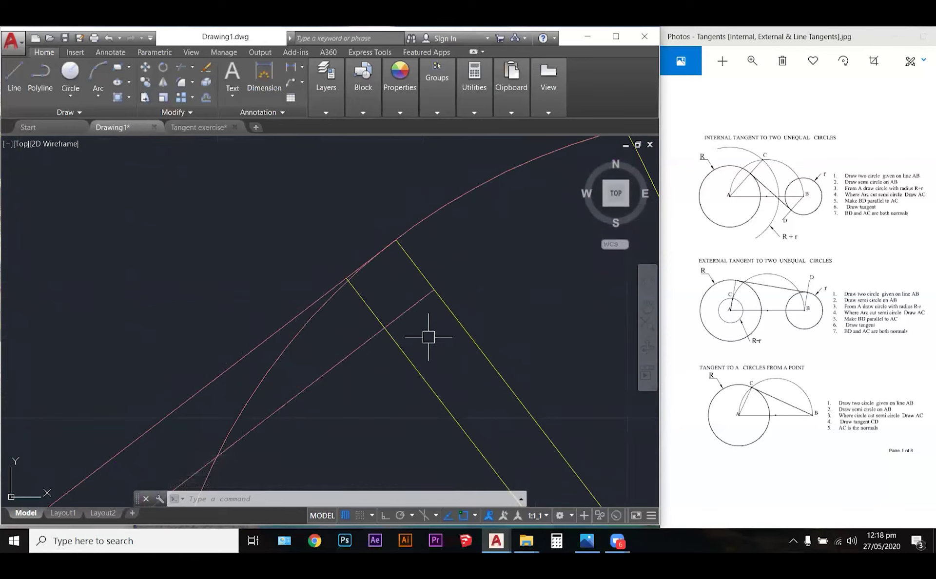
type("f")
key("Return")
type("r")
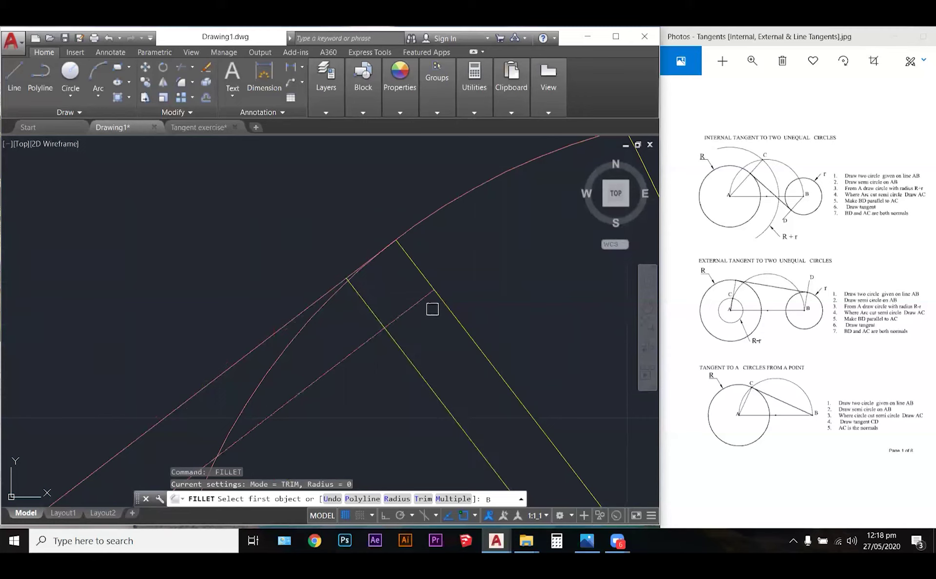
left_click(400, 318)
left_click(371, 309)
scroll(457, 298, "down", 3)
scroll(458, 298, "down", 6)
key("Escape")
key("Escape")
key("Escape")
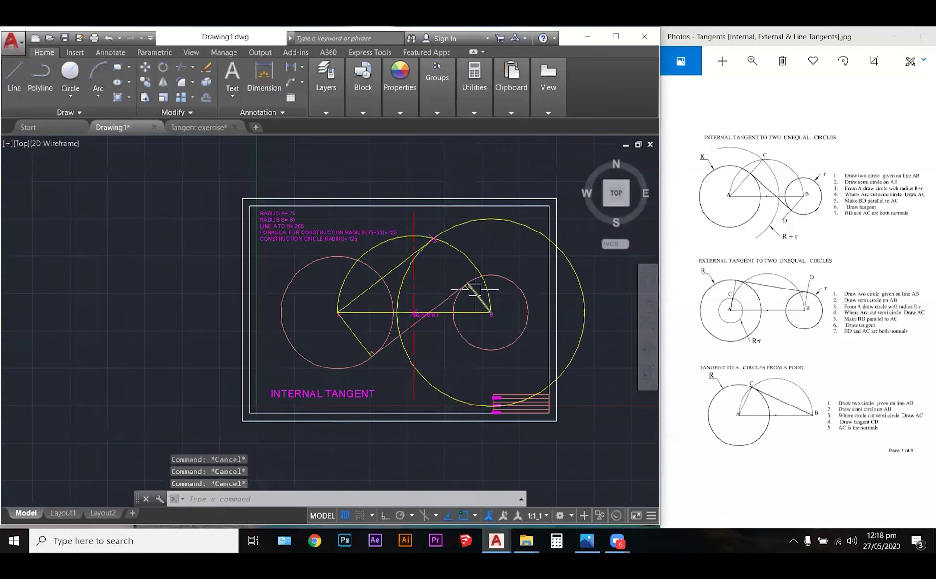
Step: Match the outline-coloured sides of both right-angle squares to the properties of circle B's yellow normal
scroll(475, 290, "up", 6)
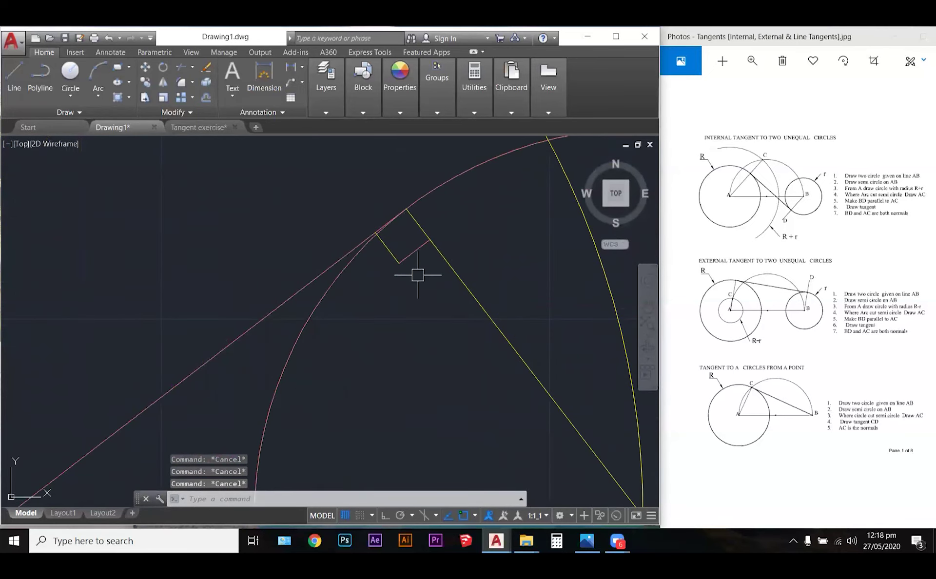
type("m")
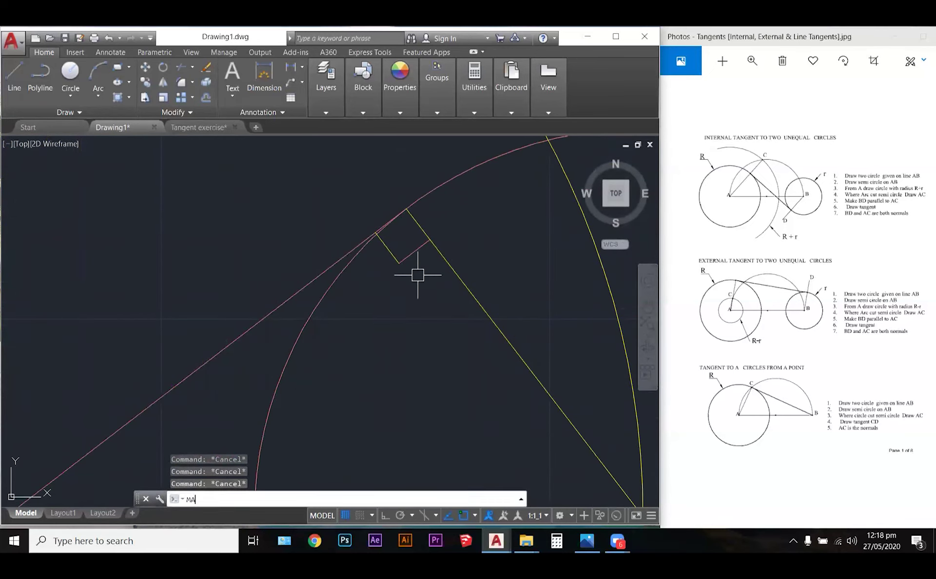
type("a")
key("Return")
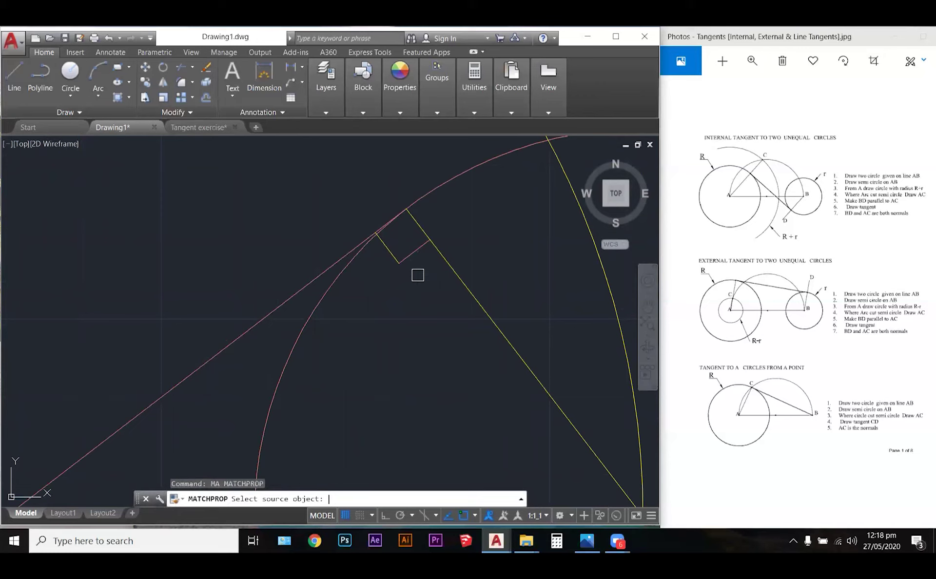
left_click(457, 281)
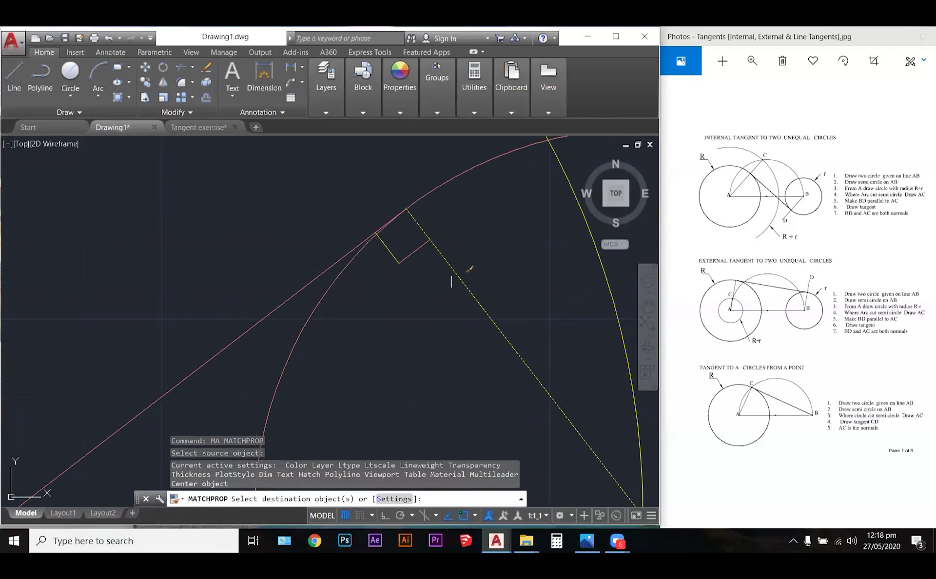
left_click(411, 252)
scroll(504, 267, "down", 8)
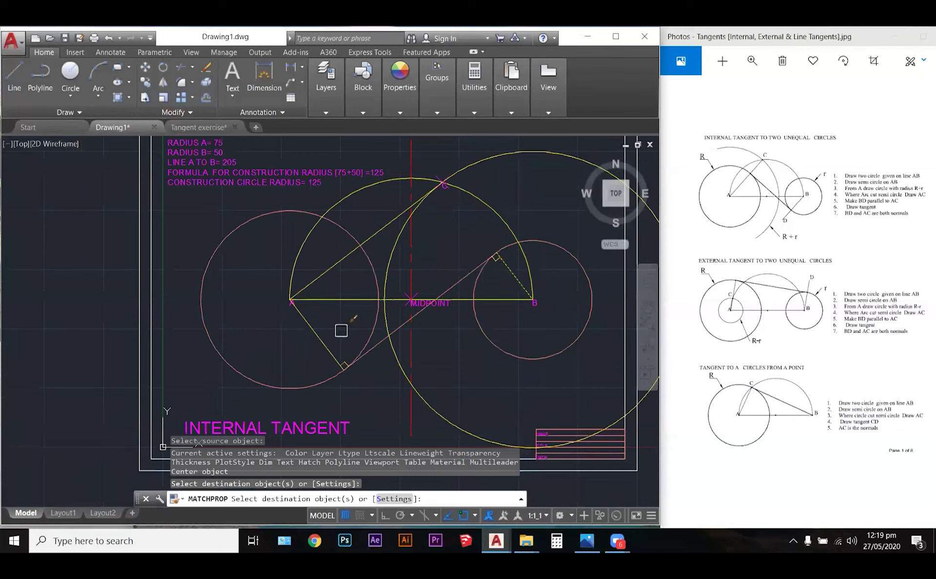
scroll(334, 375, "up", 5)
left_click(417, 299)
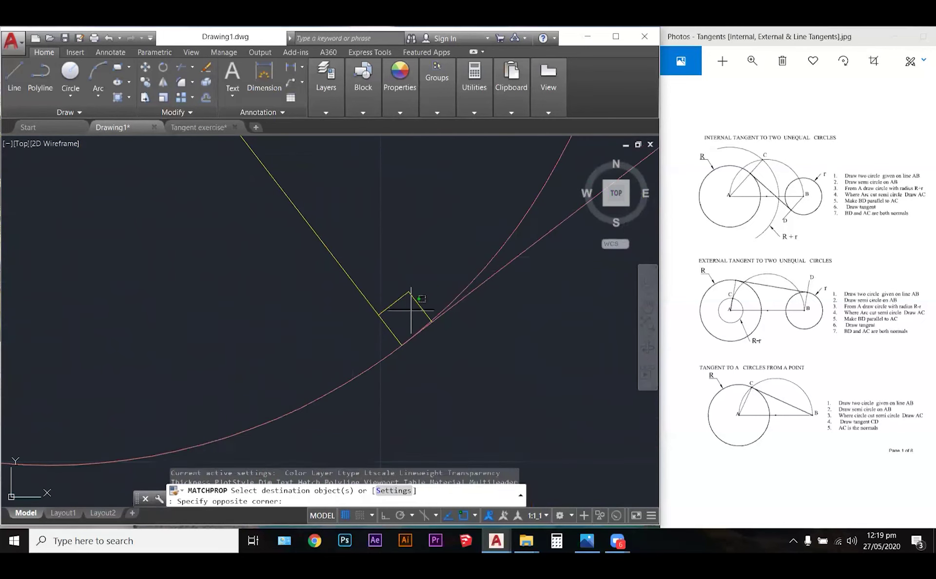
key("Escape")
key("Escape")
key("Escape")
key("Escape")
scroll(380, 298, "down", 8)
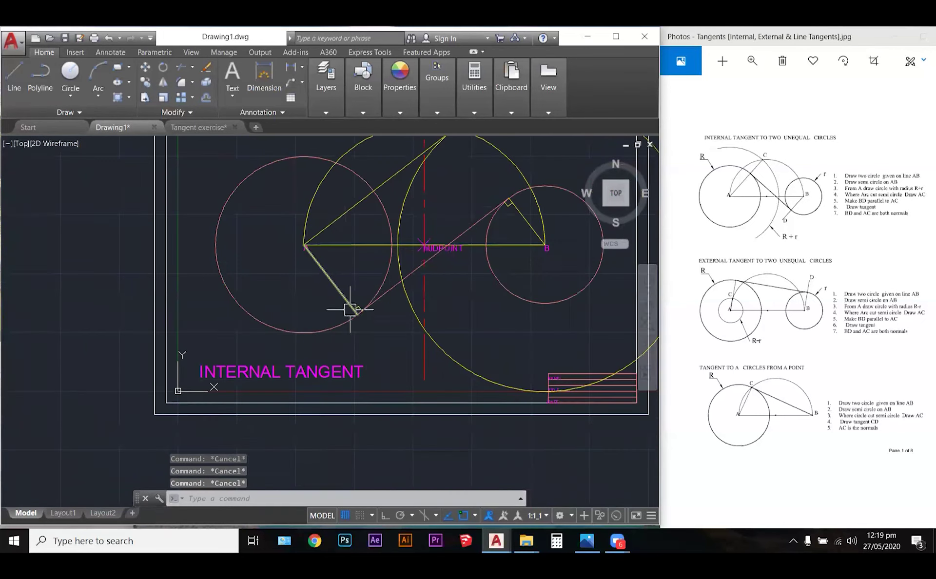
Step: Move the normals of circles A and B to the OUTLINE layer
left_click(522, 219)
left_click(328, 274)
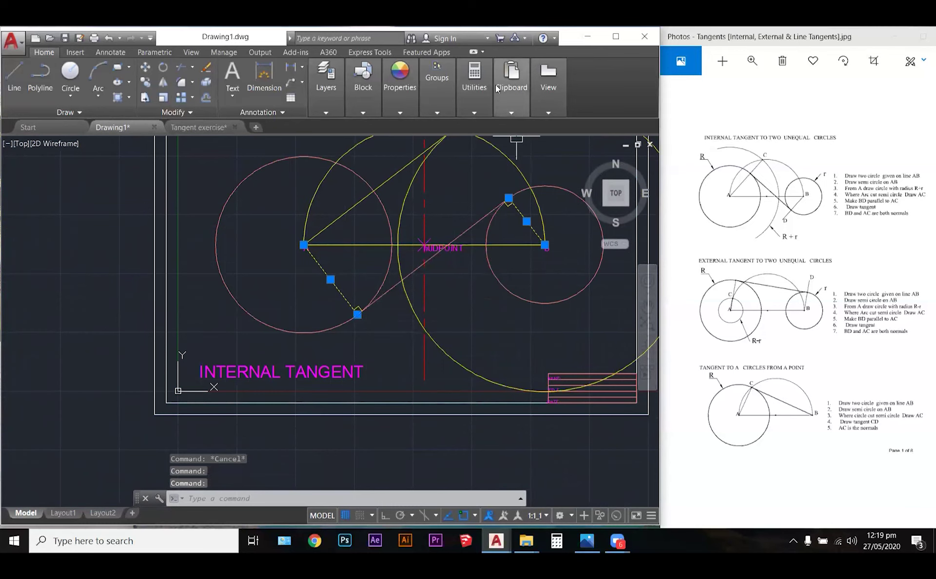
mouse_move(330, 104)
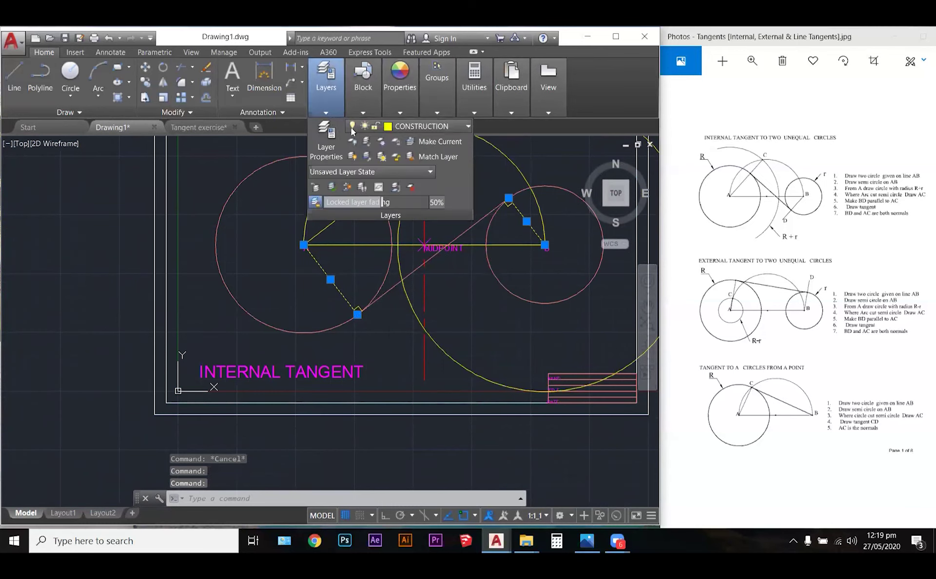
left_click(413, 129)
left_click(405, 226)
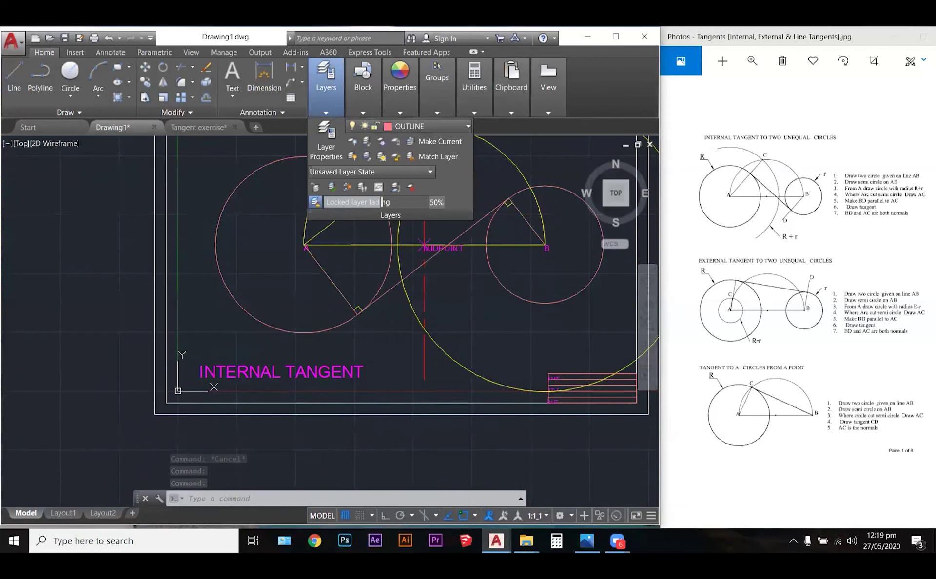
key("Escape")
key("Escape")
key("Escape")
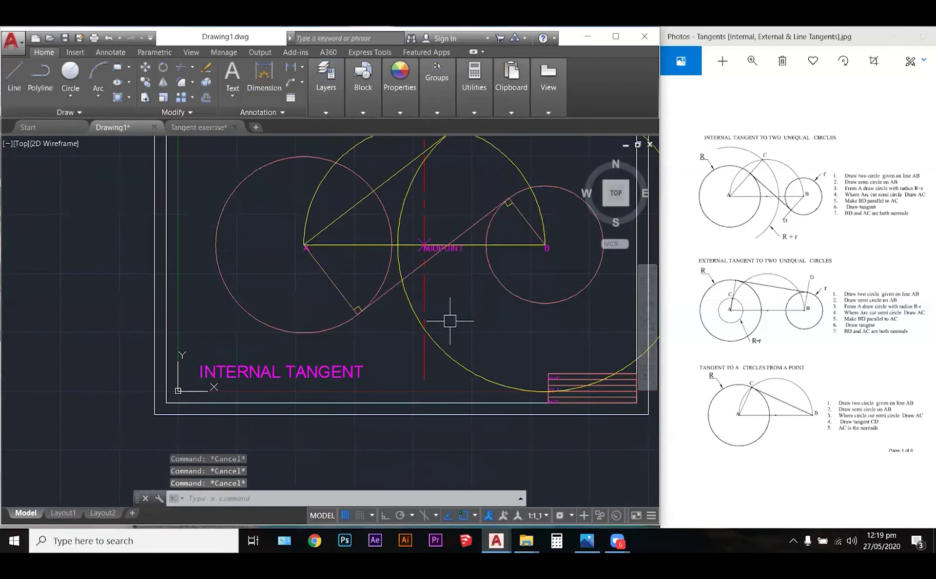
Step: Make OUTLINE the current layer
scroll(450, 321, "down", 4)
scroll(561, 317, "up", 4)
scroll(557, 318, "down", 2)
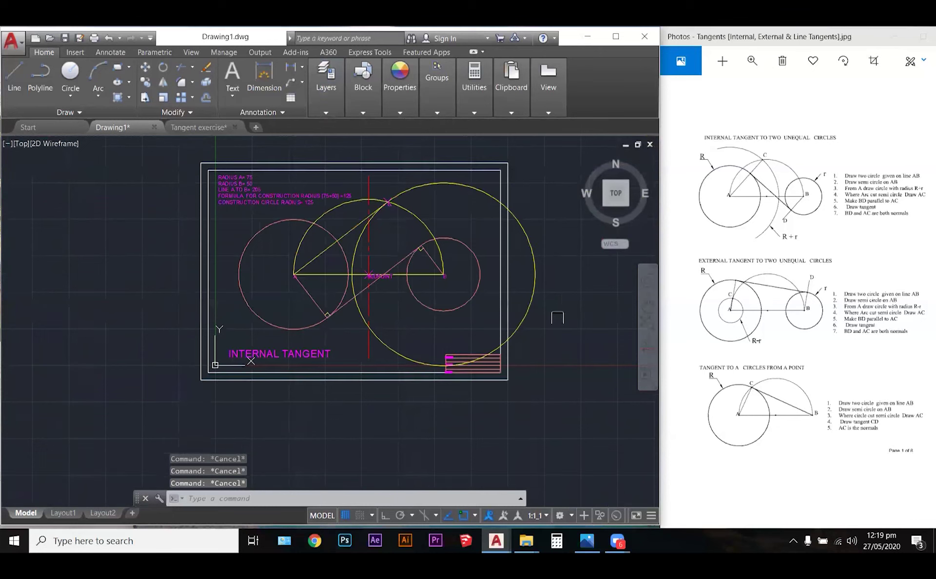
left_click(328, 88)
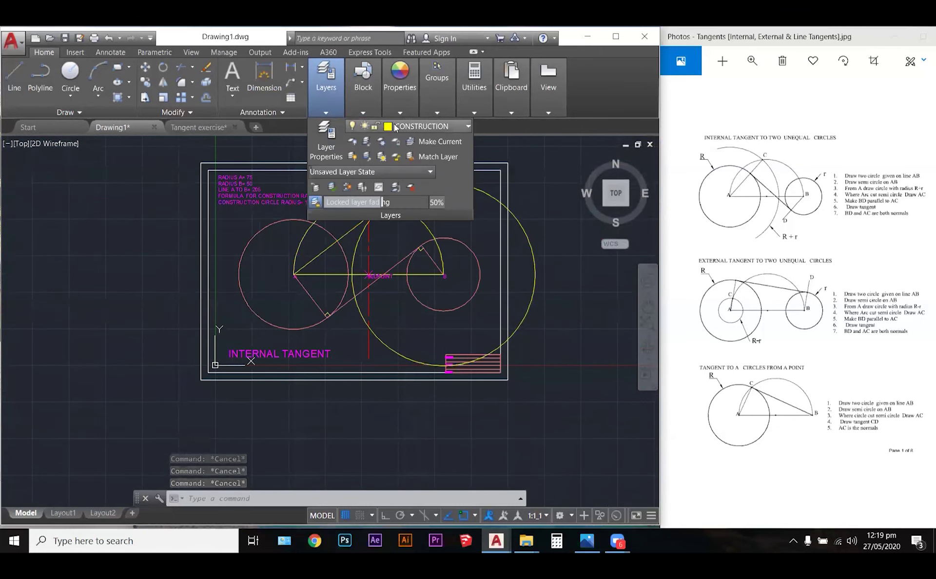
left_click(410, 127)
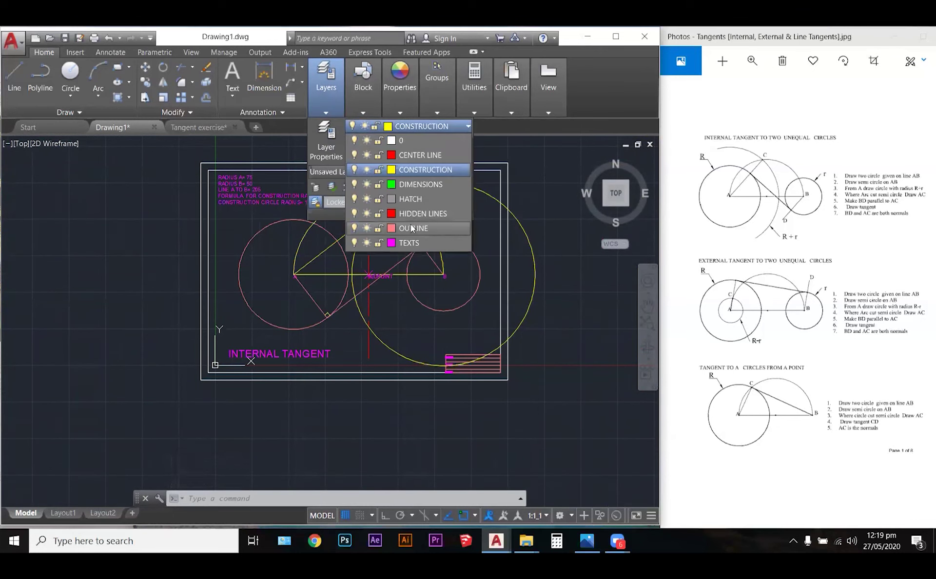
left_click(412, 228)
Step: Turn off the CONSTRUCTION layer so only the circles, tangent, normals and labels are displayed
left_click(387, 128)
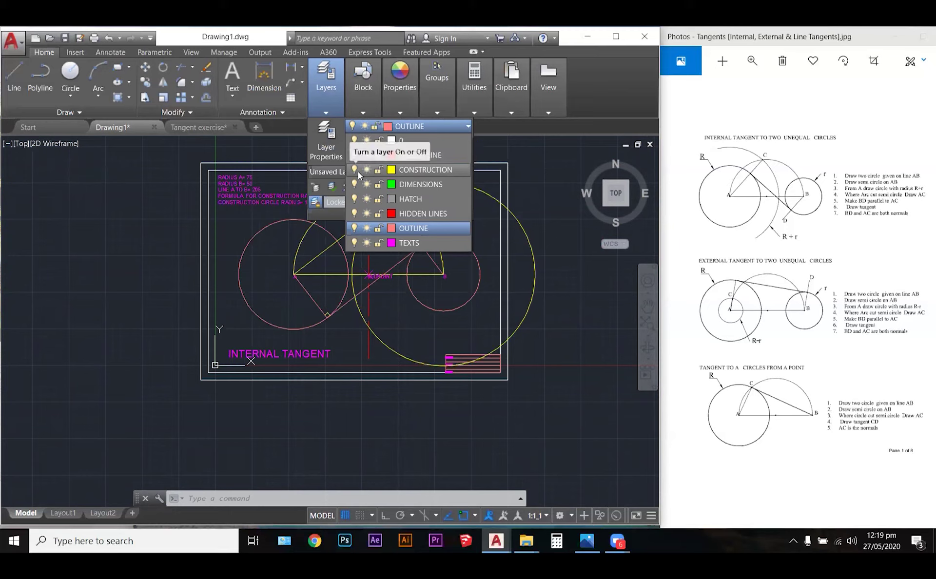
left_click(354, 170)
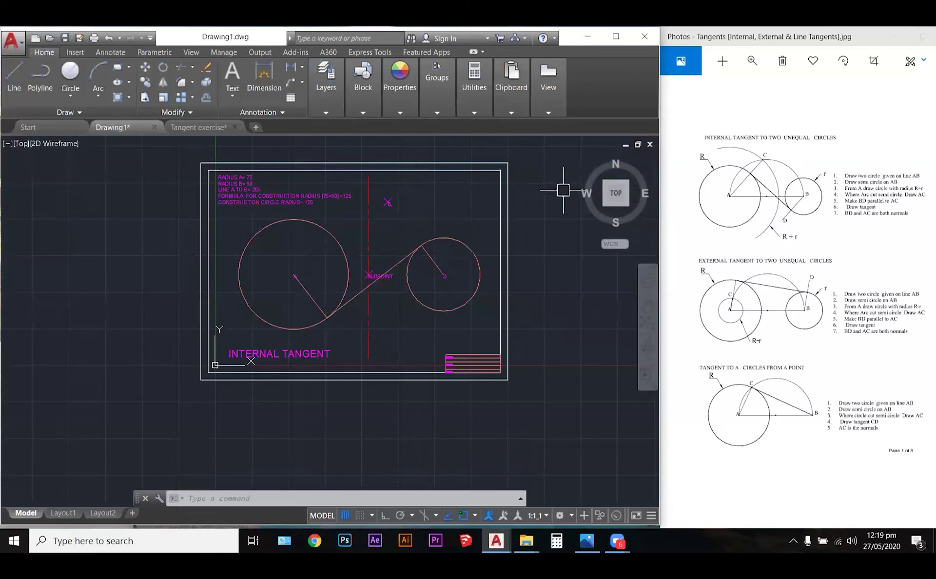
left_click(557, 209)
left_click(533, 227)
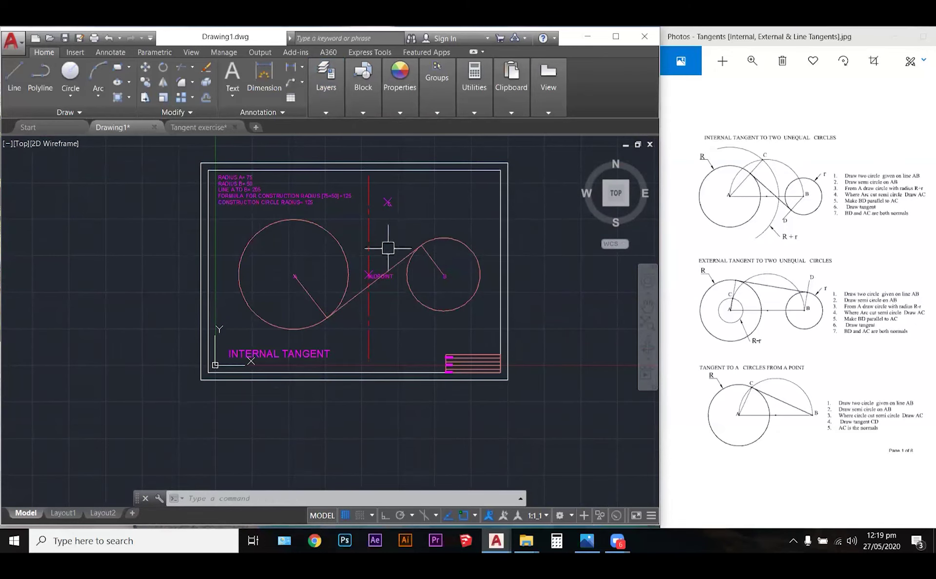
scroll(385, 249, "up", 4)
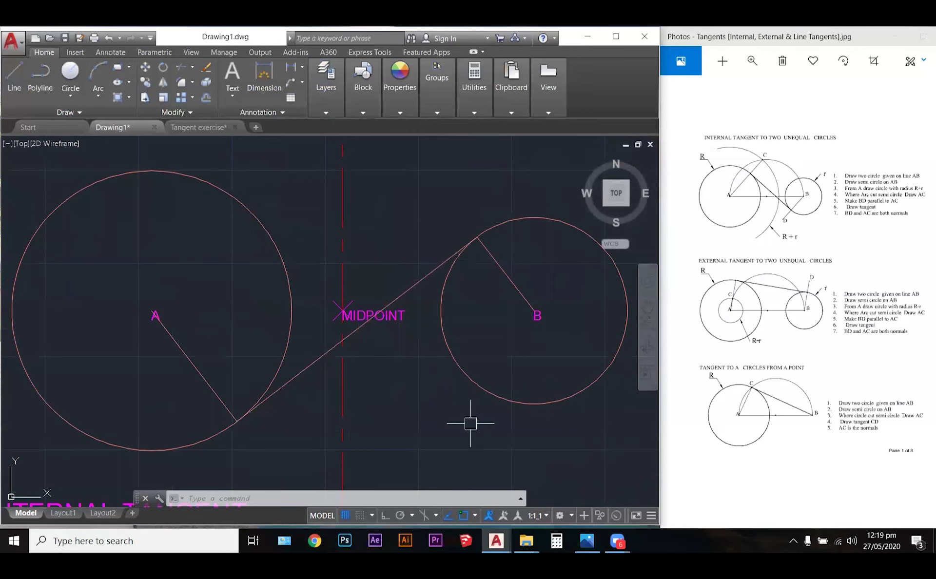
Step: Examine the internal tangent, both normals and the vertical centre line with the construction geometry hidden
scroll(471, 424, "down", 2)
left_click(437, 337)
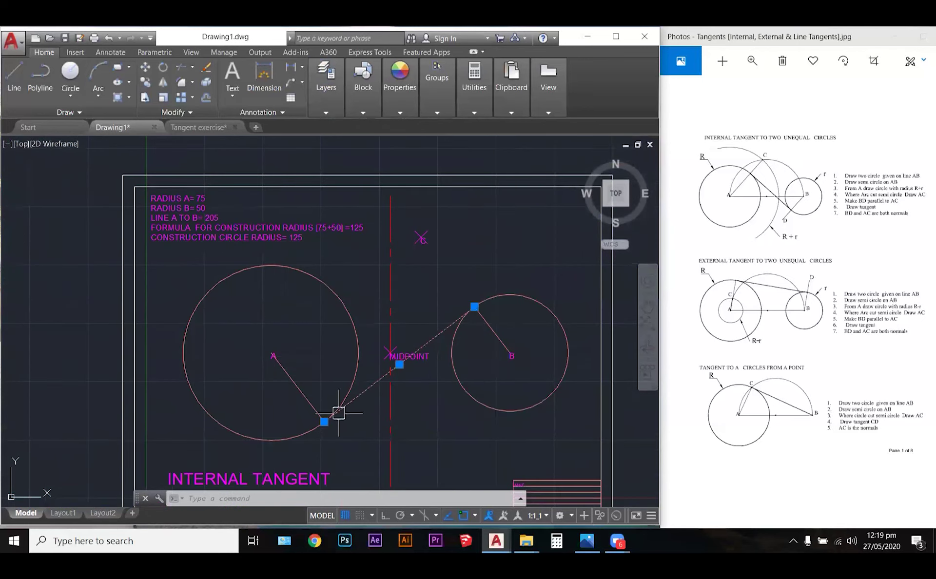
scroll(329, 424, "up", 6)
scroll(331, 426, "down", 2)
scroll(331, 426, "down", 2)
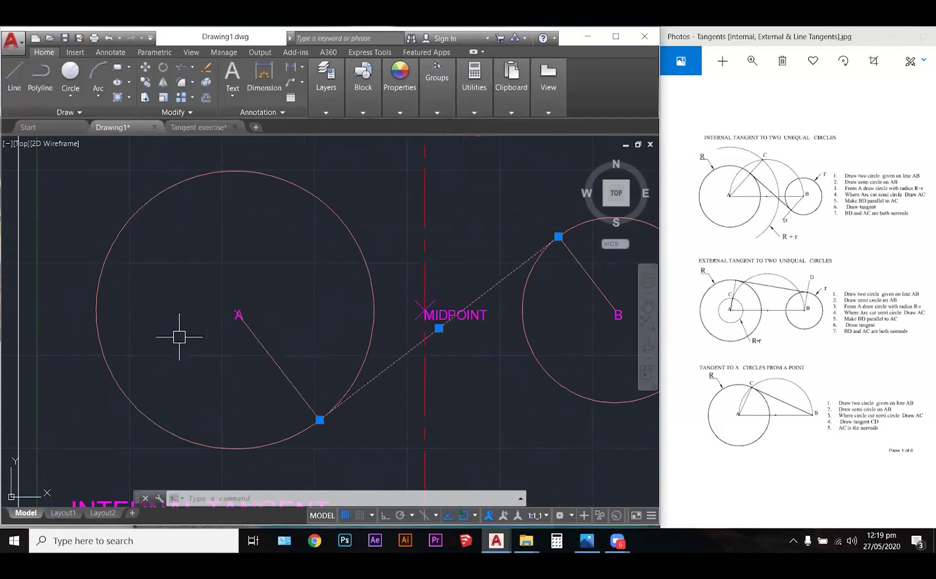
scroll(179, 334, "down", 2)
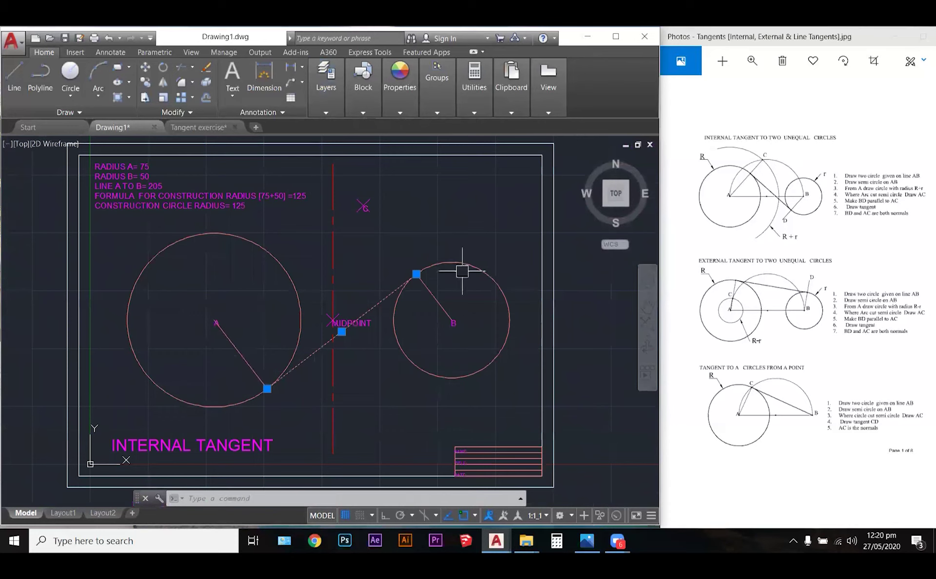
left_click(337, 220)
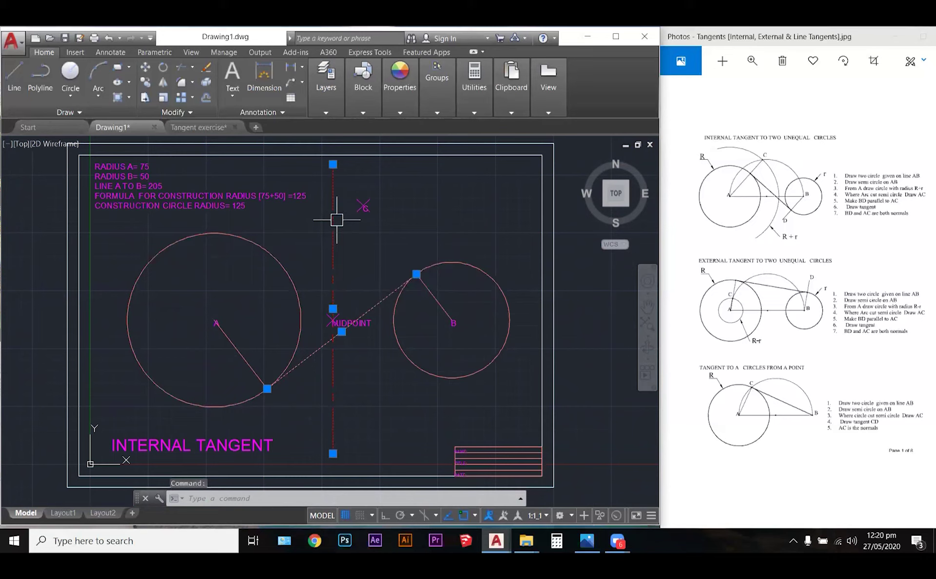
Step: Turn the CONSTRUCTION layer back on to display the construction circle, semicircle and lines, and clear the object selection
left_click(327, 105)
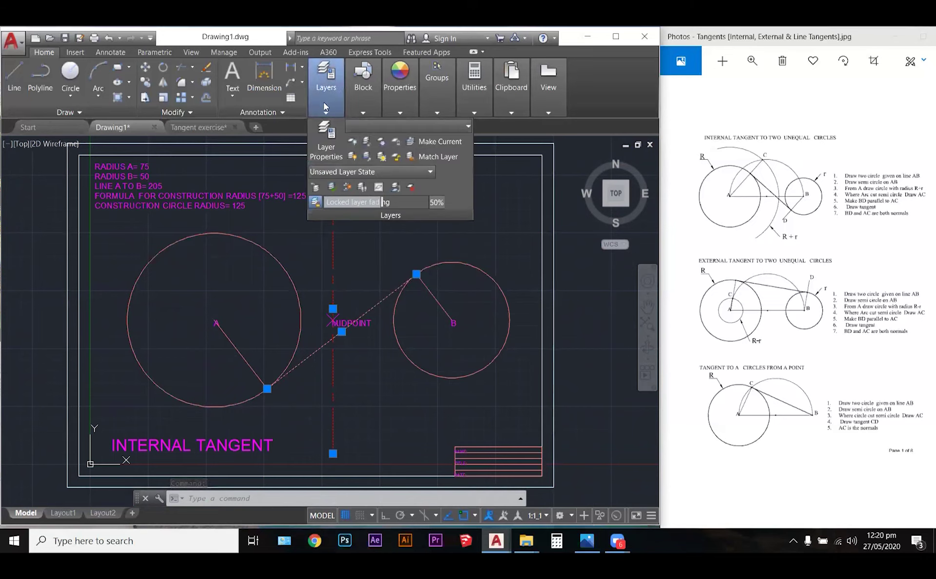
left_click(438, 128)
left_click(354, 170)
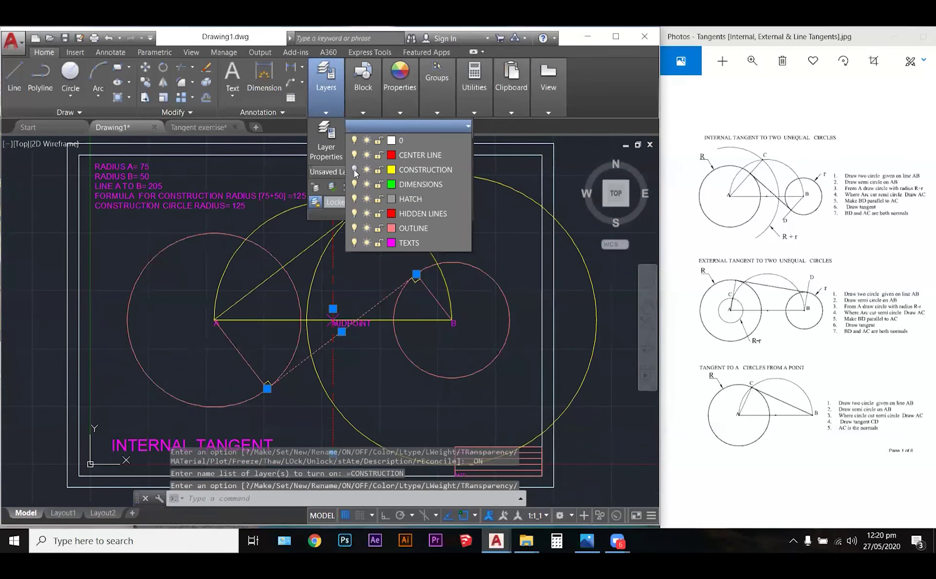
left_click(341, 332)
left_click(409, 128)
left_click(414, 228)
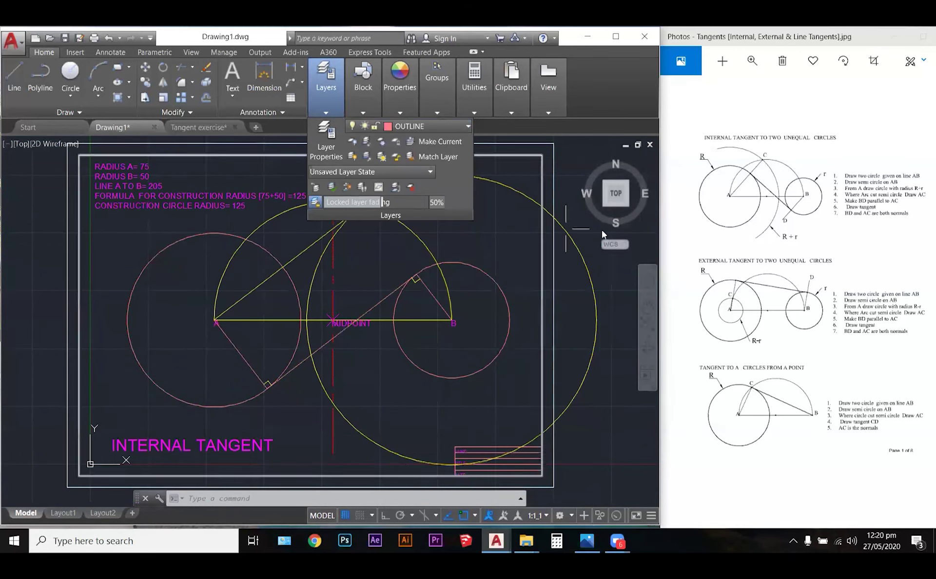
key("Escape")
left_click(520, 270)
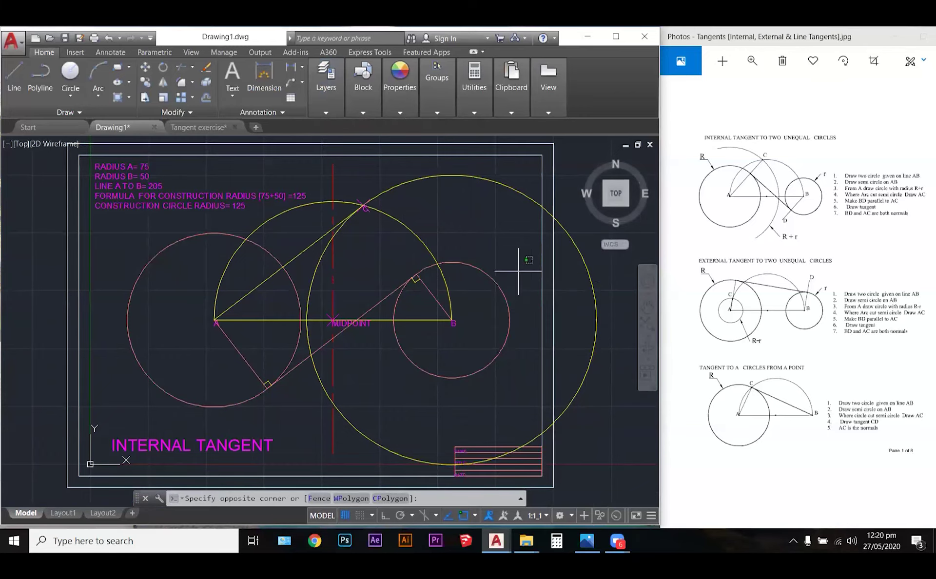